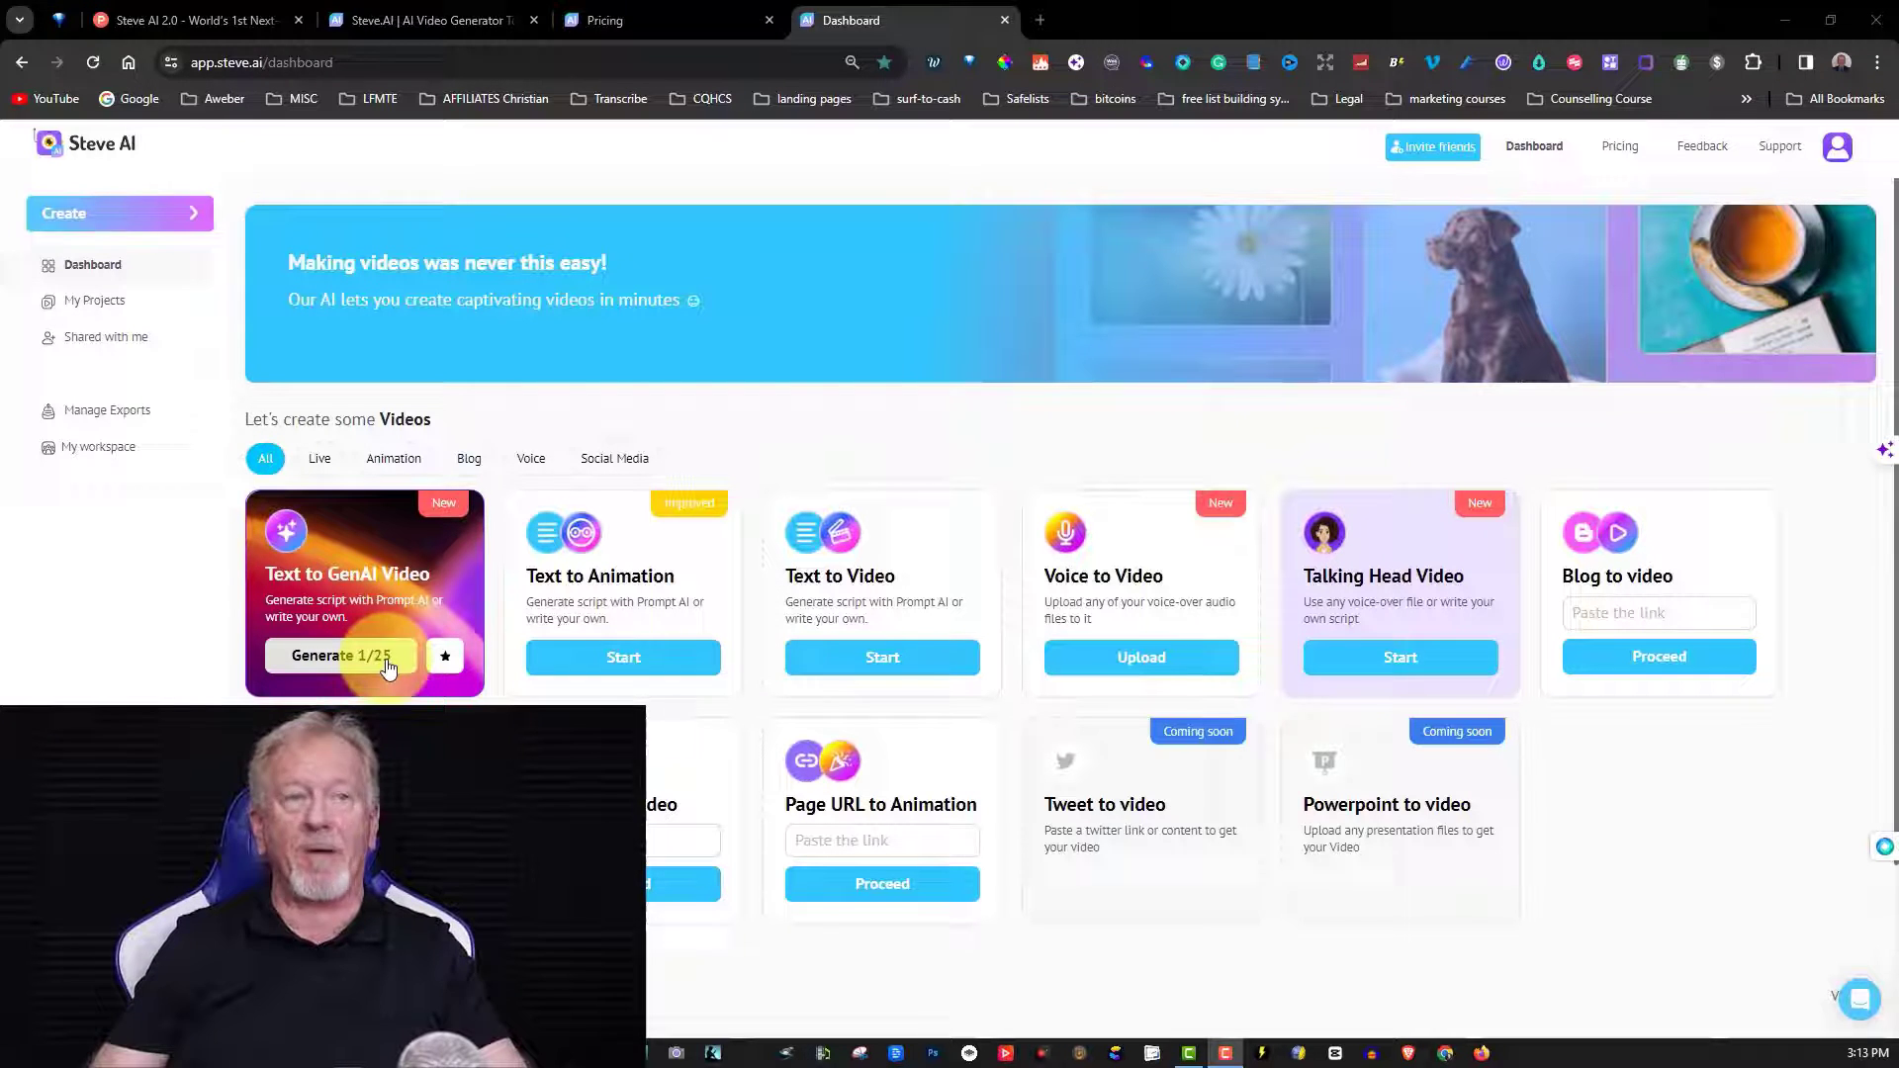
# Generate a ten-scene Training and Educational script from the pasted PLR eBook editing prompt.
pyautogui.click(321, 658)
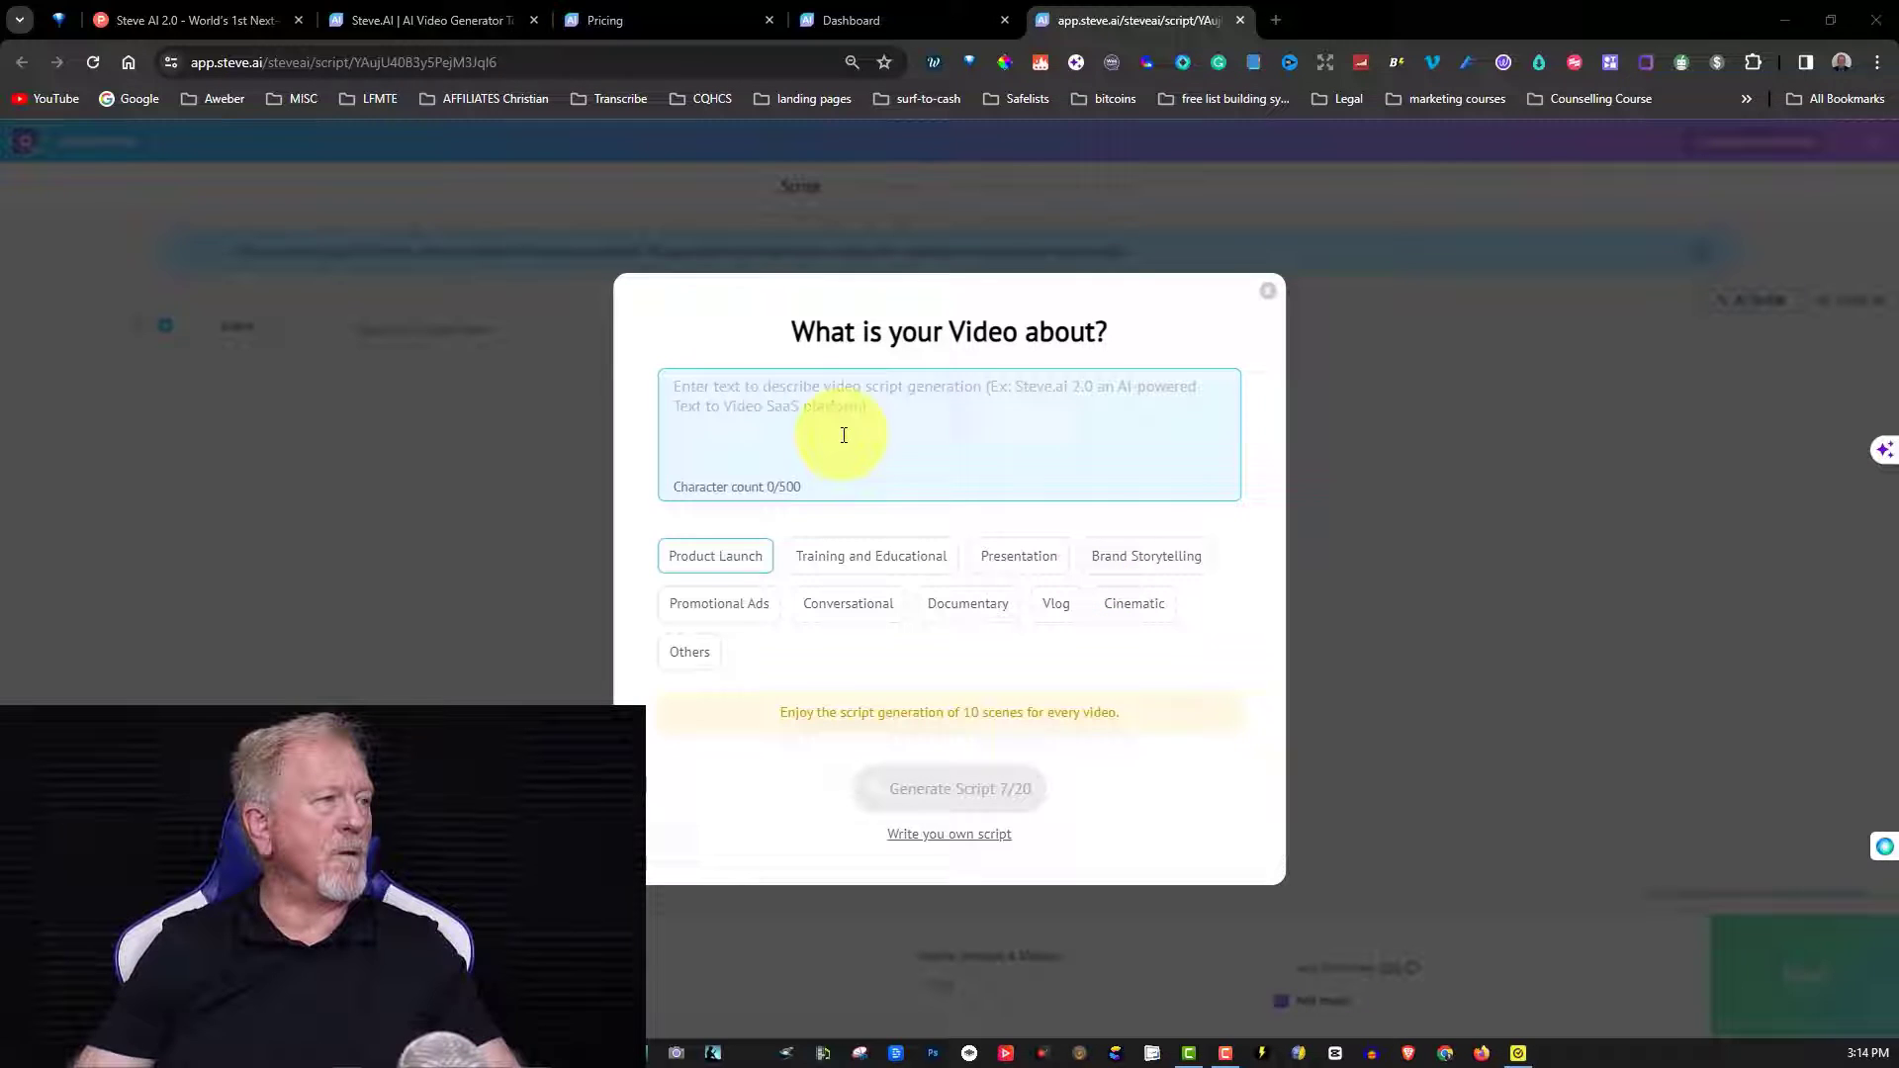
pyautogui.click(700, 392)
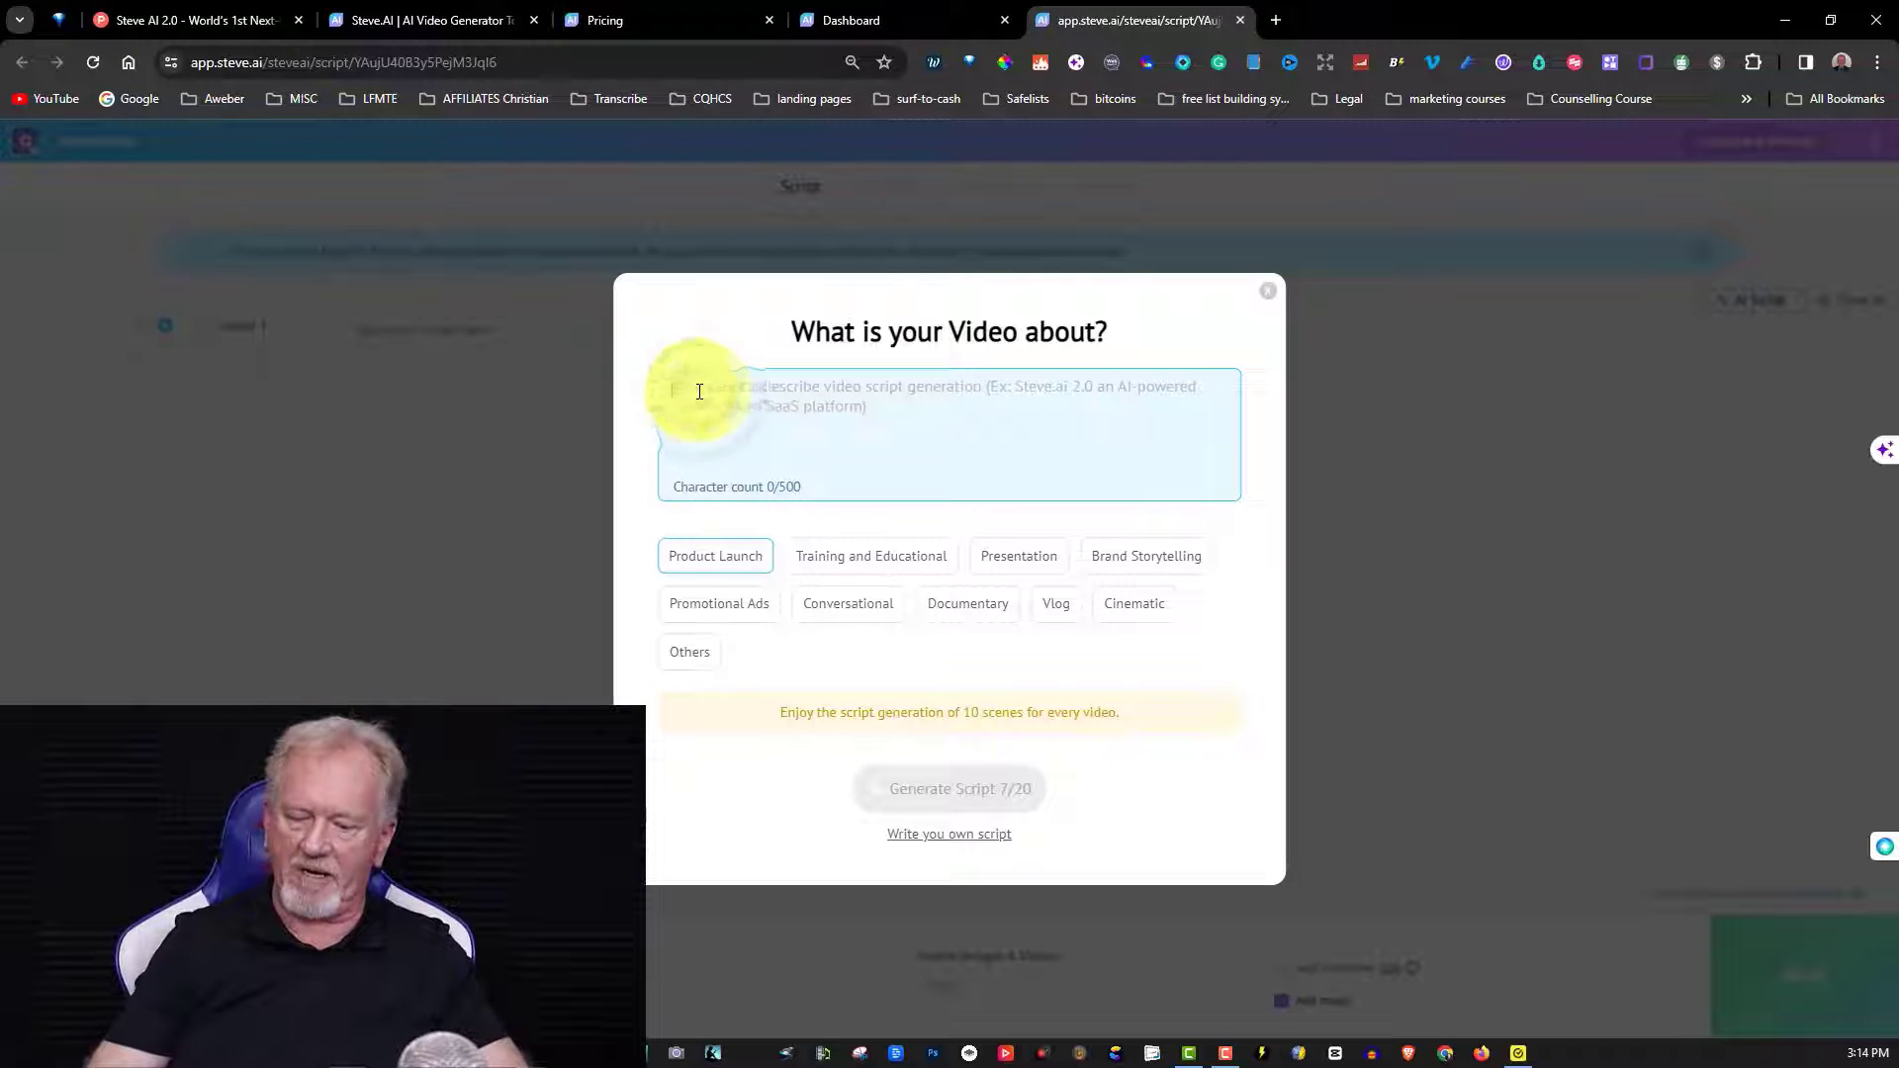
pyautogui.write('Write a about how-to edit a PLR eBook using AI tools like ChatGPT plus to edit and rearrange the content. and Dall-e2 to create the cover image for the eBook.')
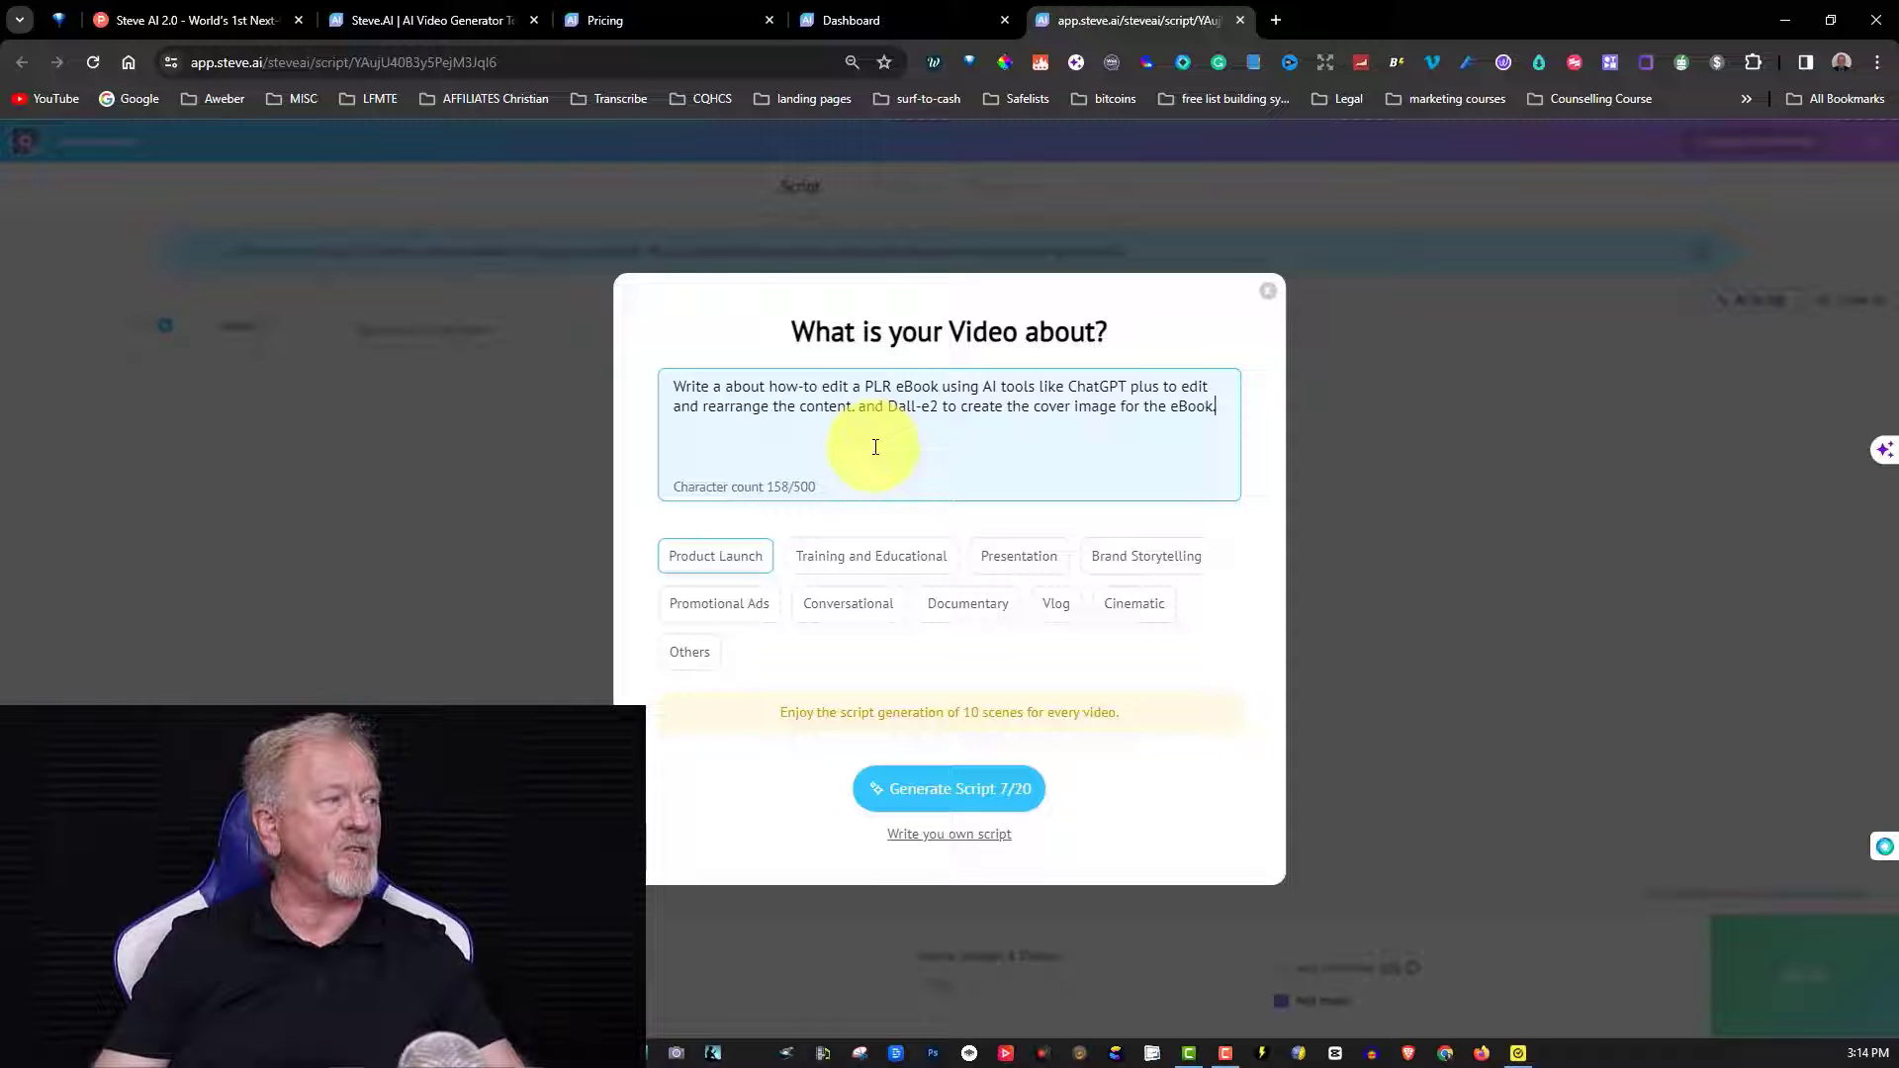
pyautogui.click(891, 554)
pyautogui.click(940, 784)
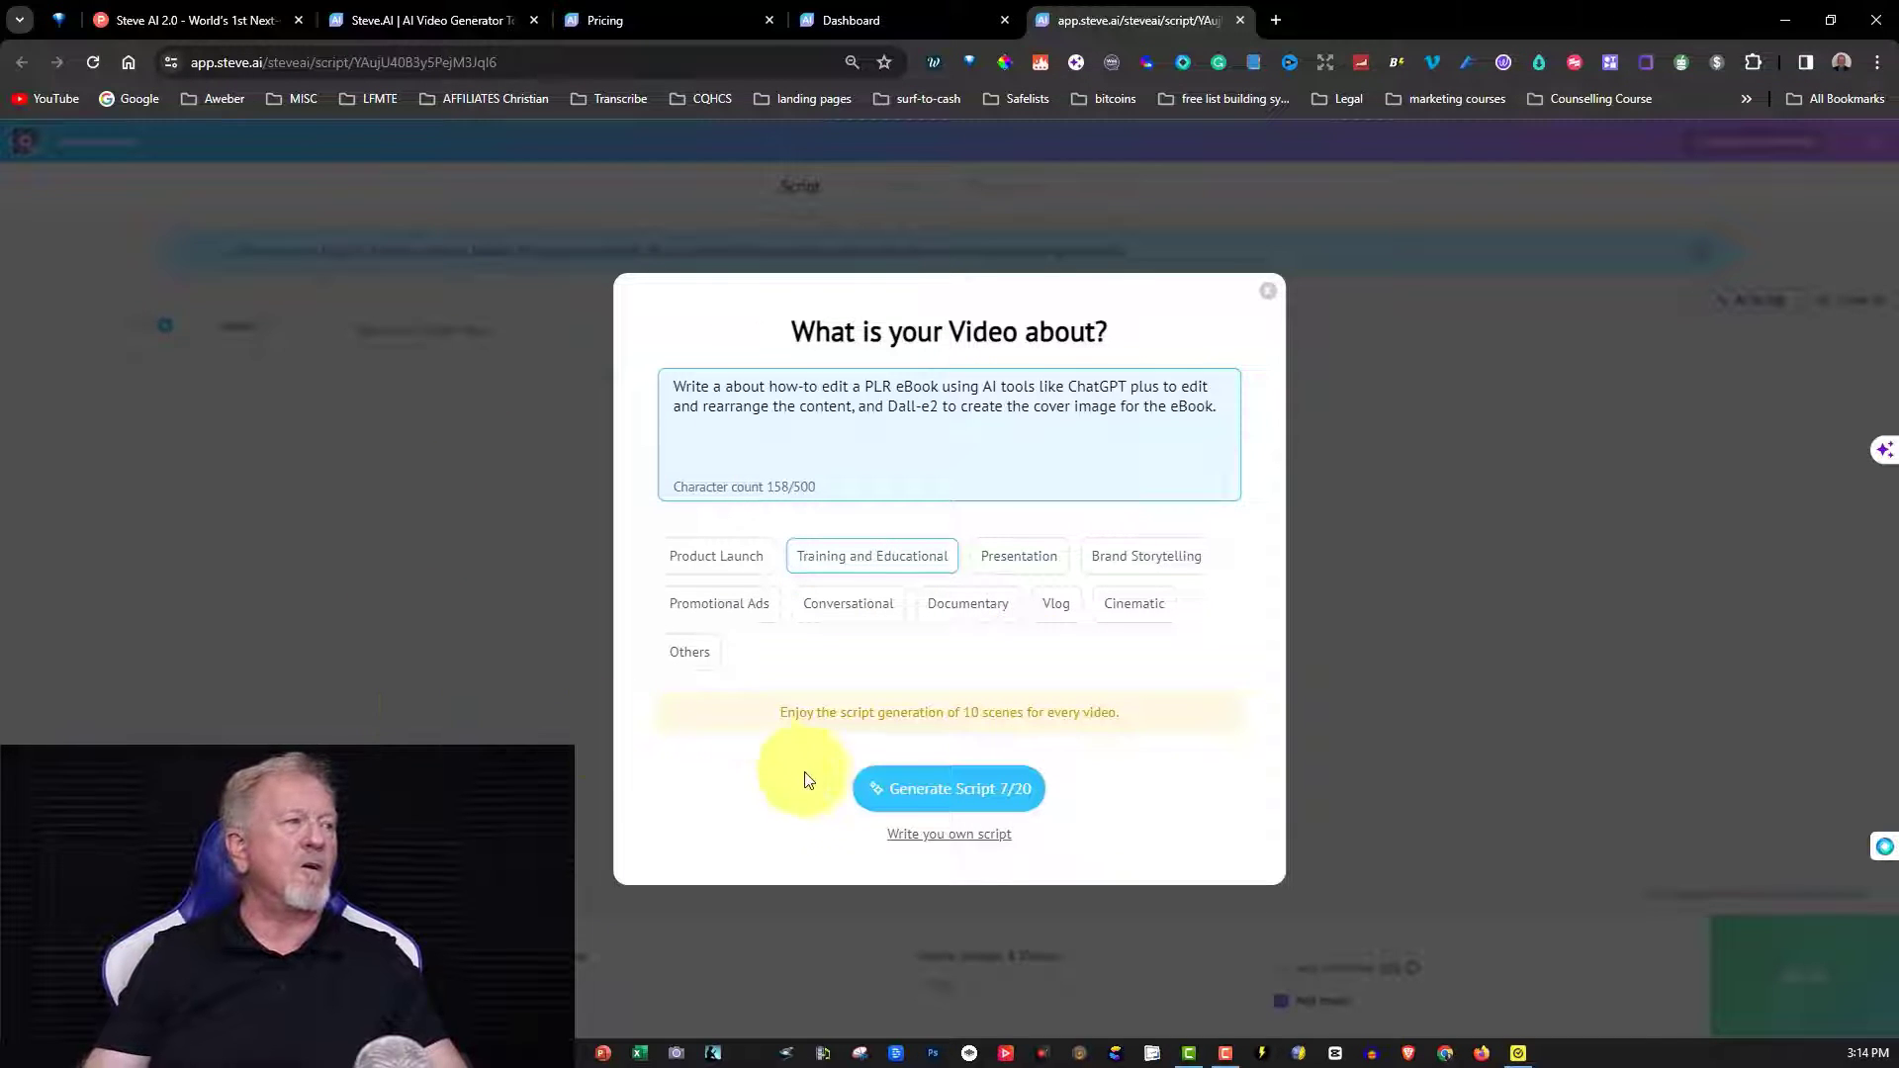
pyautogui.click(947, 791)
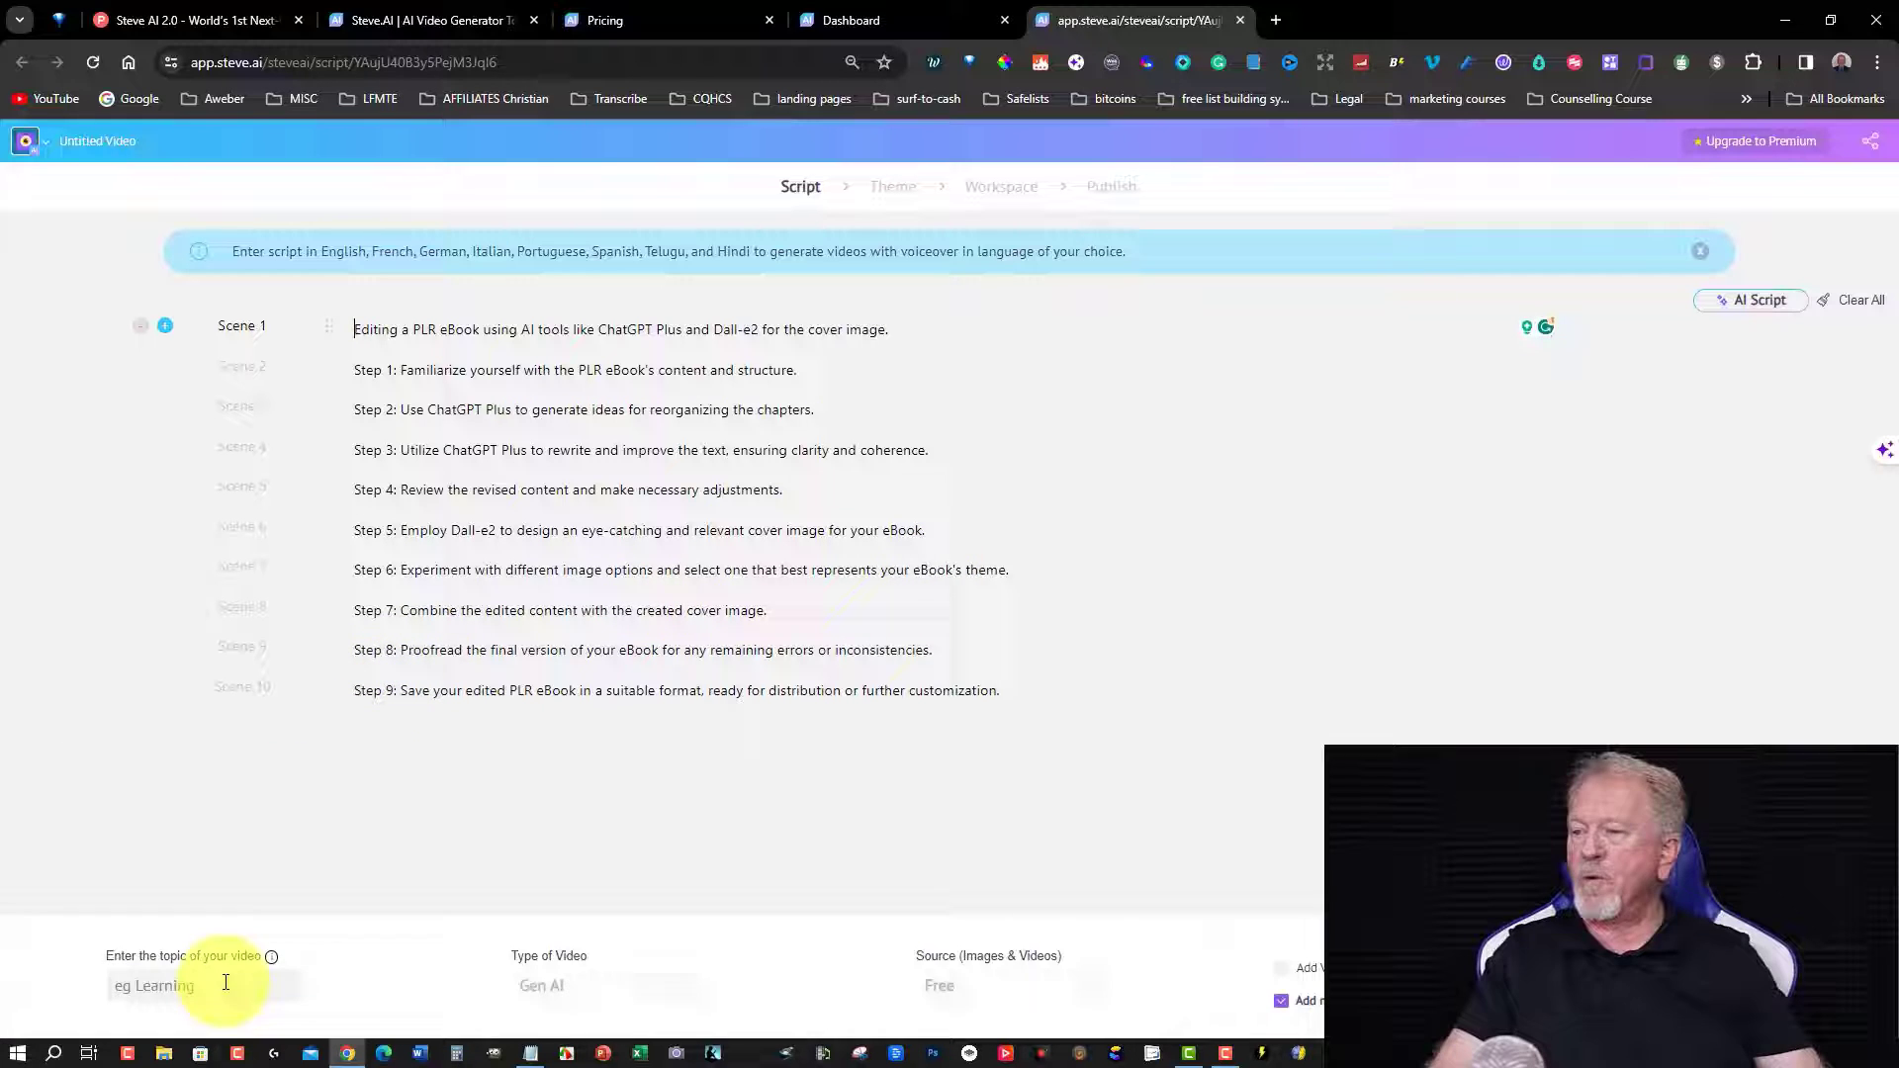
# Add a male US English voice-over with narrator Joel, generate it, and move to the Theme step.
pyautogui.click(213, 981)
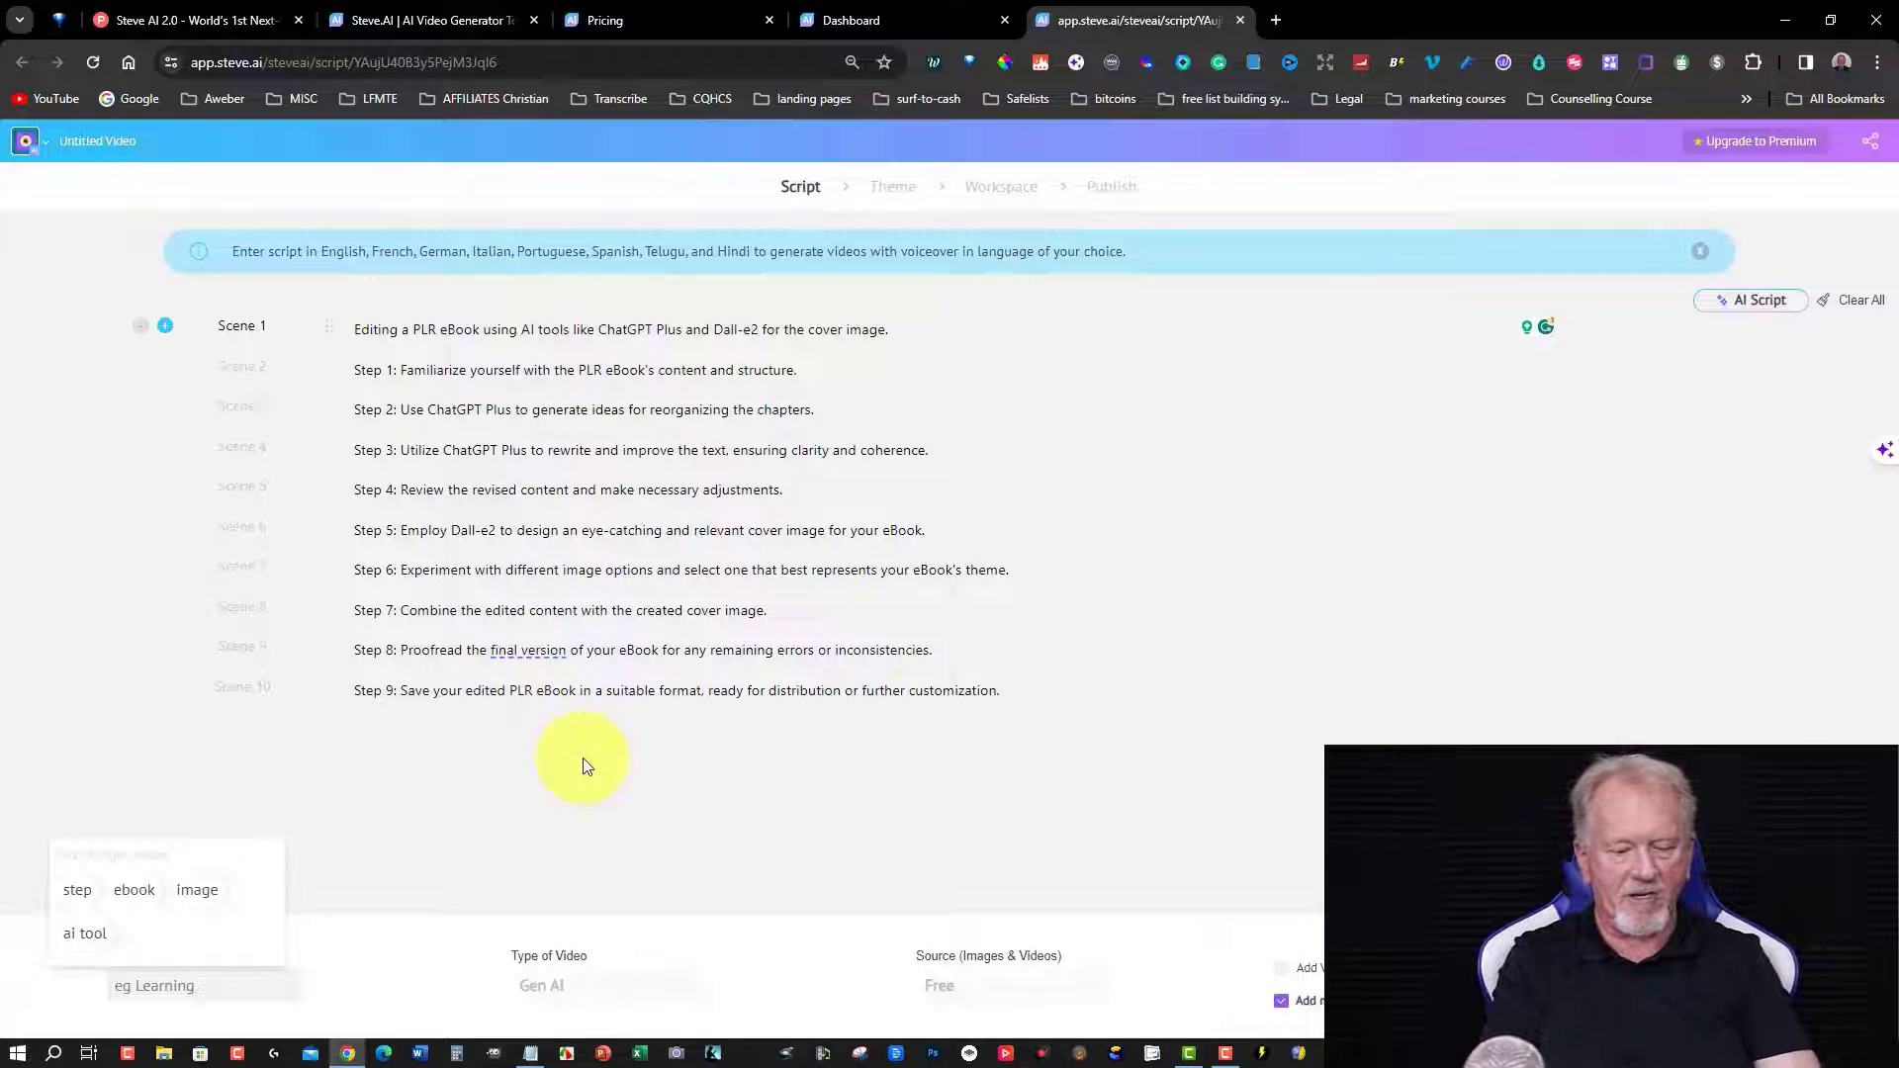
pyautogui.write('Tr')
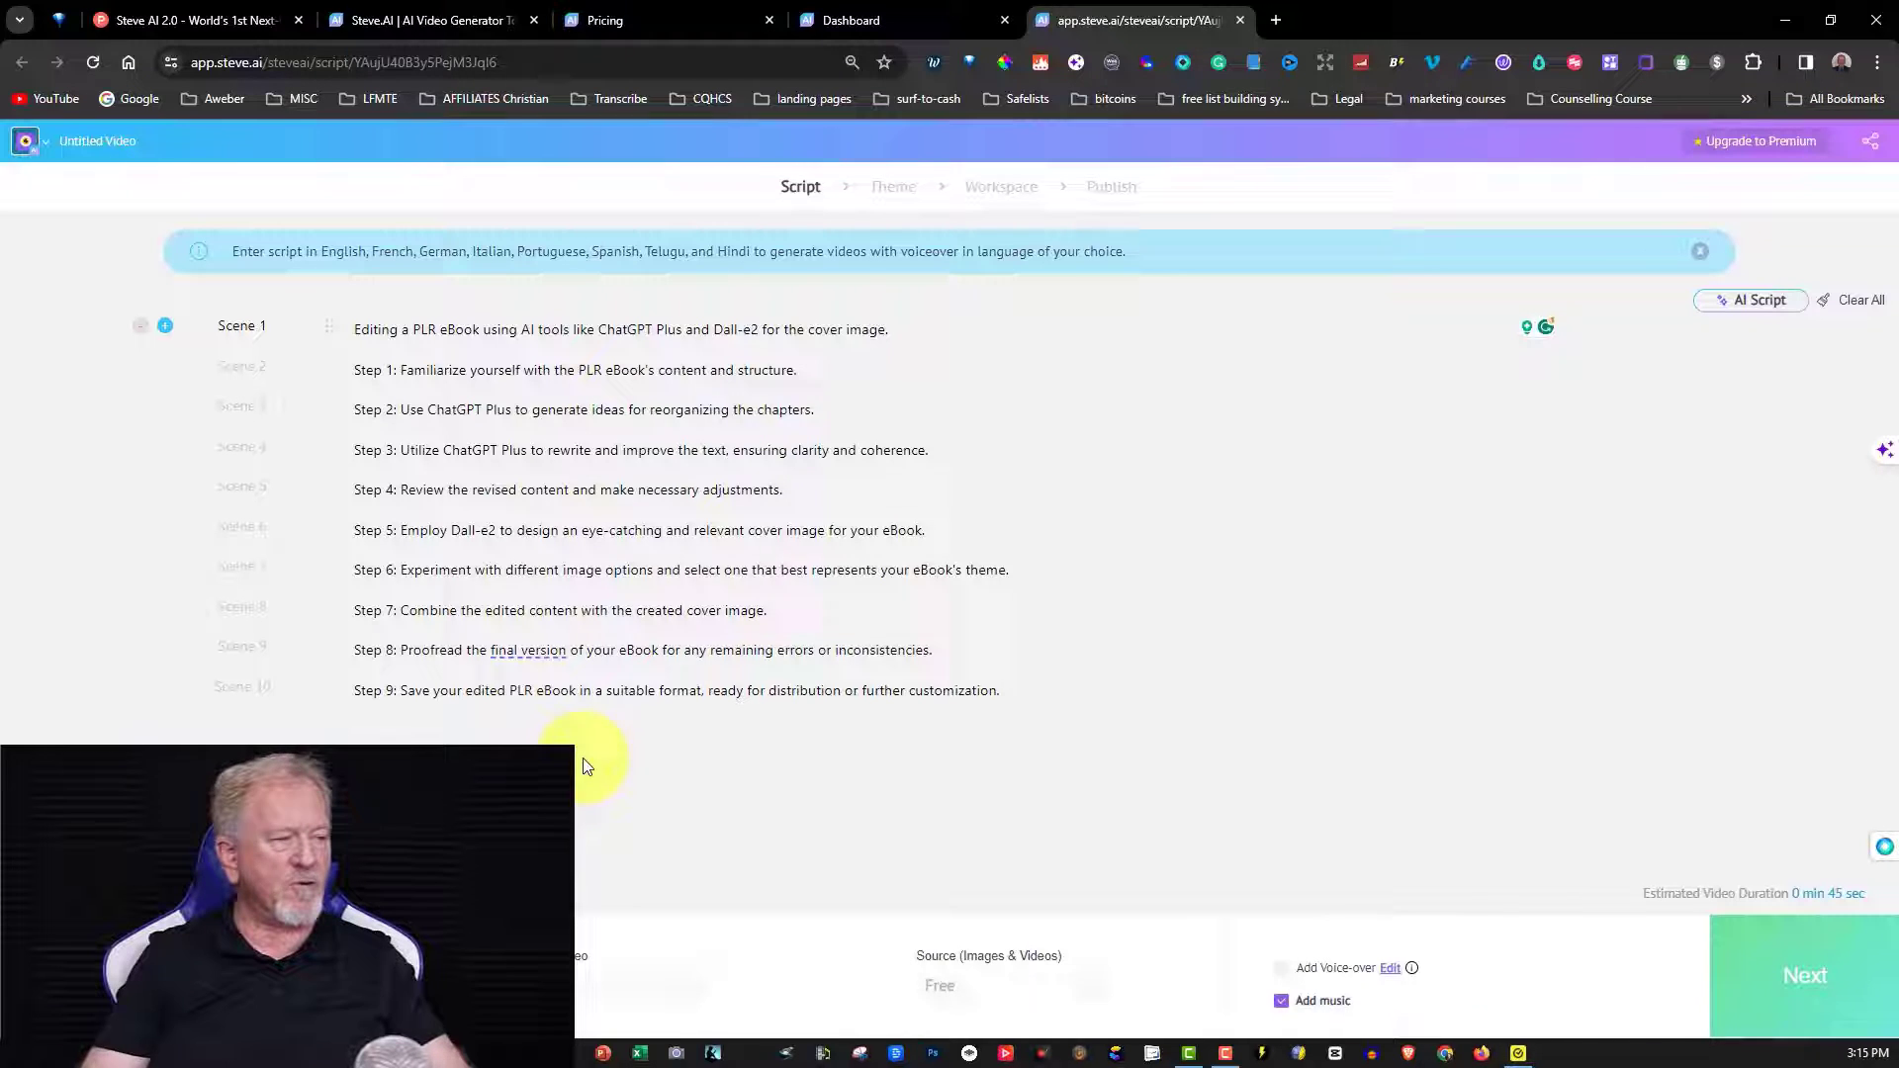
pyautogui.click(1282, 973)
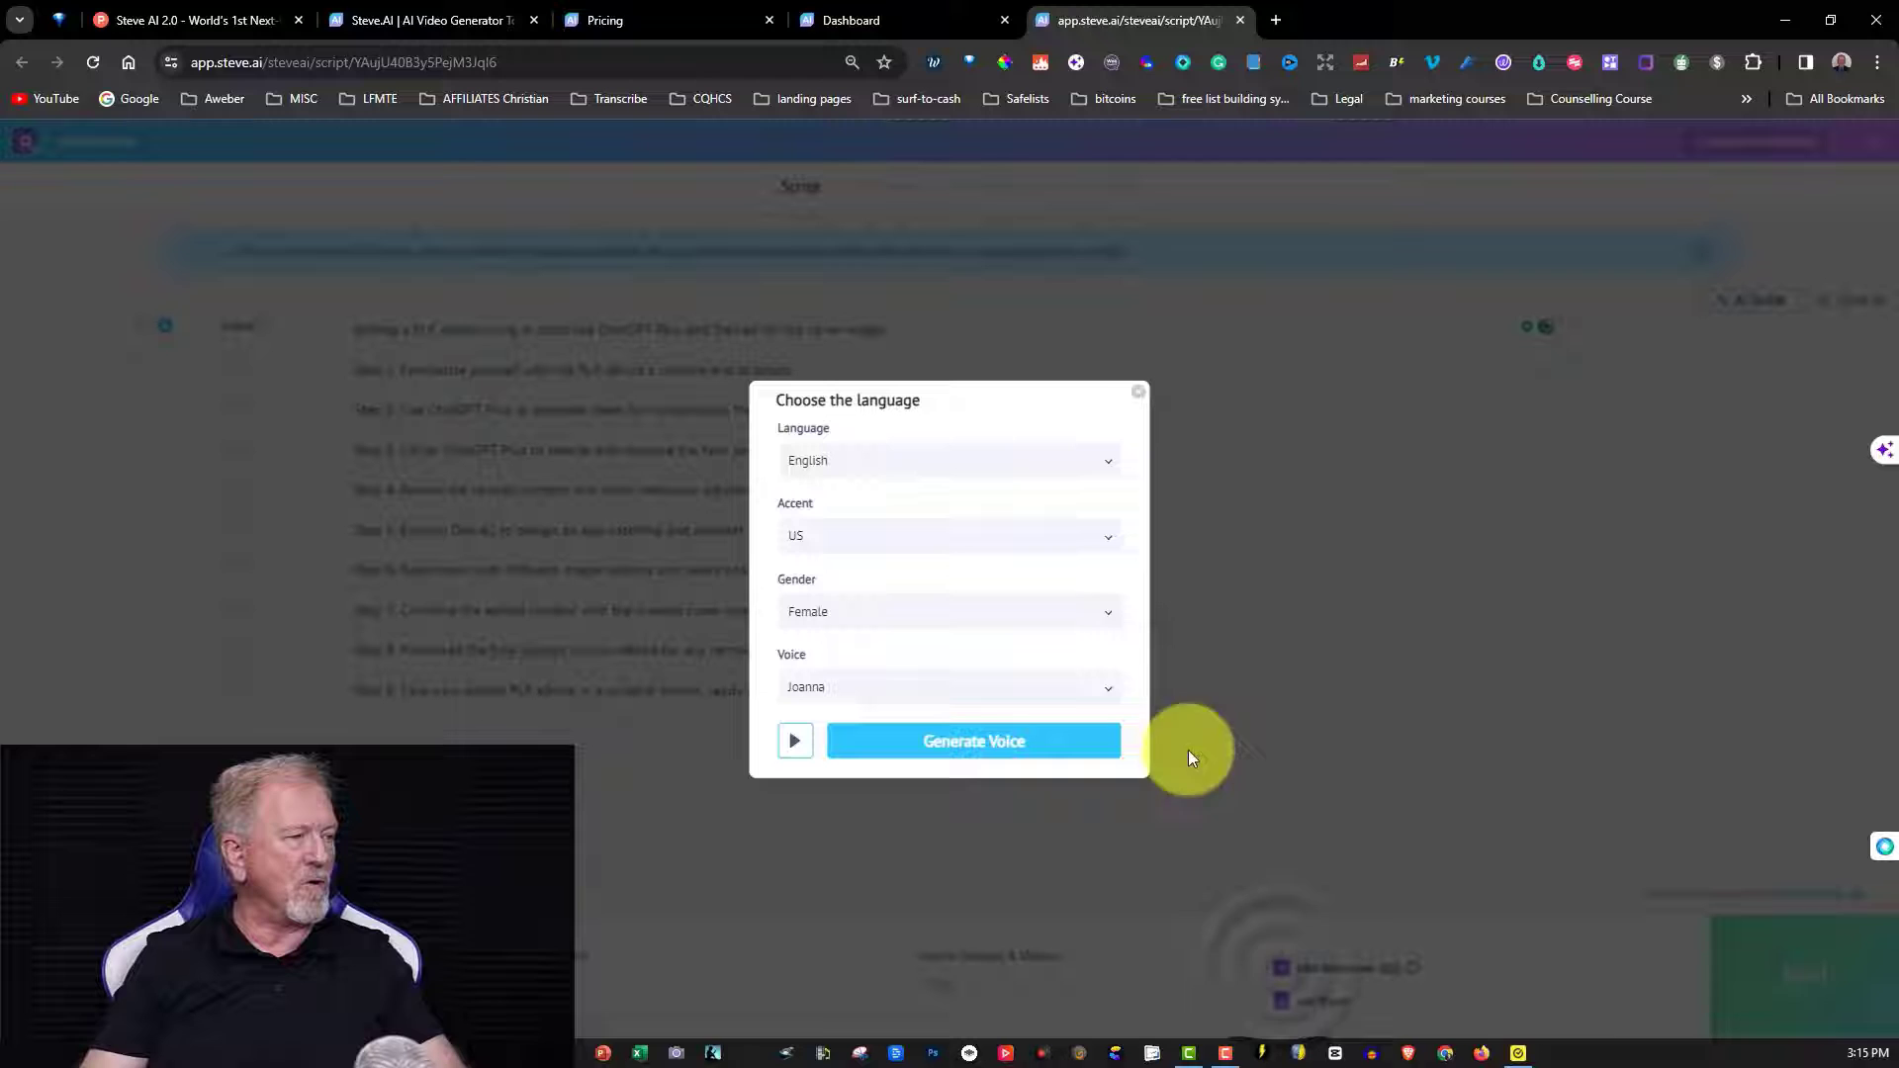
pyautogui.click(1107, 621)
pyautogui.click(821, 685)
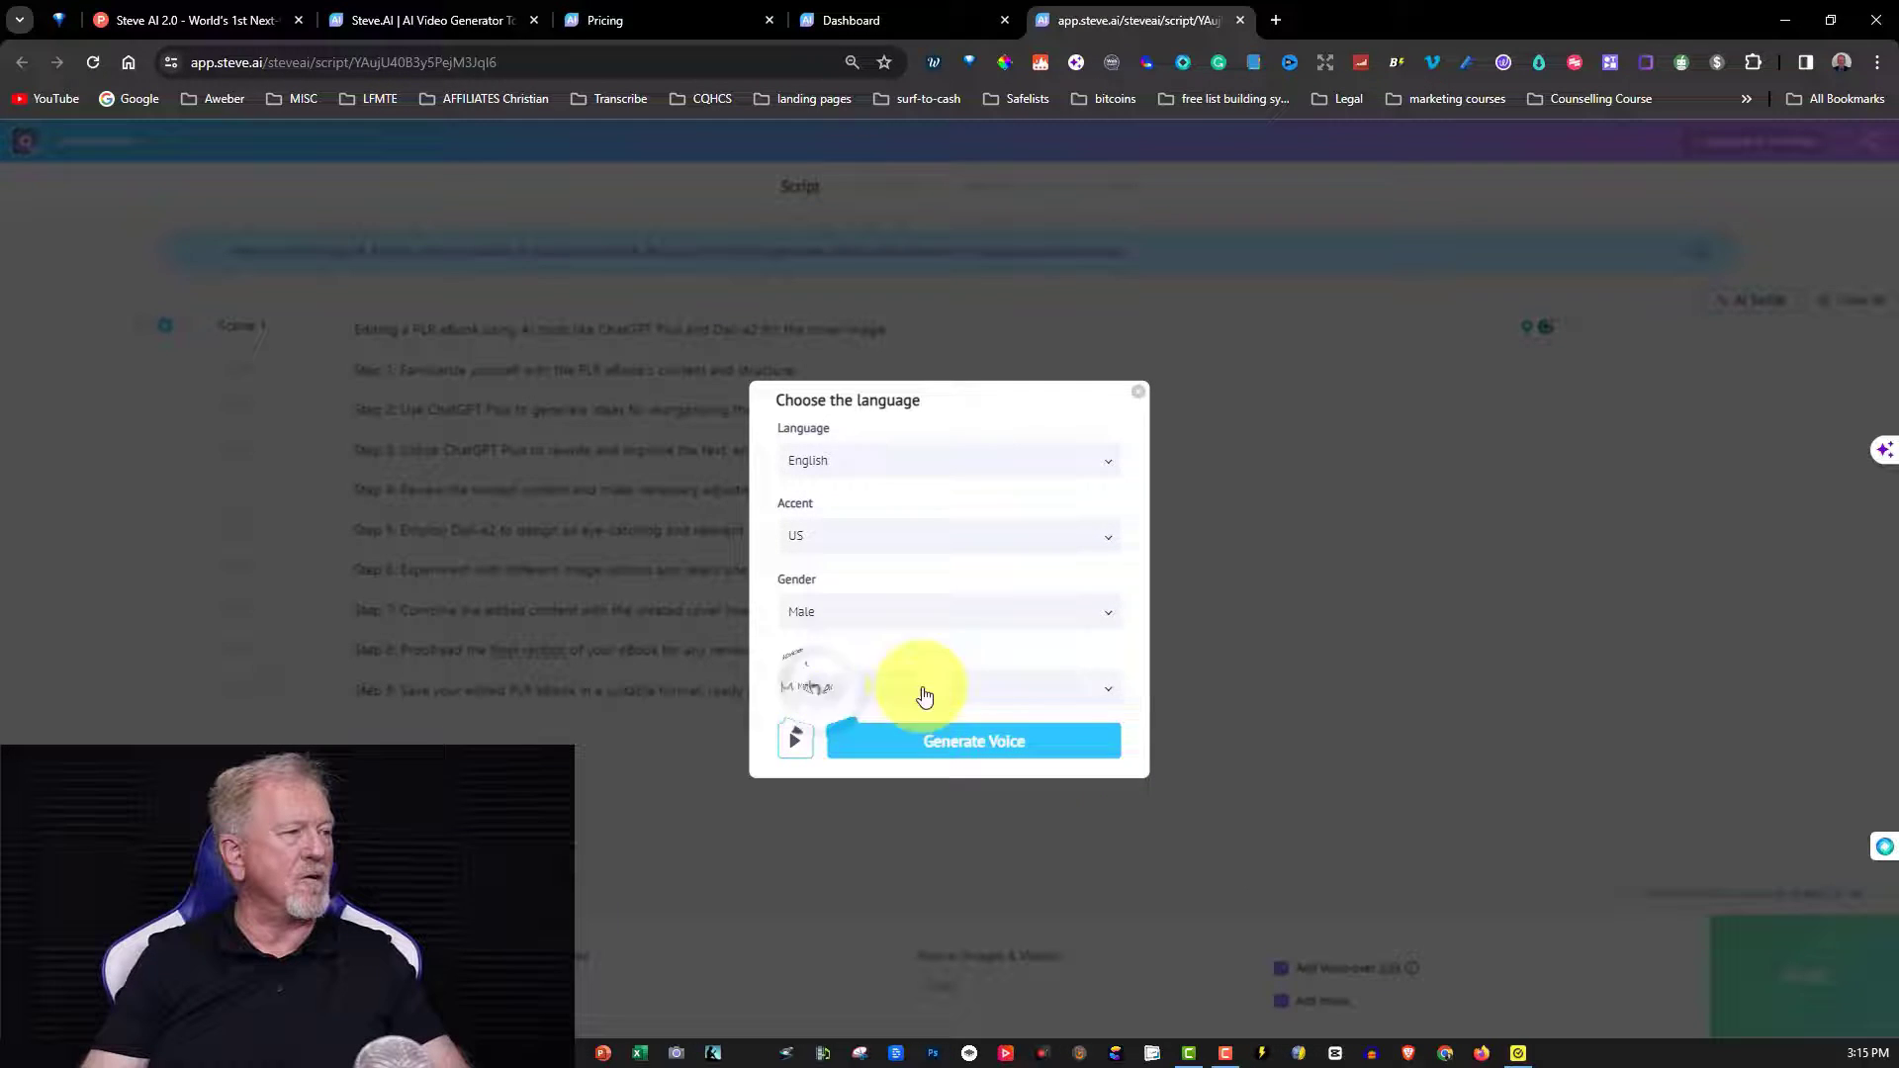
pyautogui.click(1107, 689)
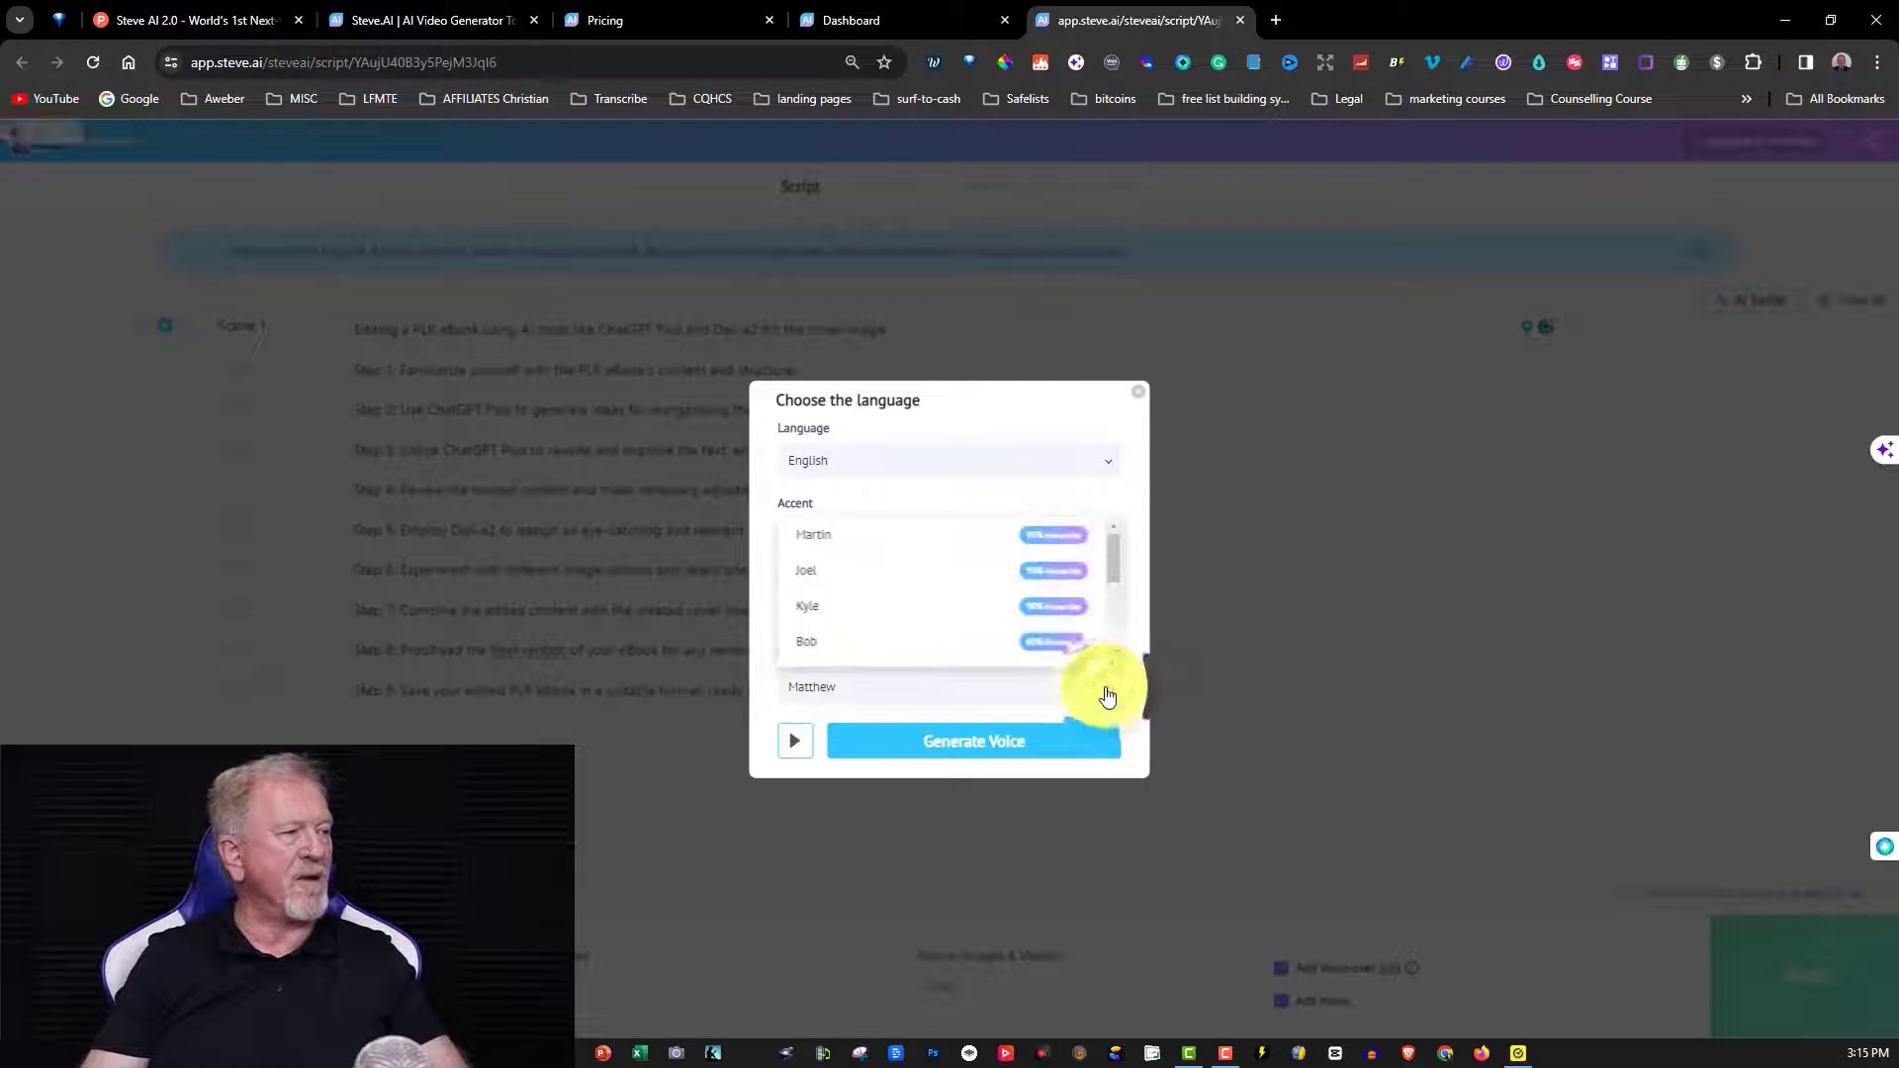
pyautogui.click(840, 571)
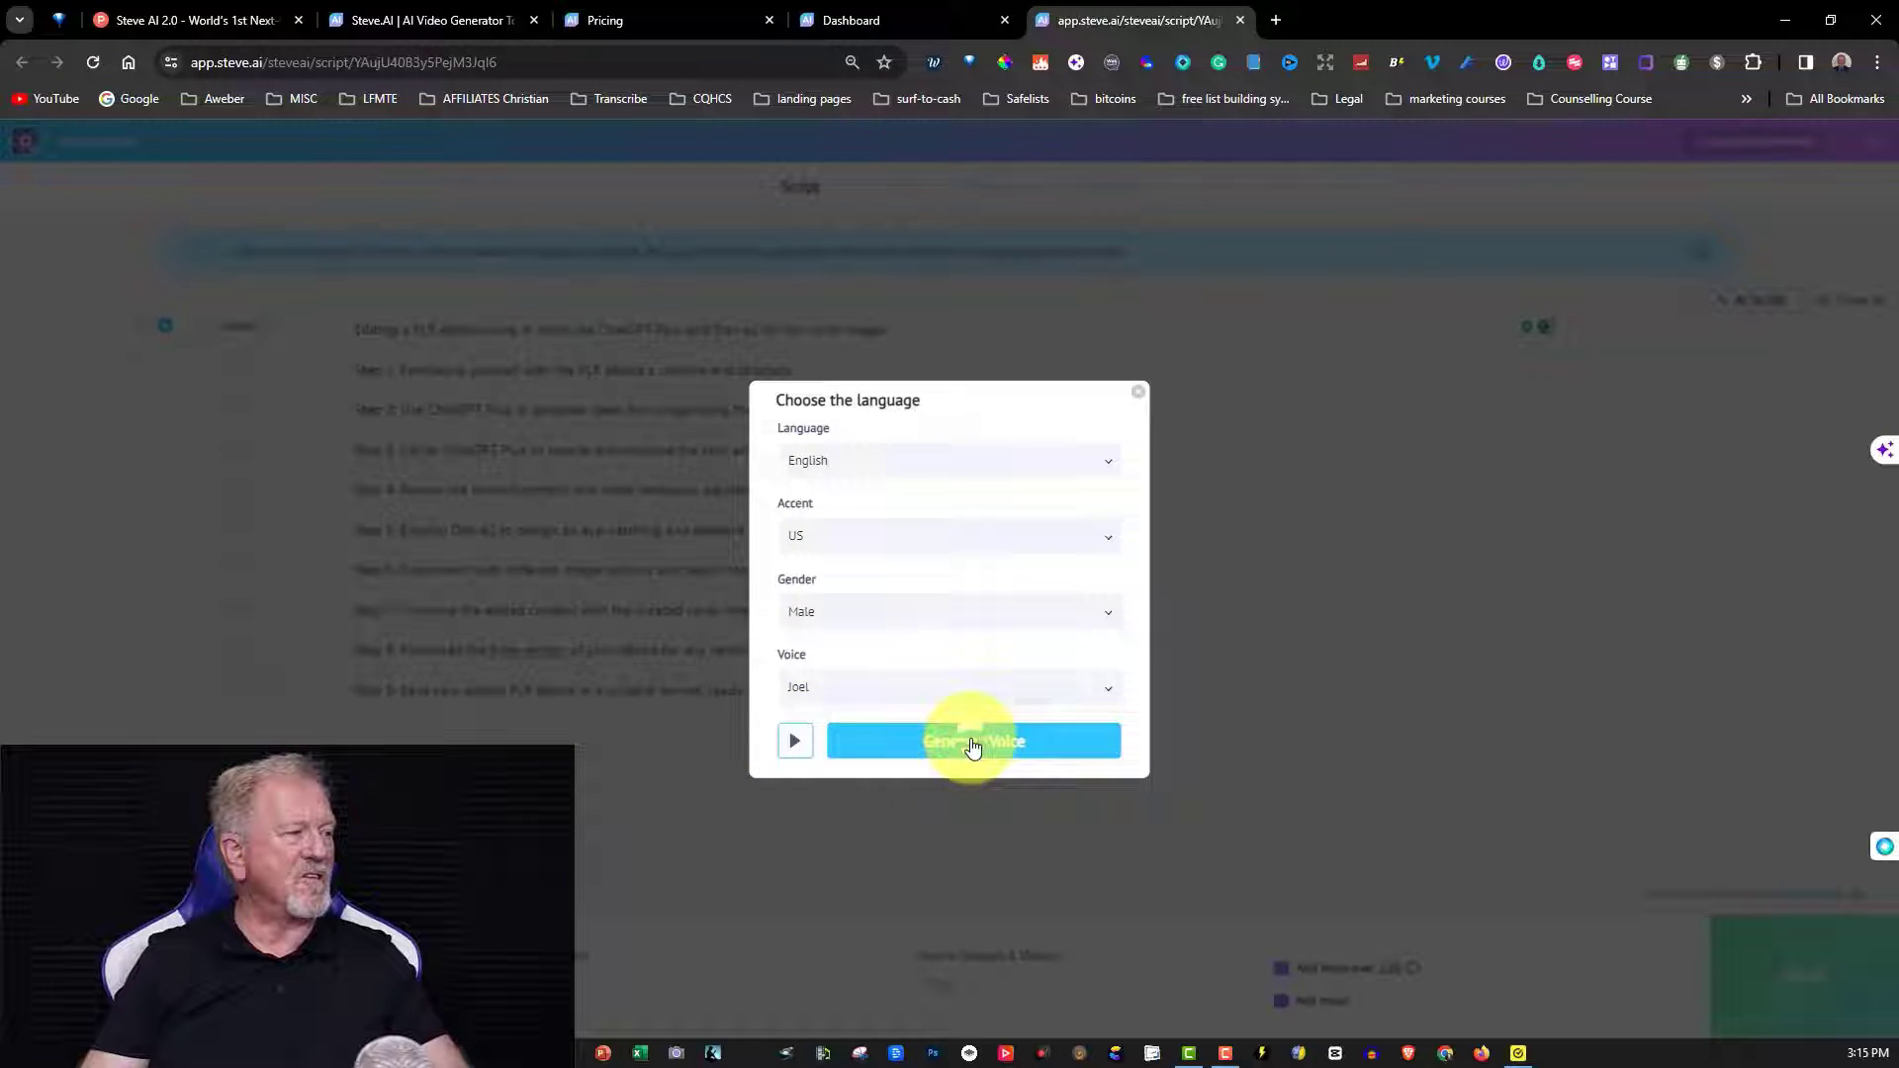
pyautogui.click(973, 744)
pyautogui.click(1784, 977)
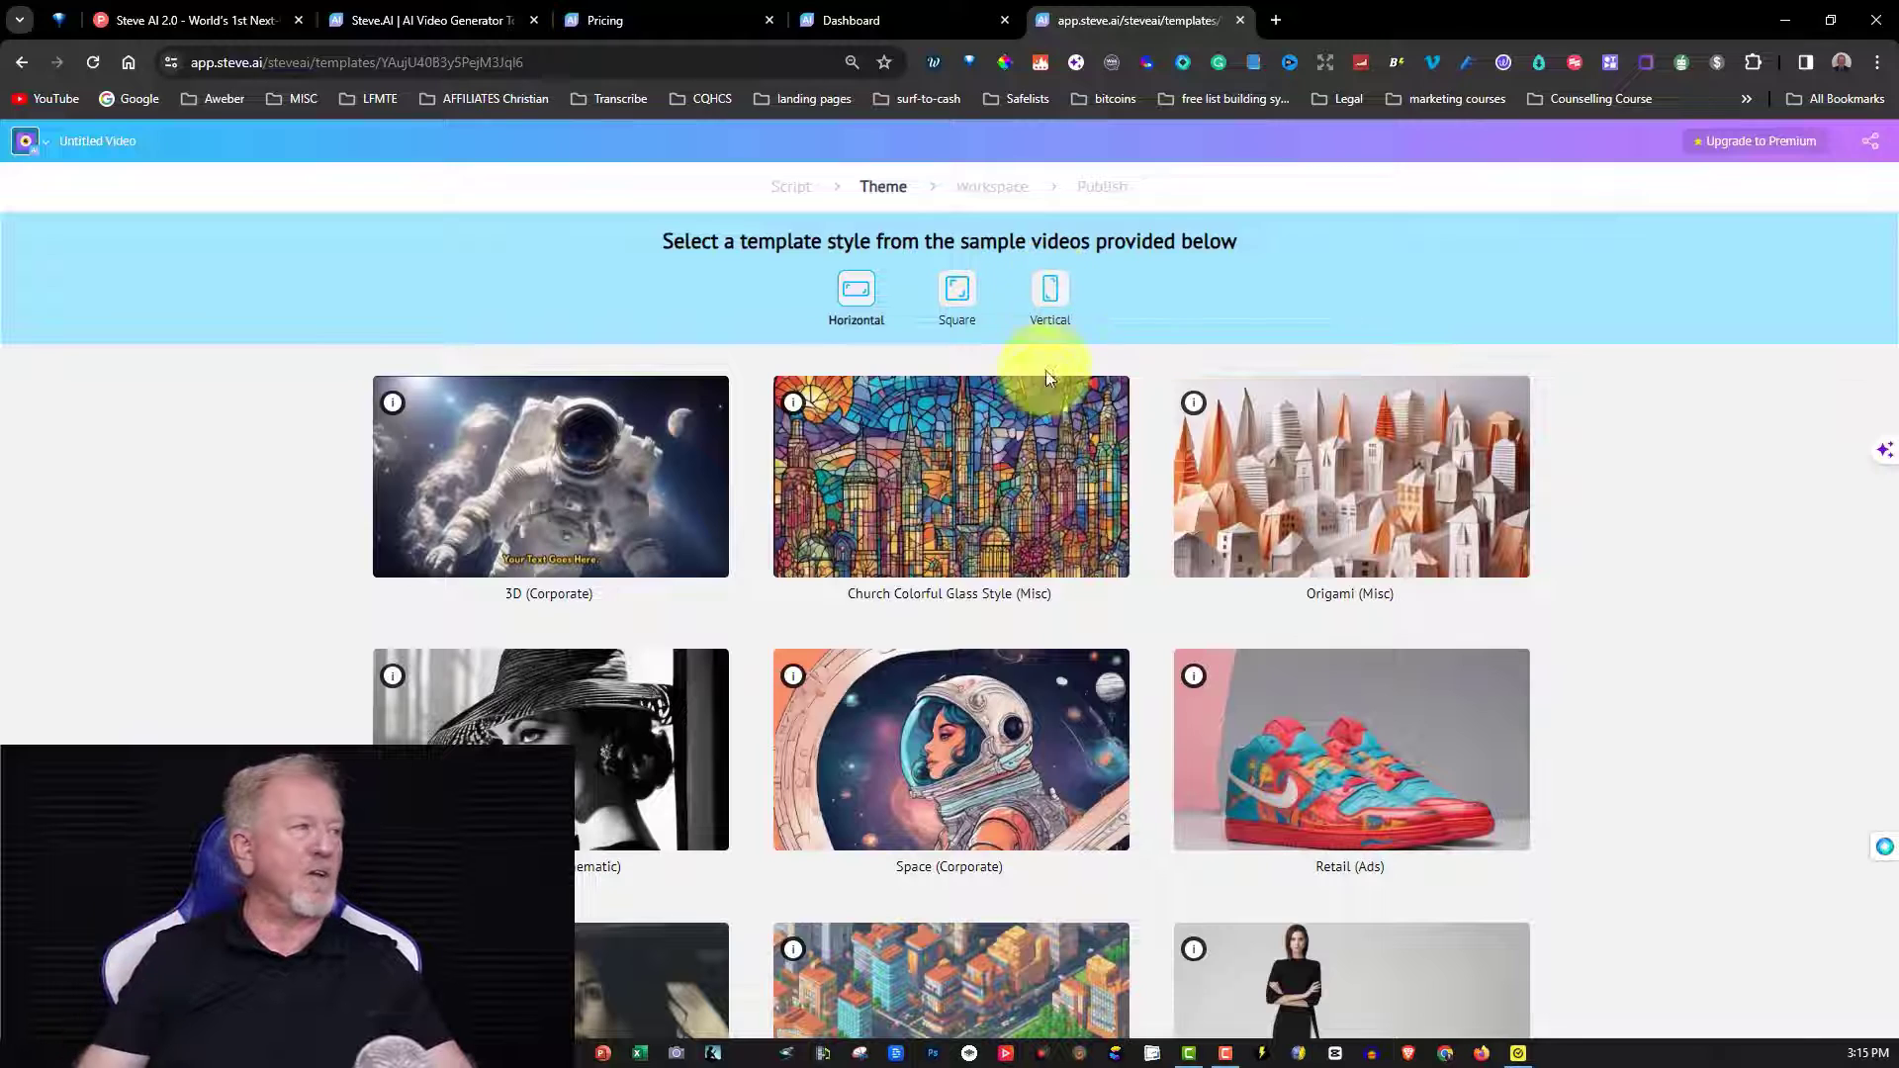
# Browse the Theme template gallery down to the 90's Game (Cartoon) style card.
pyautogui.scroll(-8, 1583, 458)
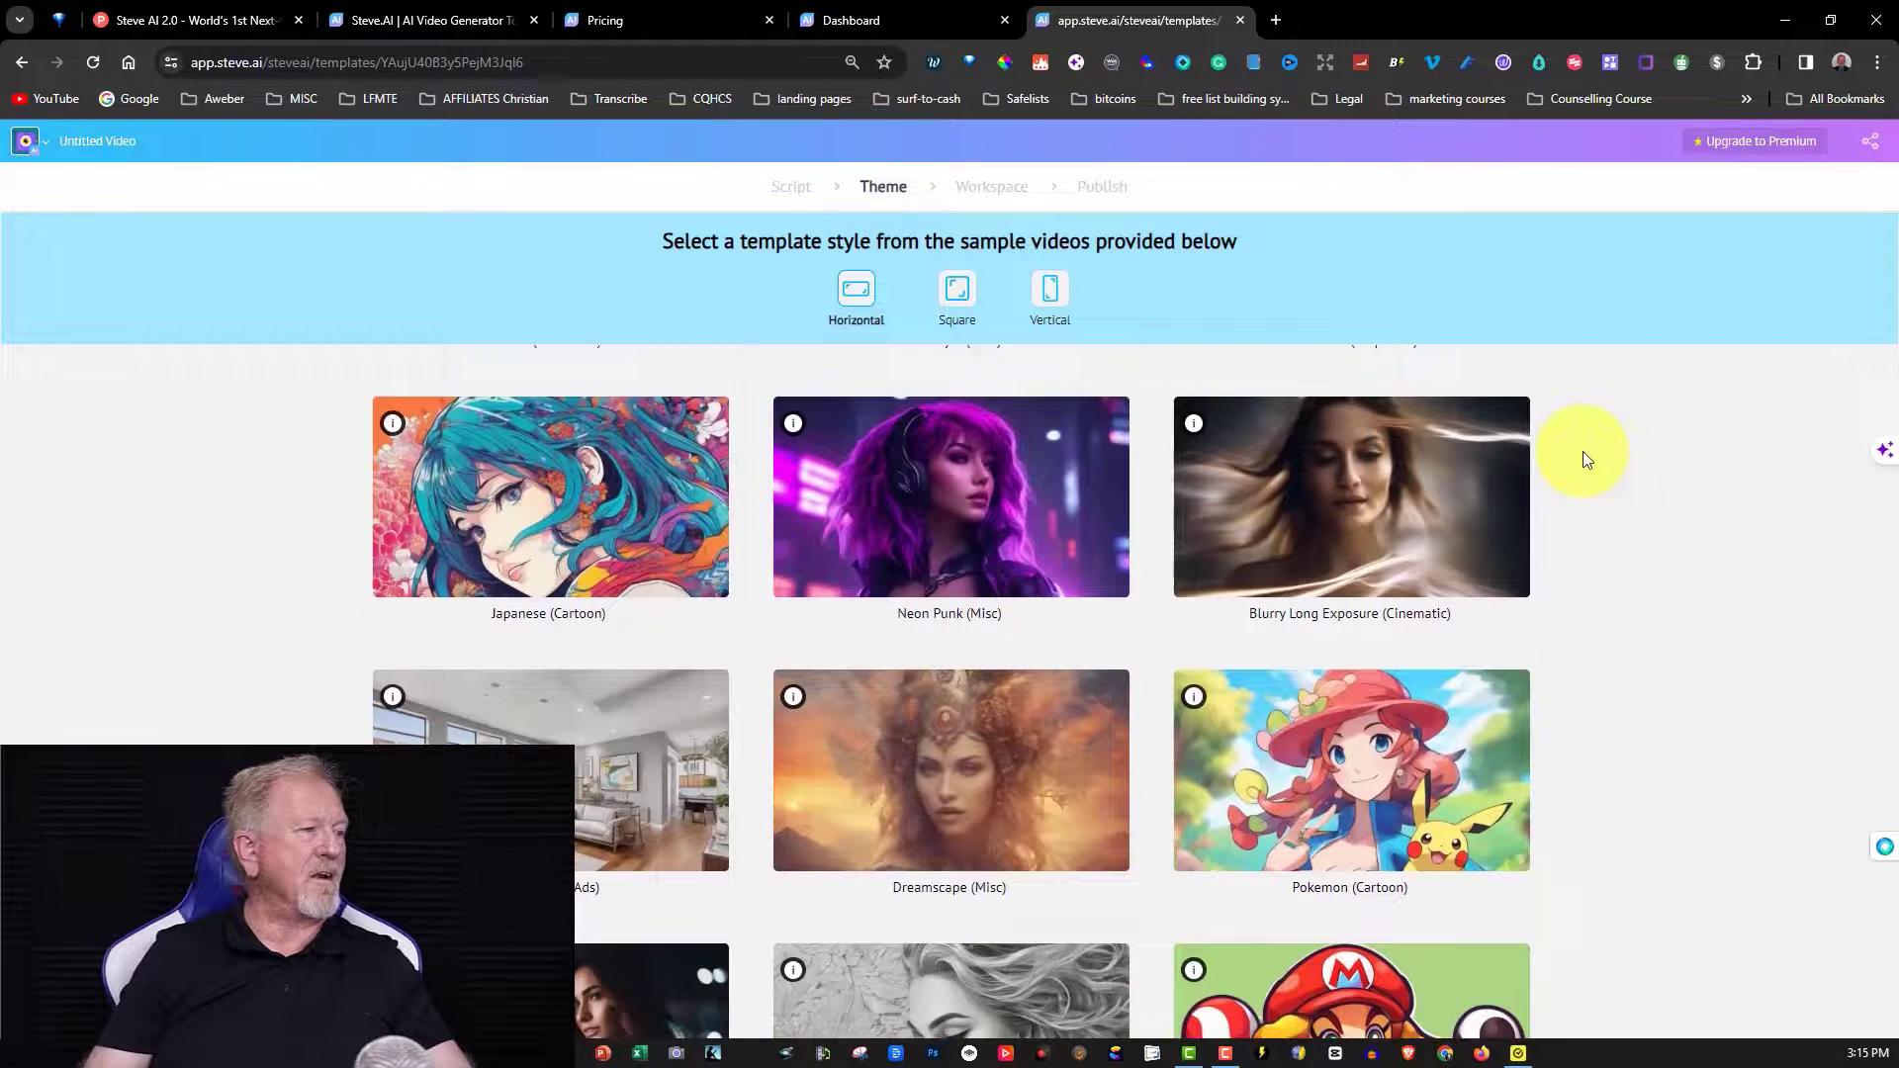
pyautogui.scroll(-6, 1583, 458)
pyautogui.scroll(3, 1583, 458)
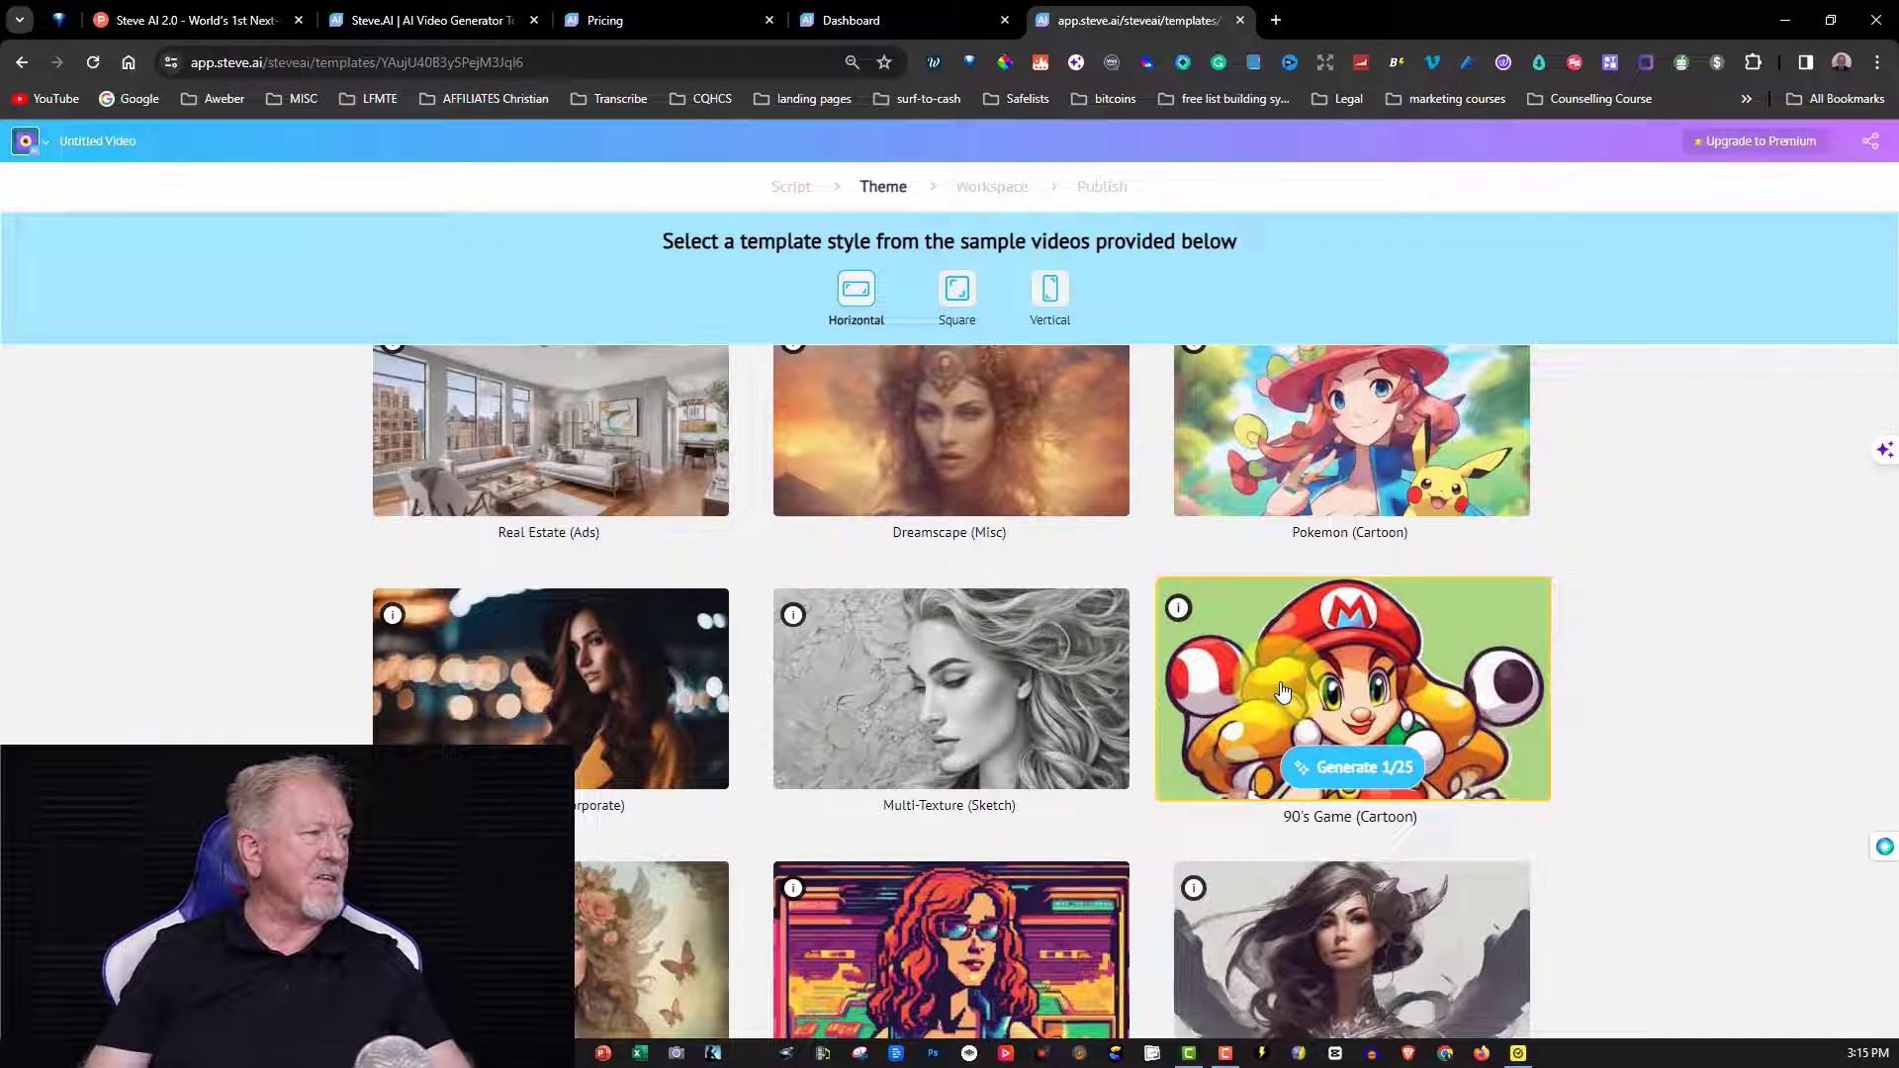
pyautogui.scroll(-3, 1138, 683)
pyautogui.scroll(2, 954, 603)
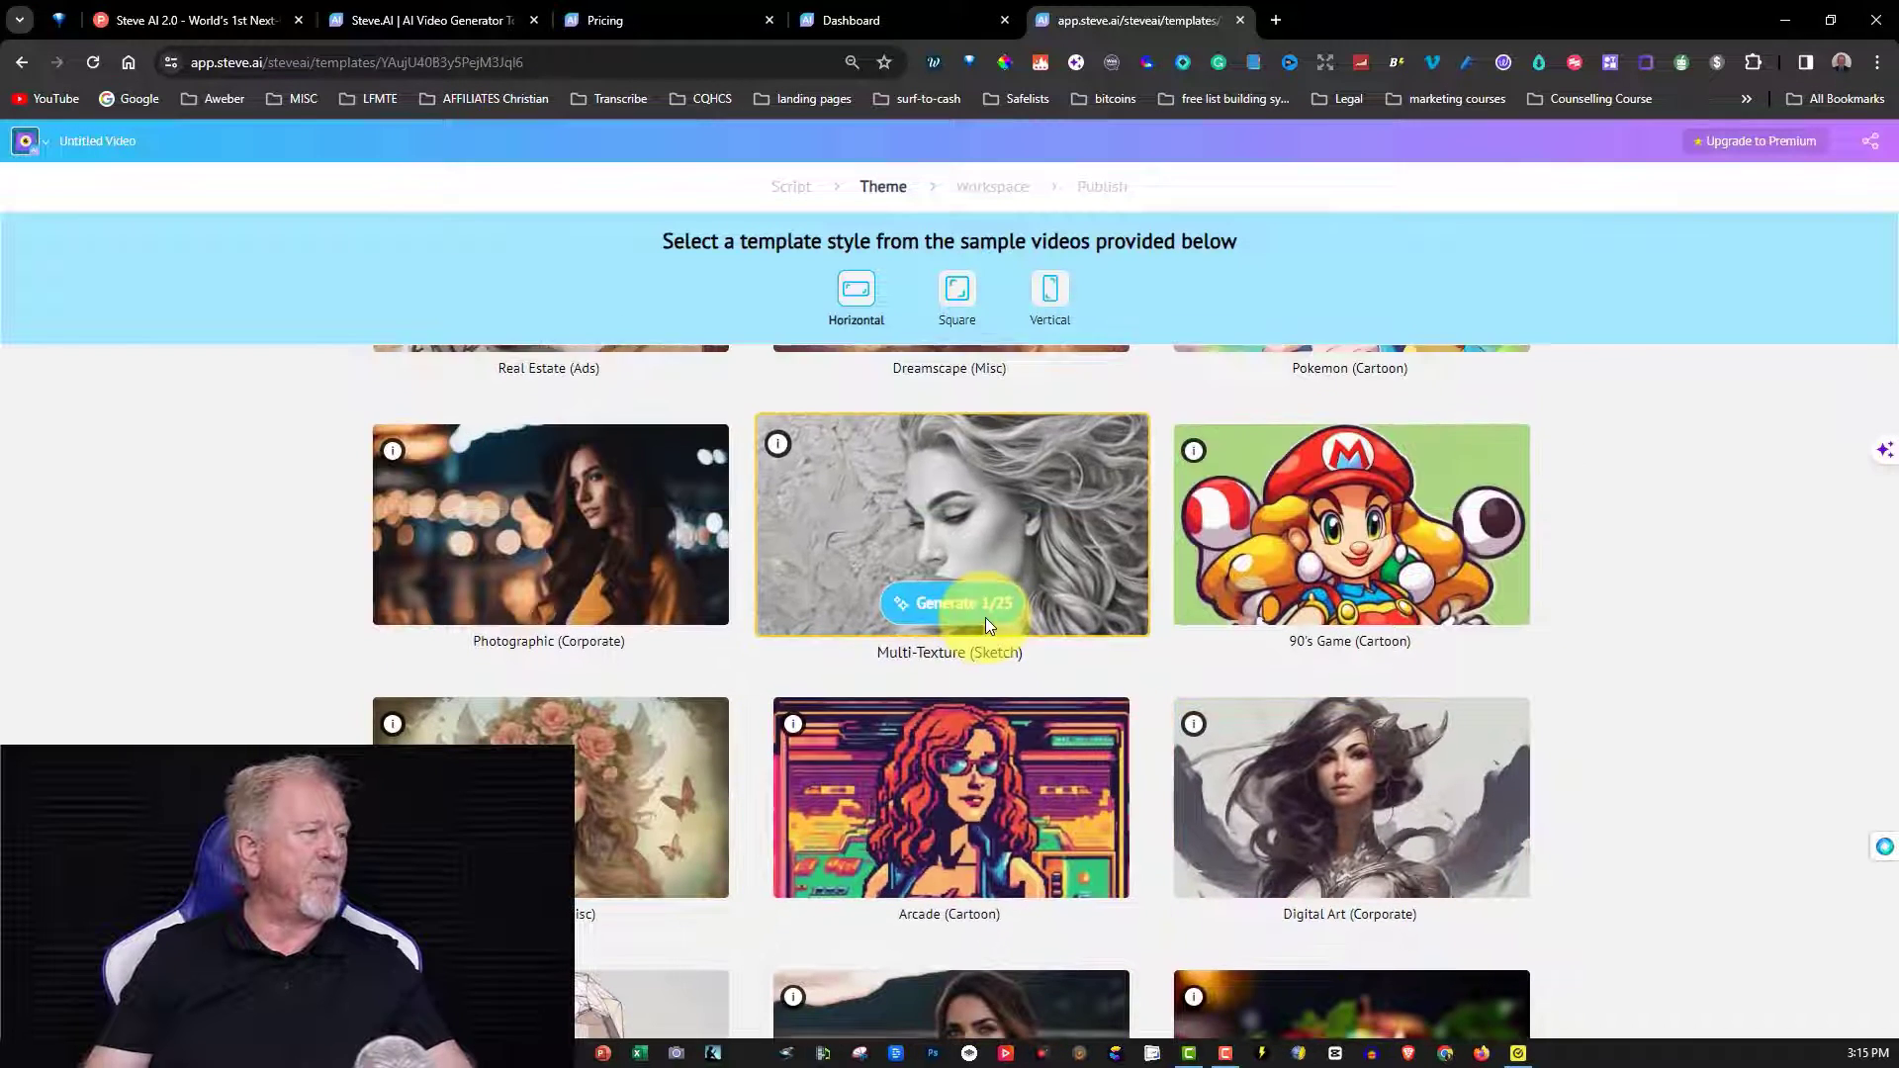
pyautogui.scroll(-4, 940, 672)
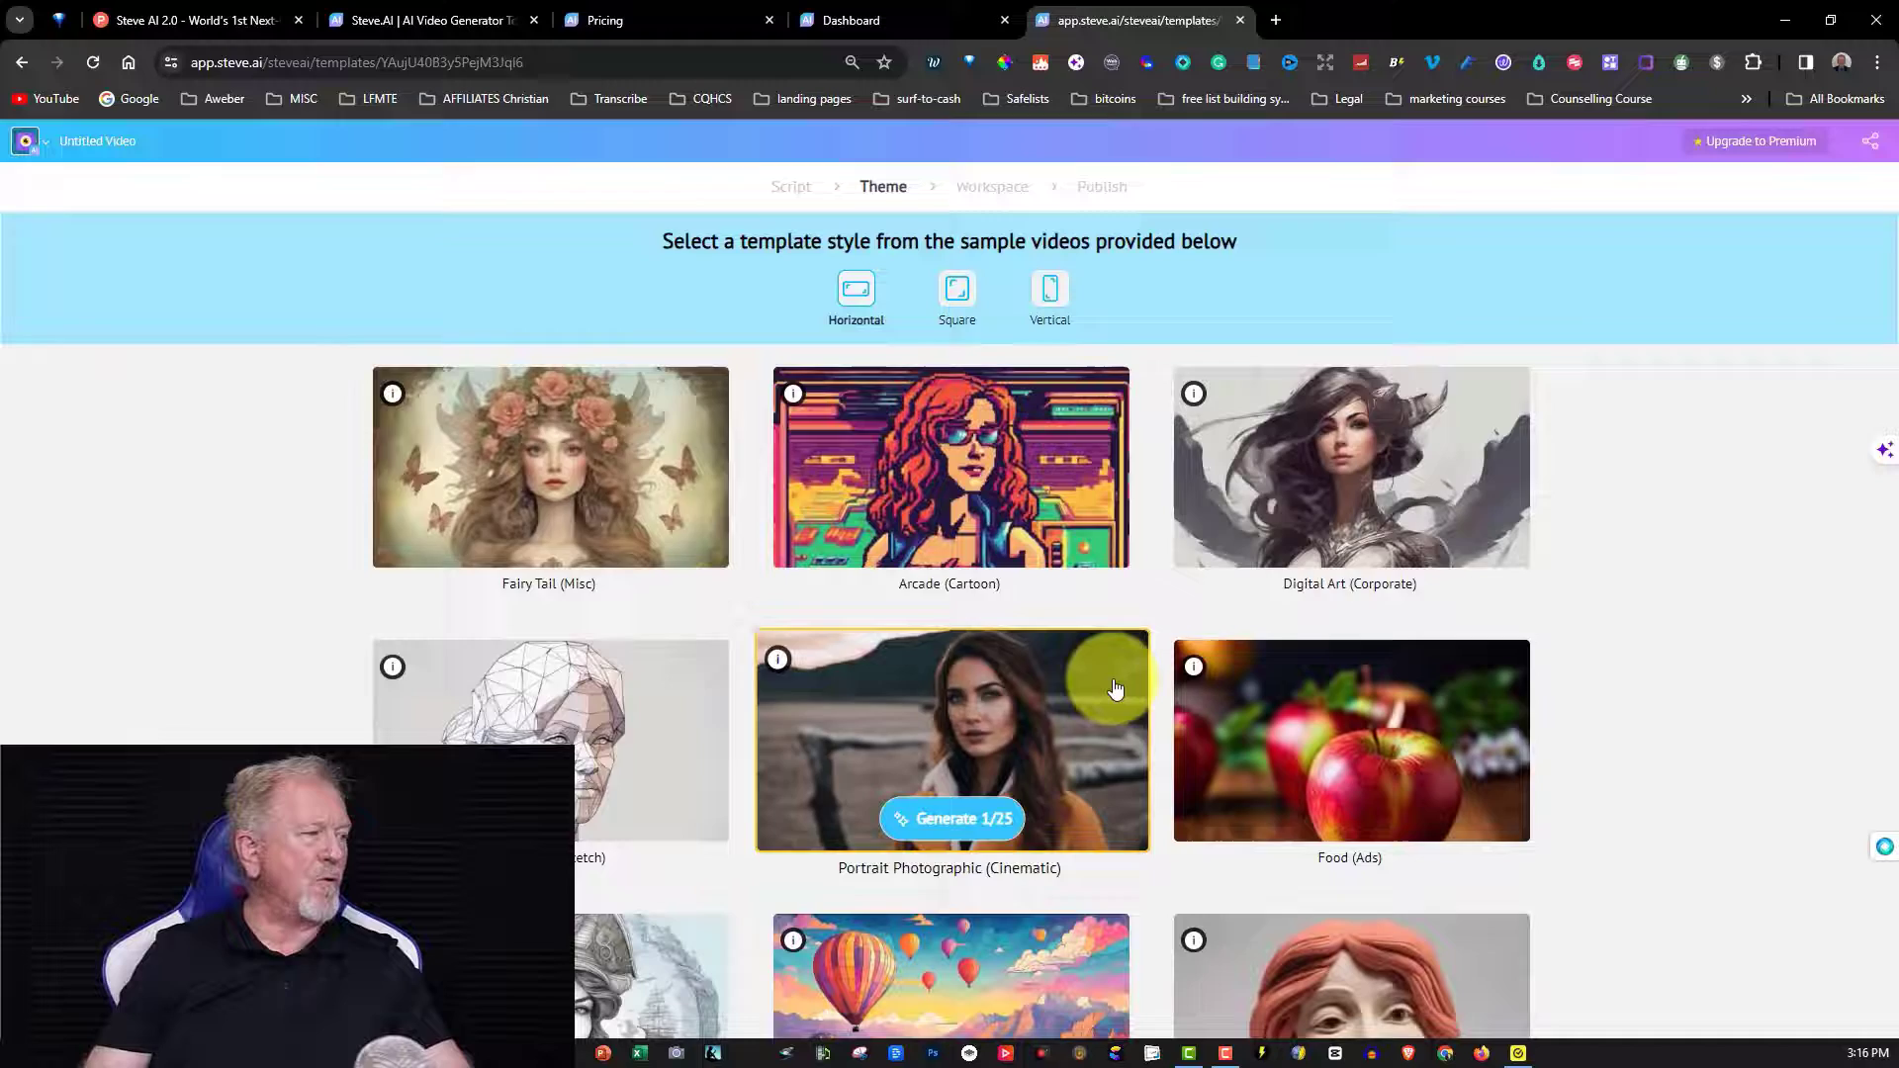
pyautogui.scroll(-5, 1178, 657)
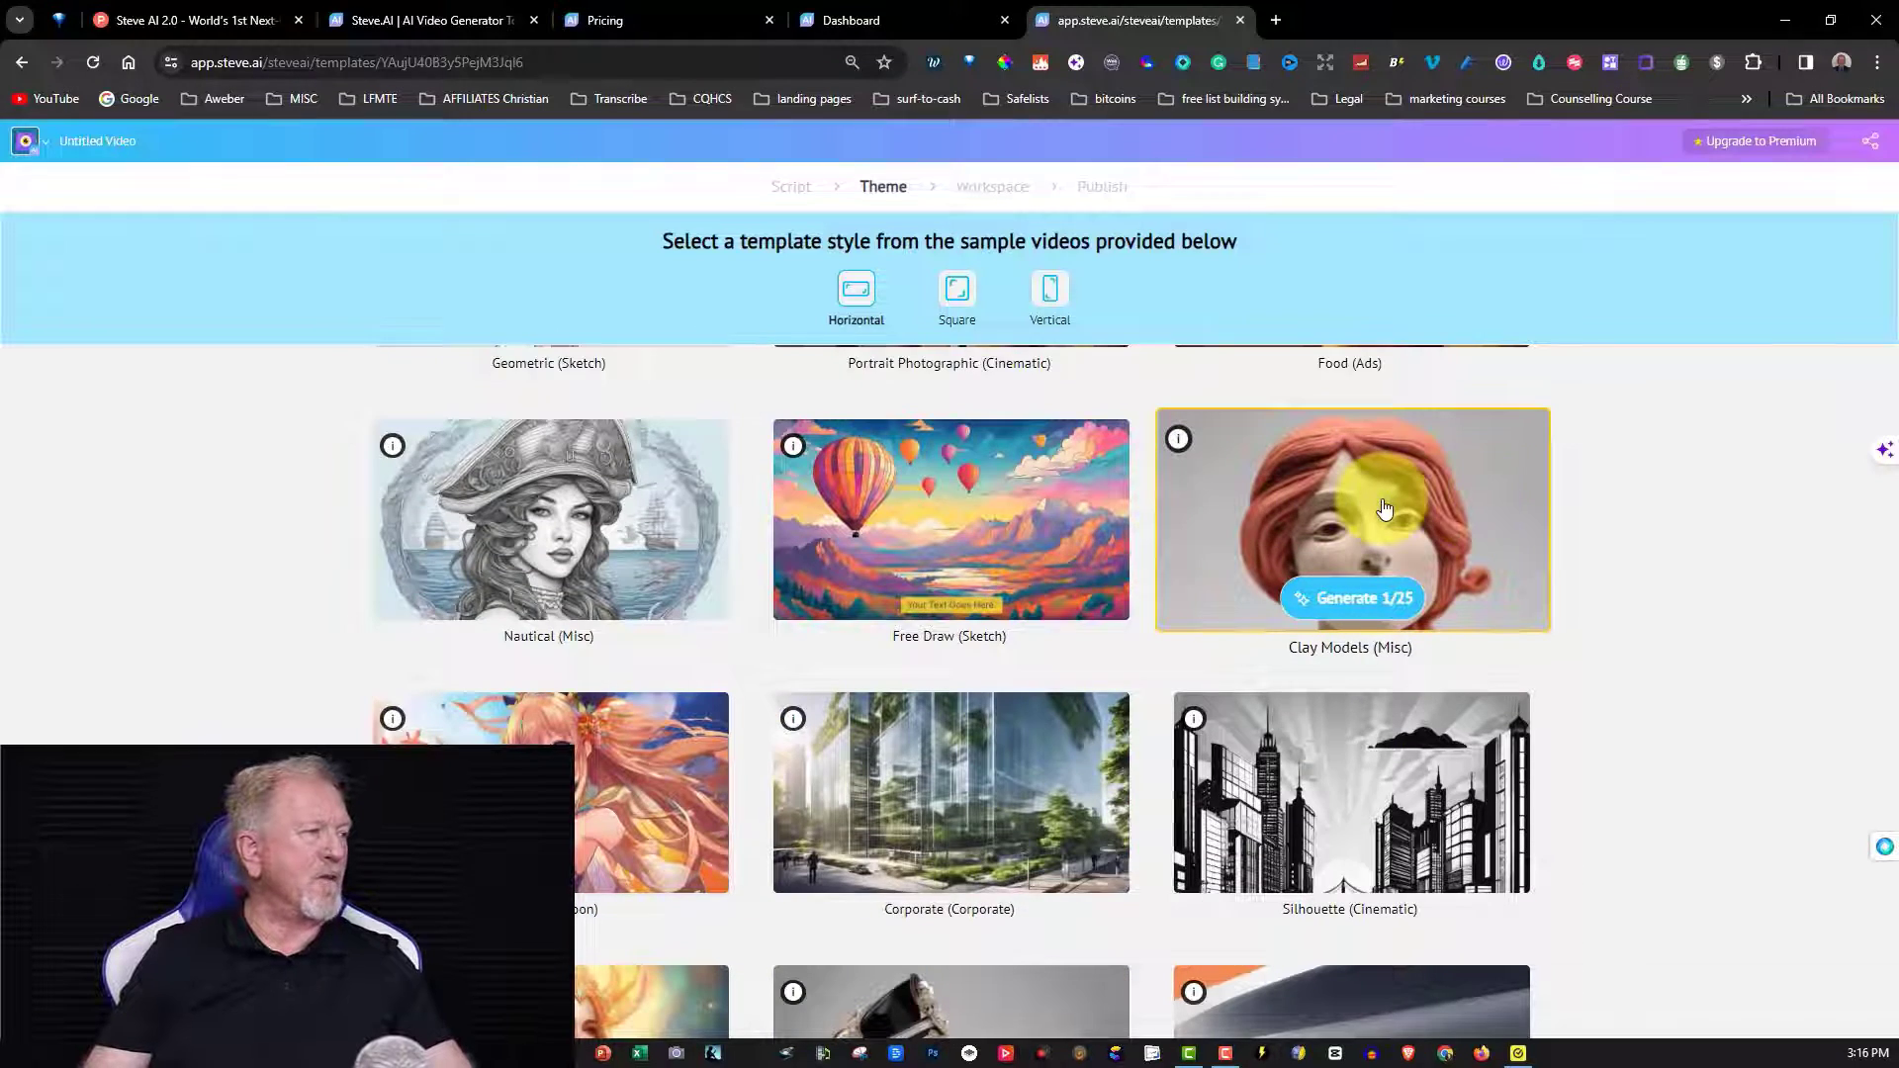
pyautogui.scroll(-3, 1088, 554)
pyautogui.scroll(-6, 706, 572)
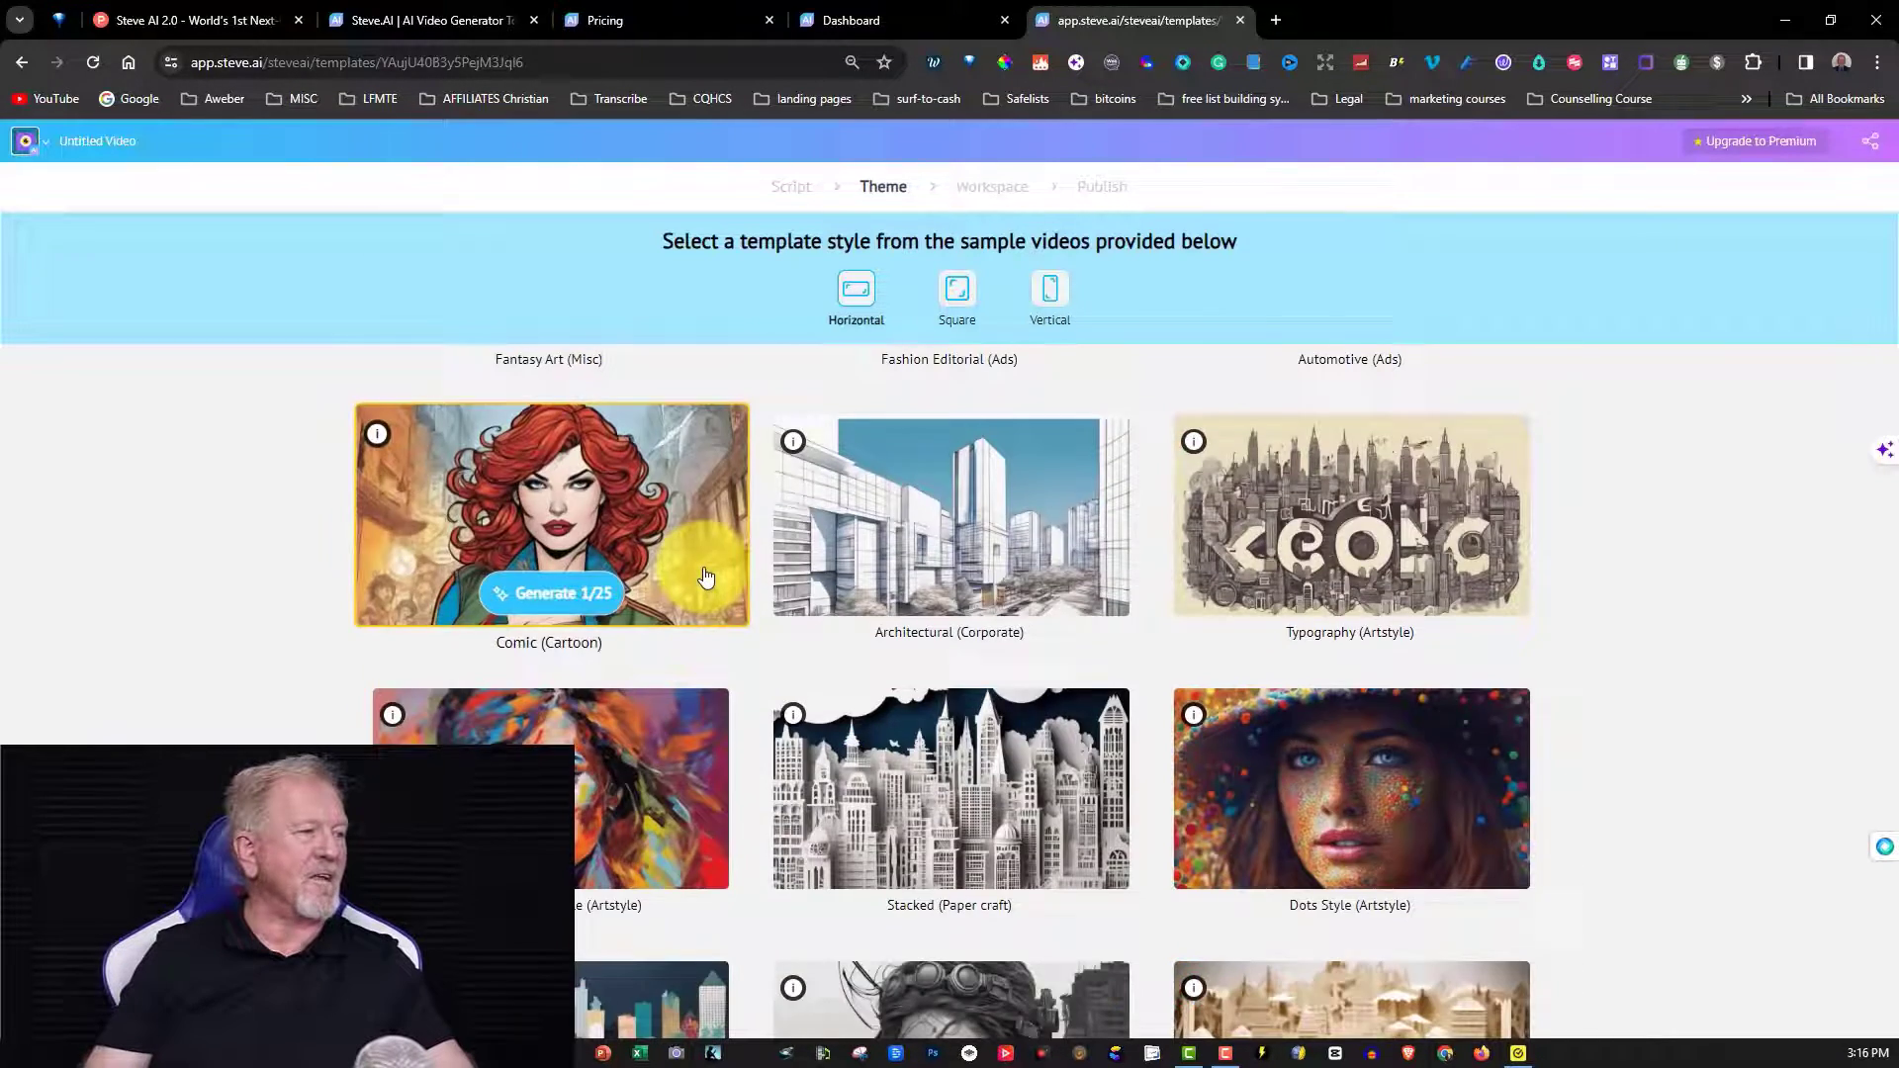
pyautogui.scroll(-15, 707, 577)
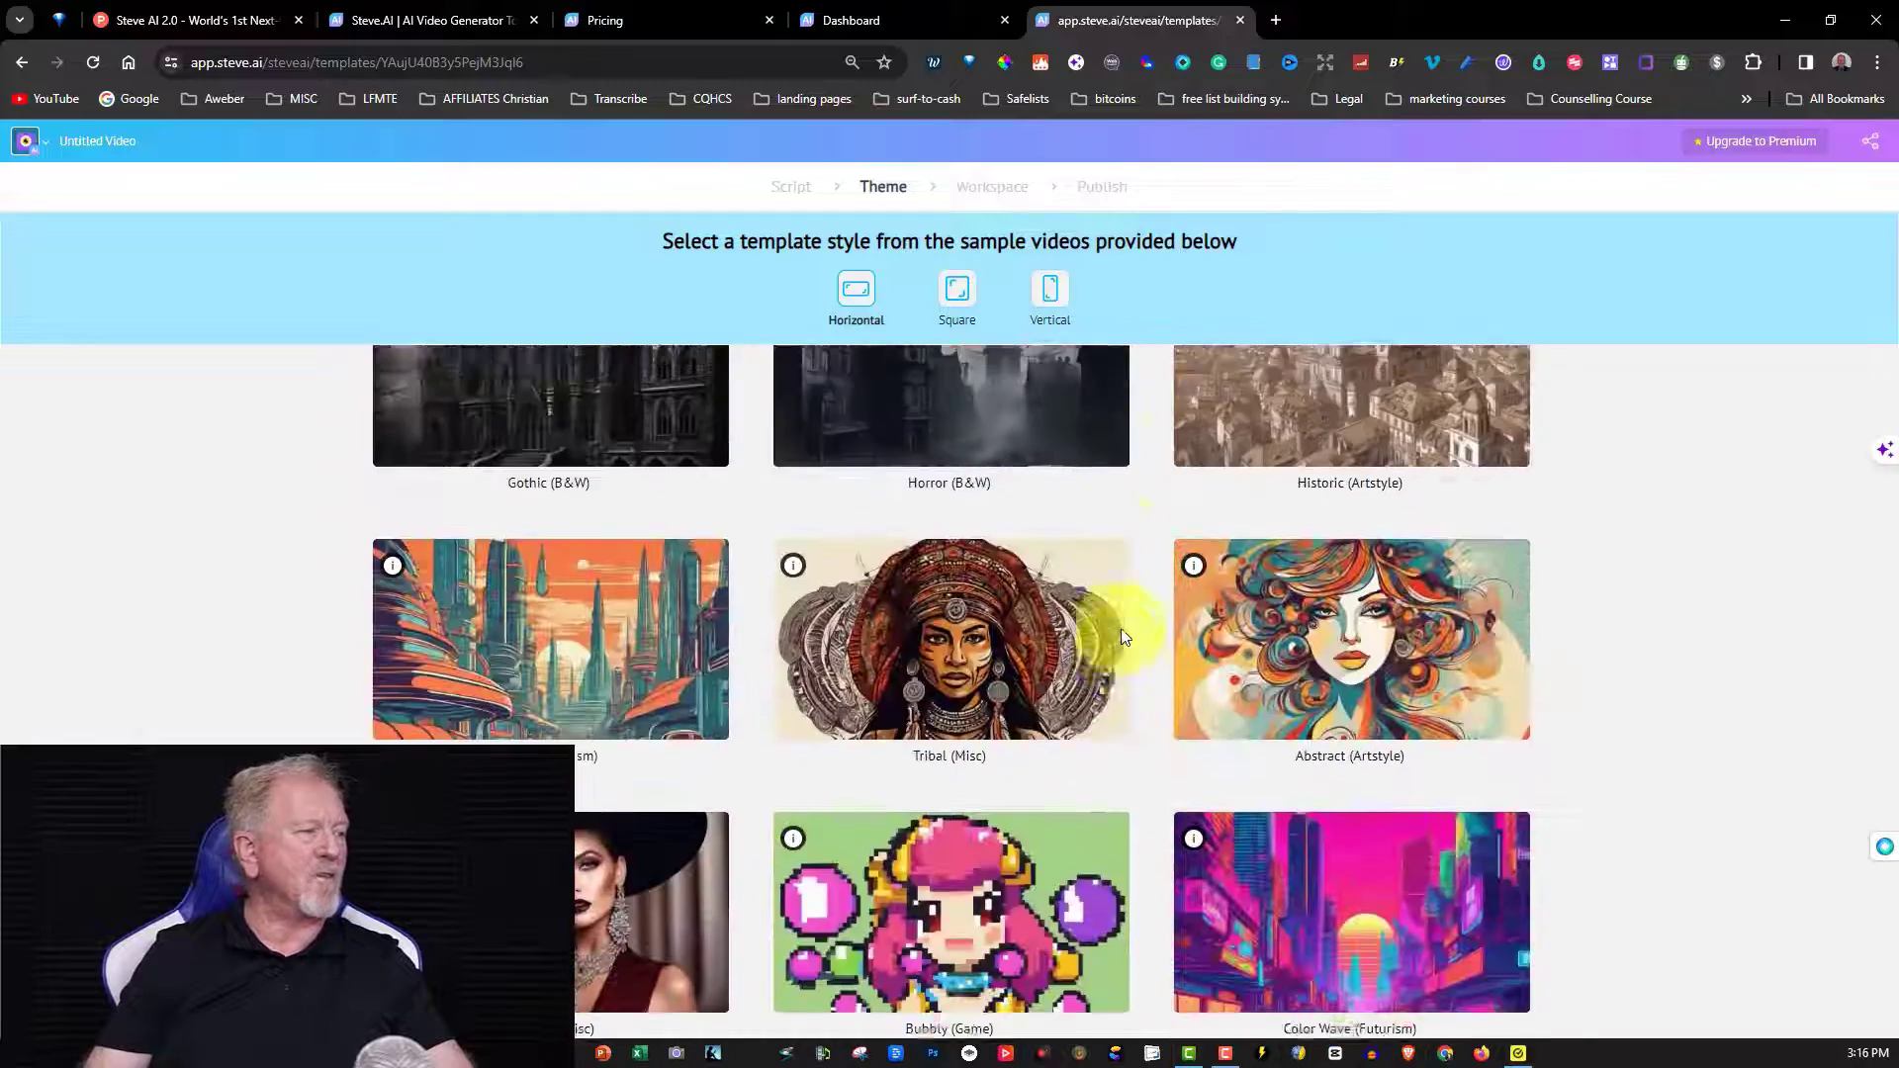
pyautogui.scroll(-6, 1124, 637)
pyautogui.scroll(10, 1125, 637)
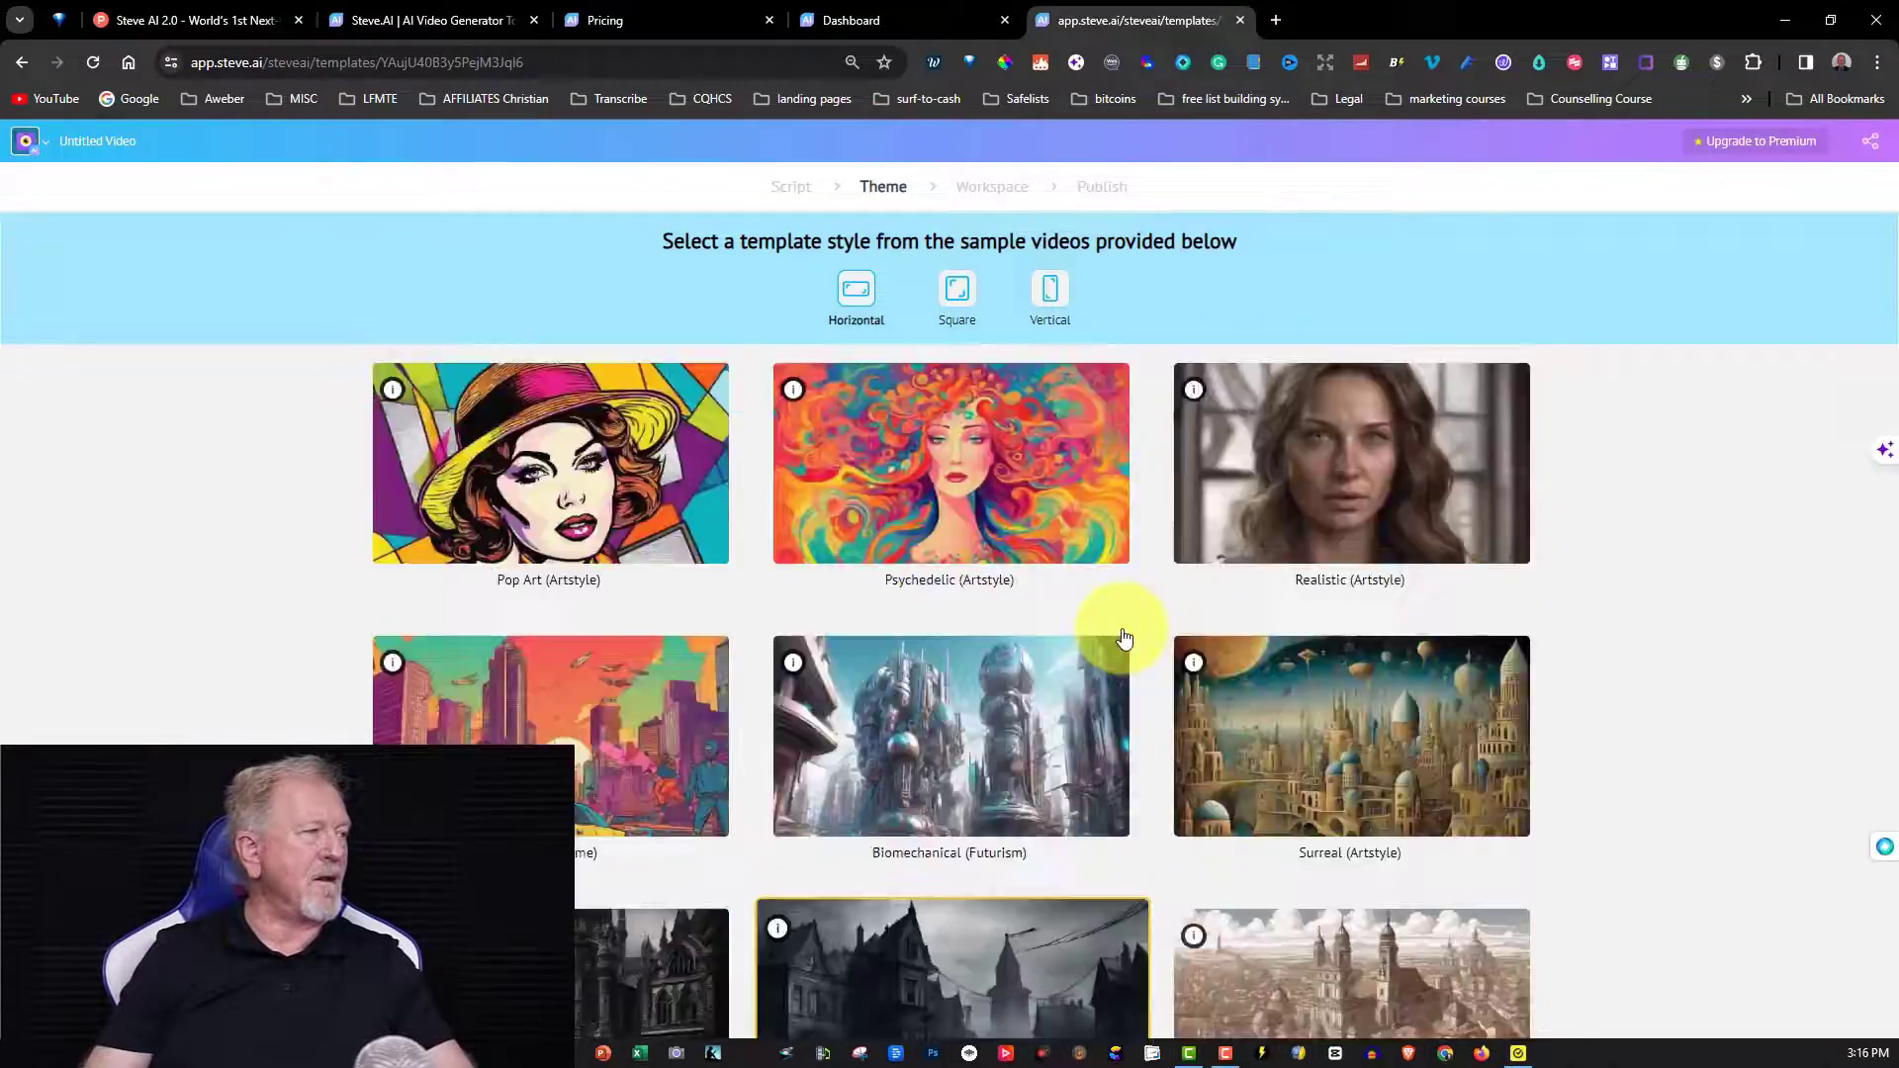
pyautogui.scroll(10, 1335, 614)
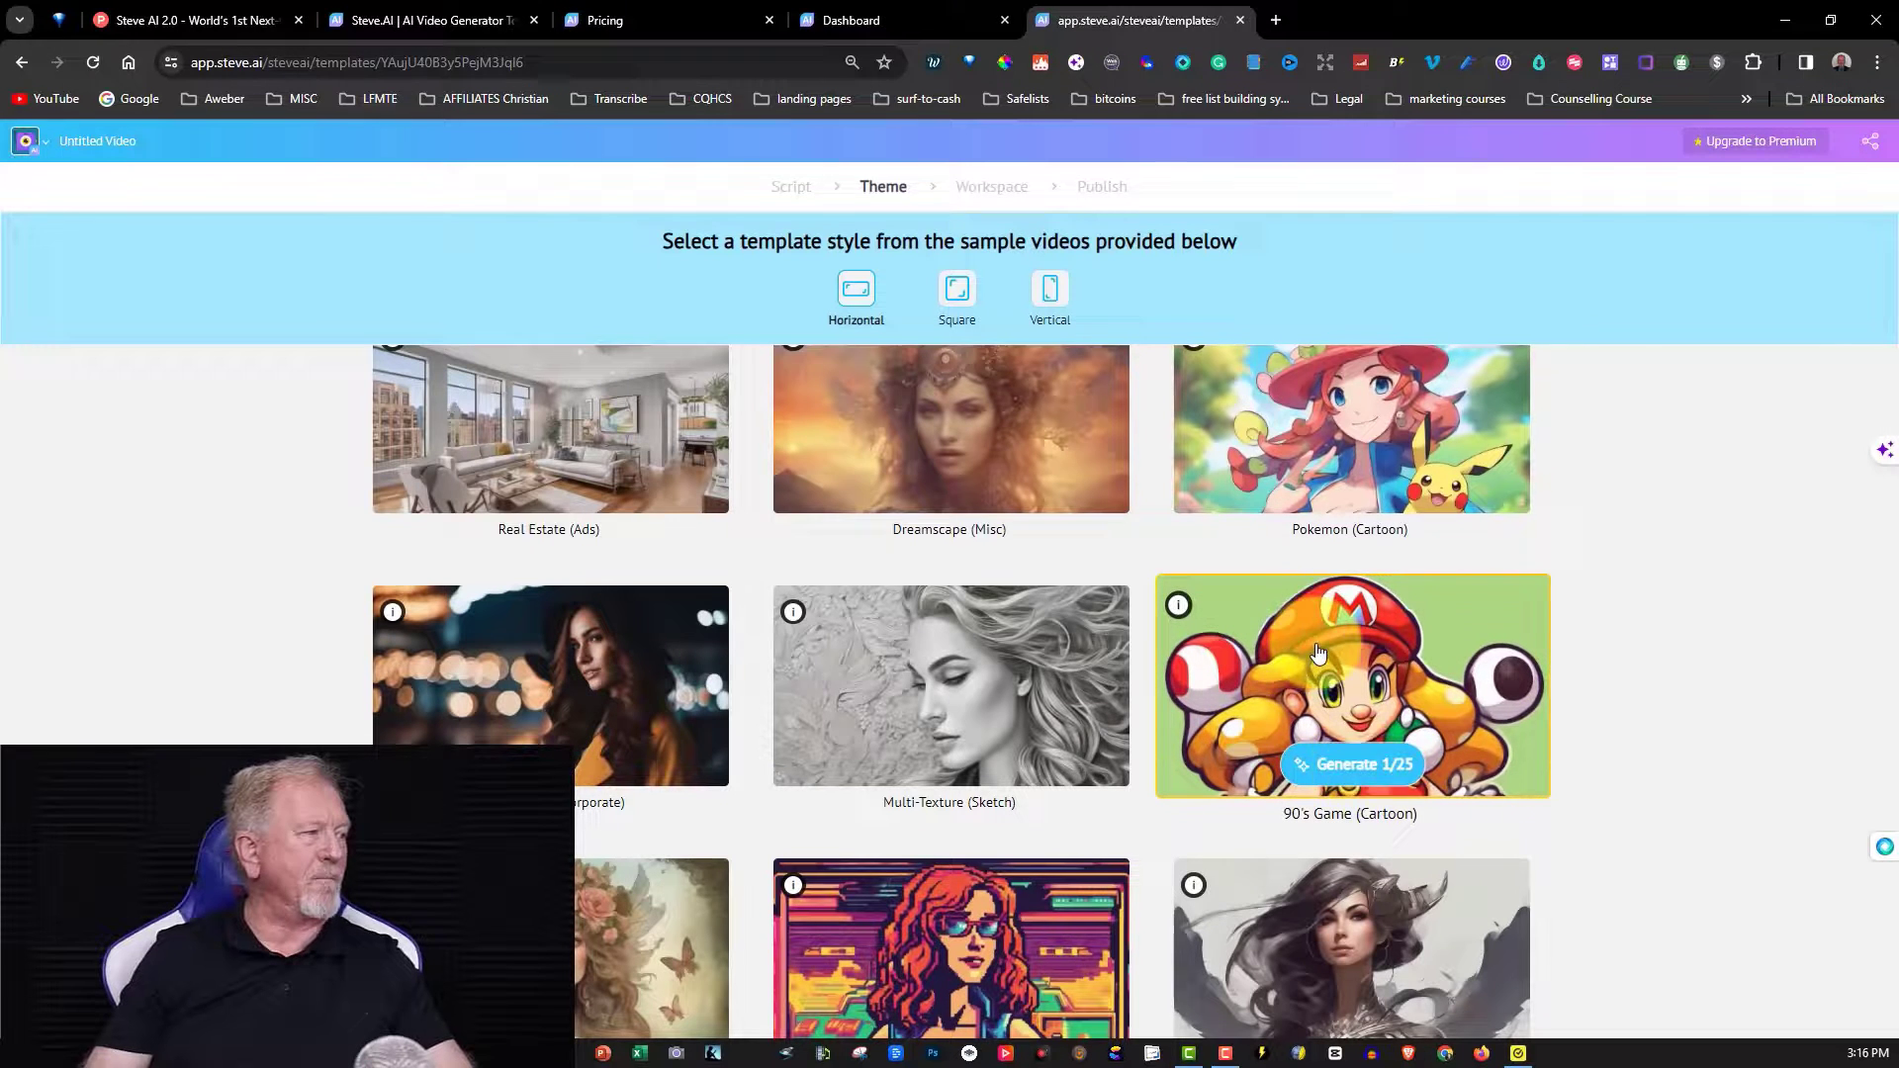
# Build the video in 90's Game (Cartoon) style and preview scenes 4 through 10.
pyautogui.click(1355, 776)
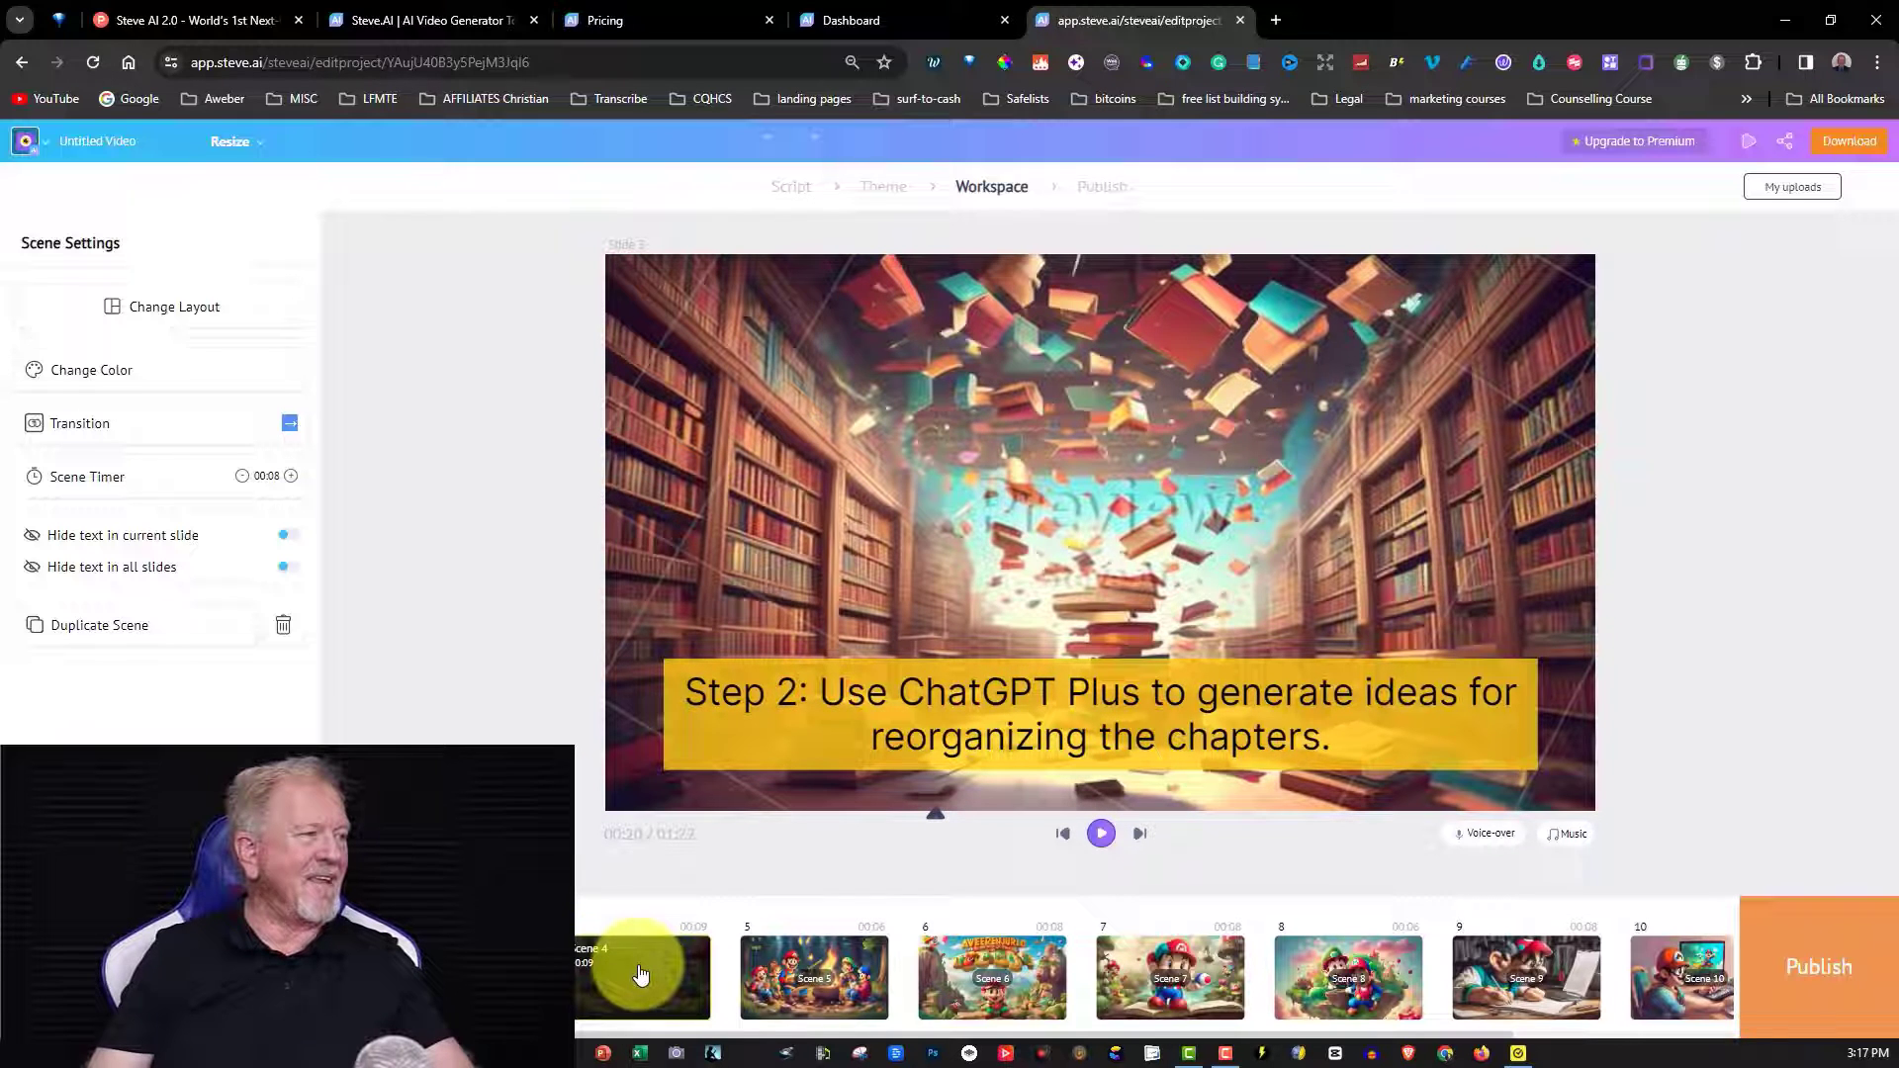
pyautogui.click(640, 974)
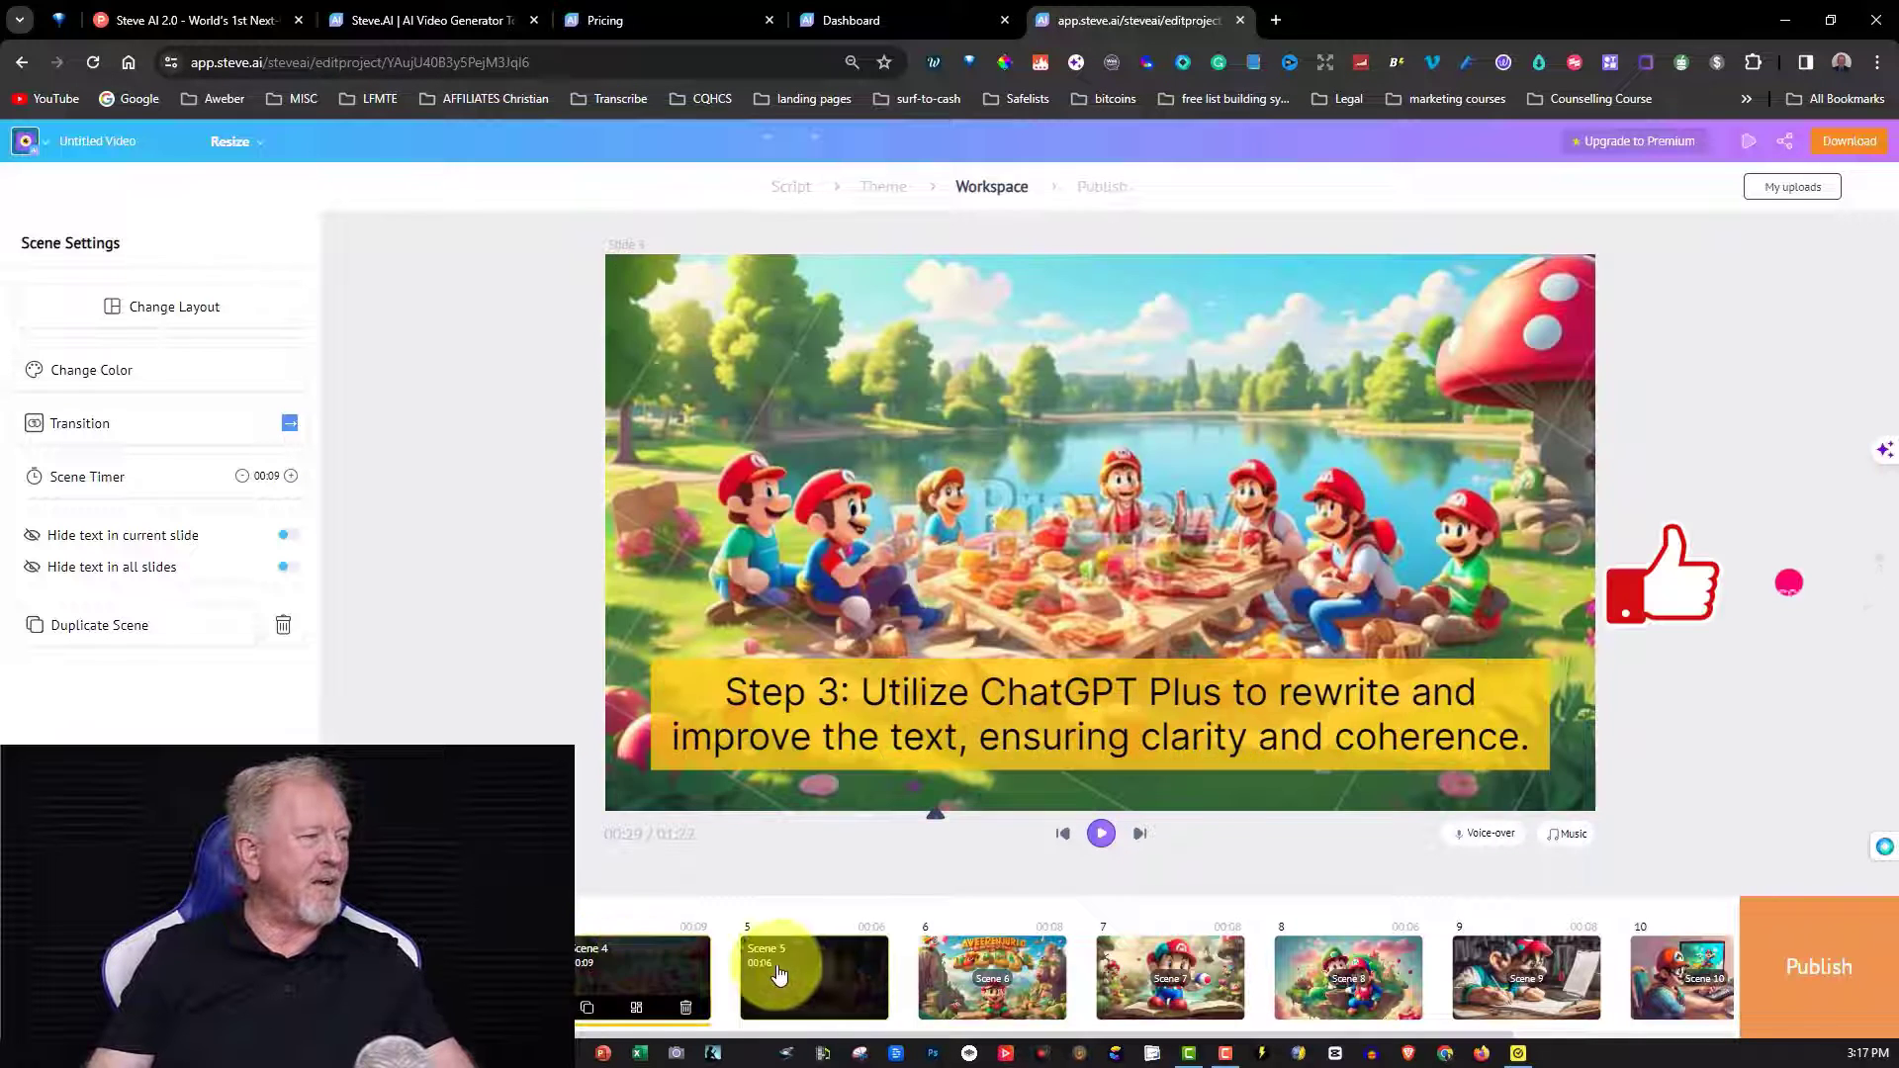
pyautogui.click(787, 969)
pyautogui.click(1017, 979)
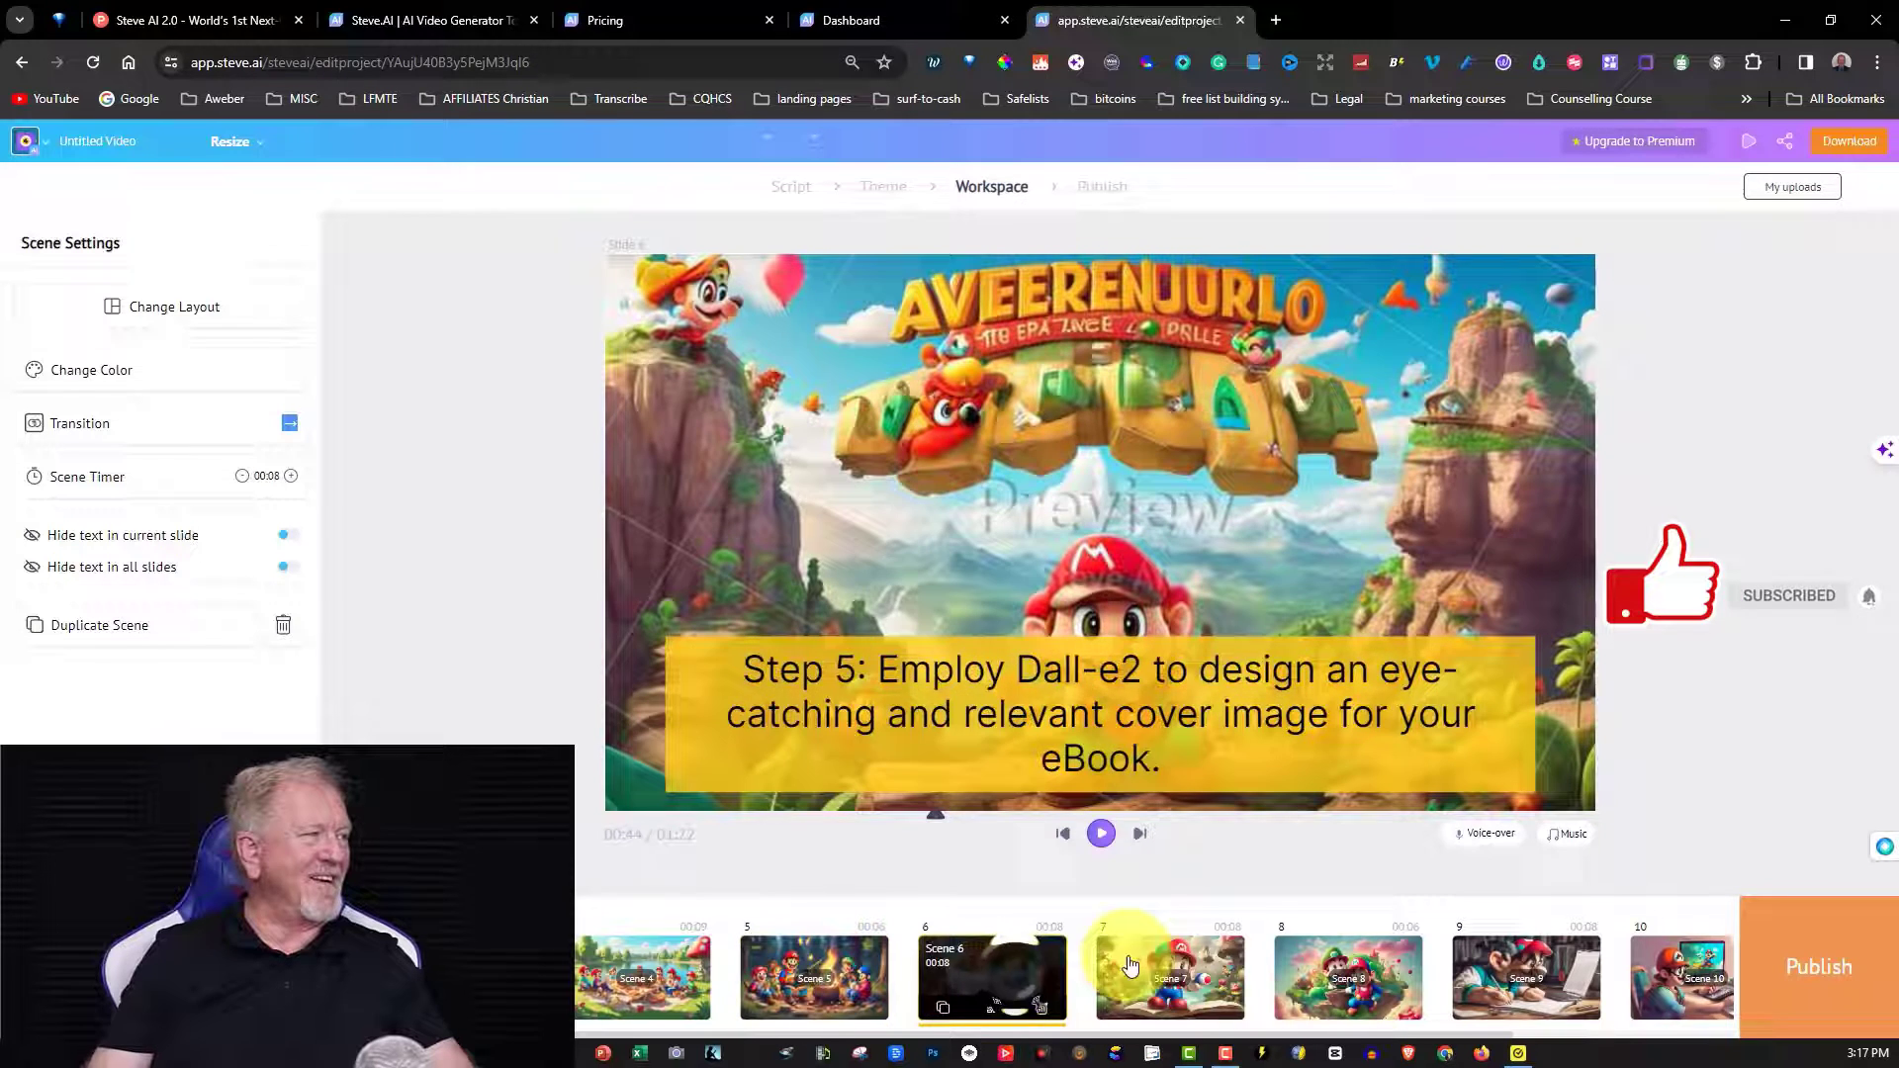
pyautogui.click(1158, 965)
pyautogui.click(1375, 954)
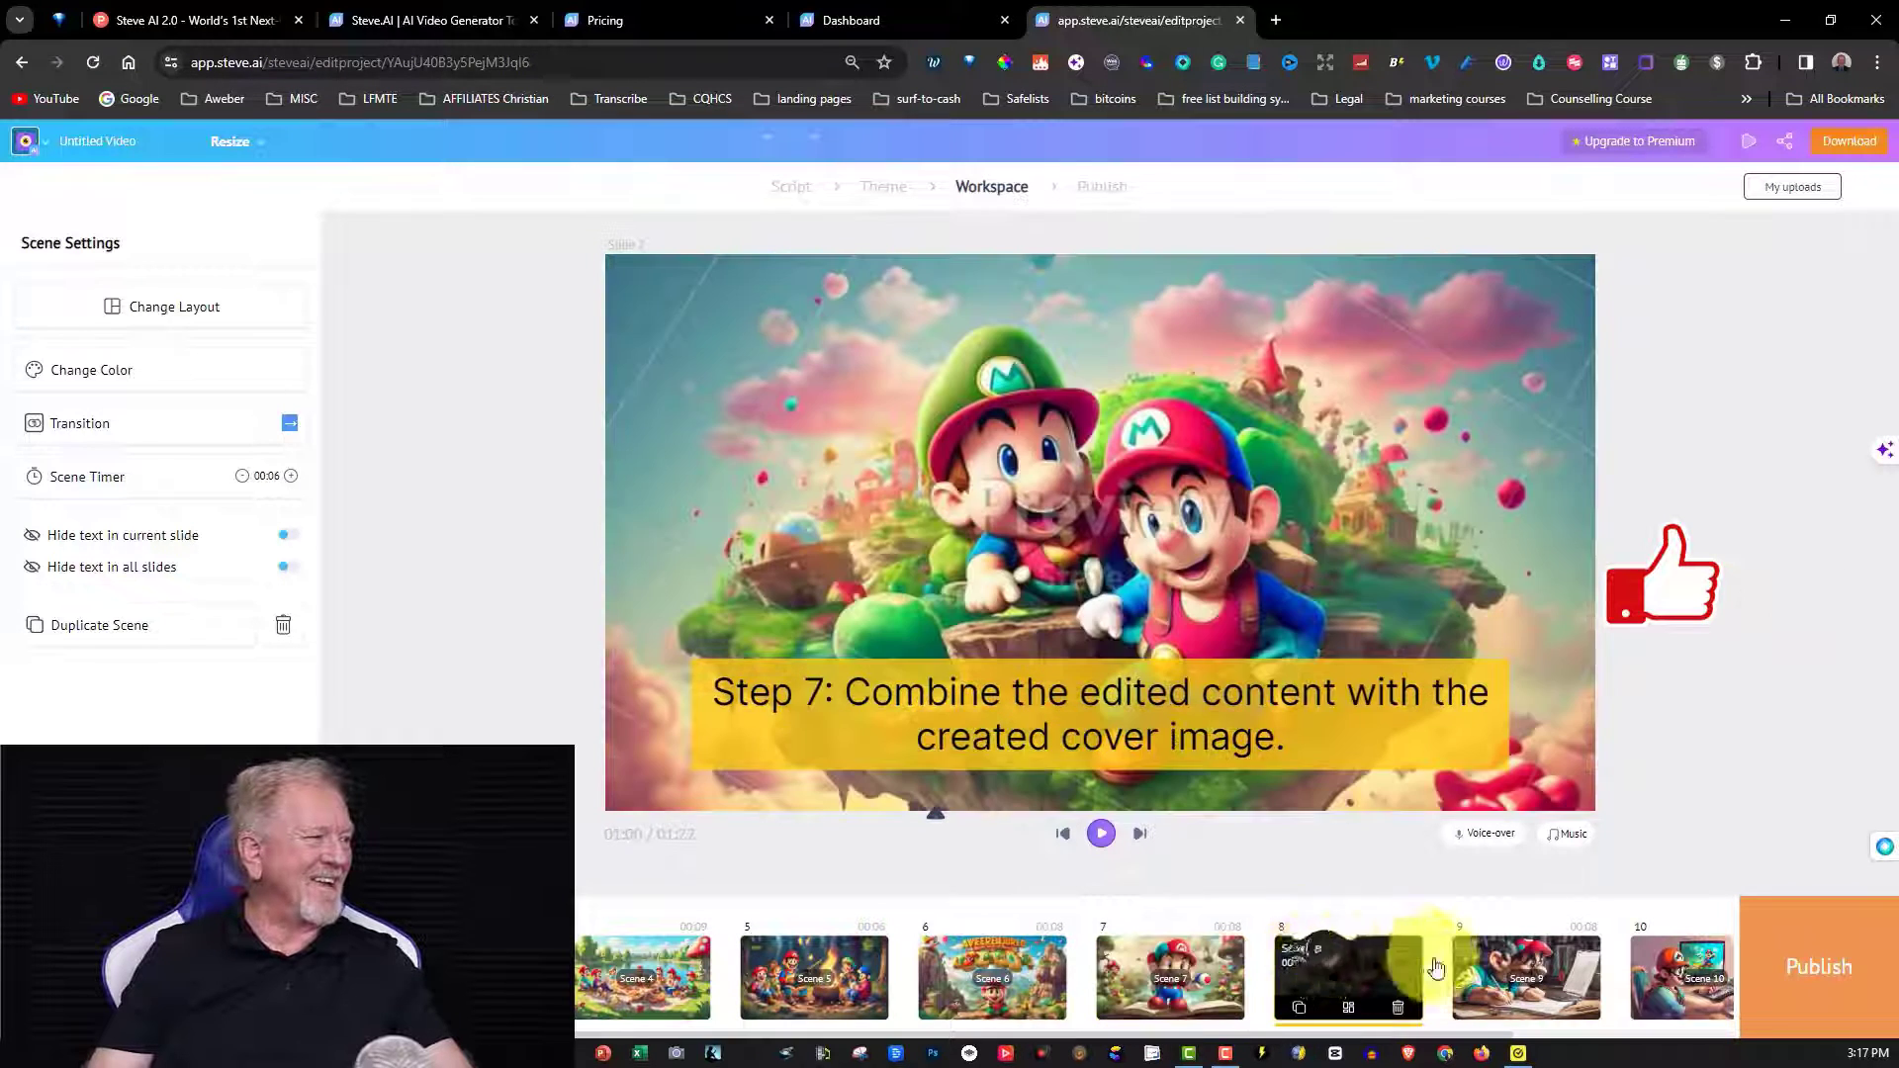
pyautogui.click(1489, 965)
pyautogui.click(1669, 977)
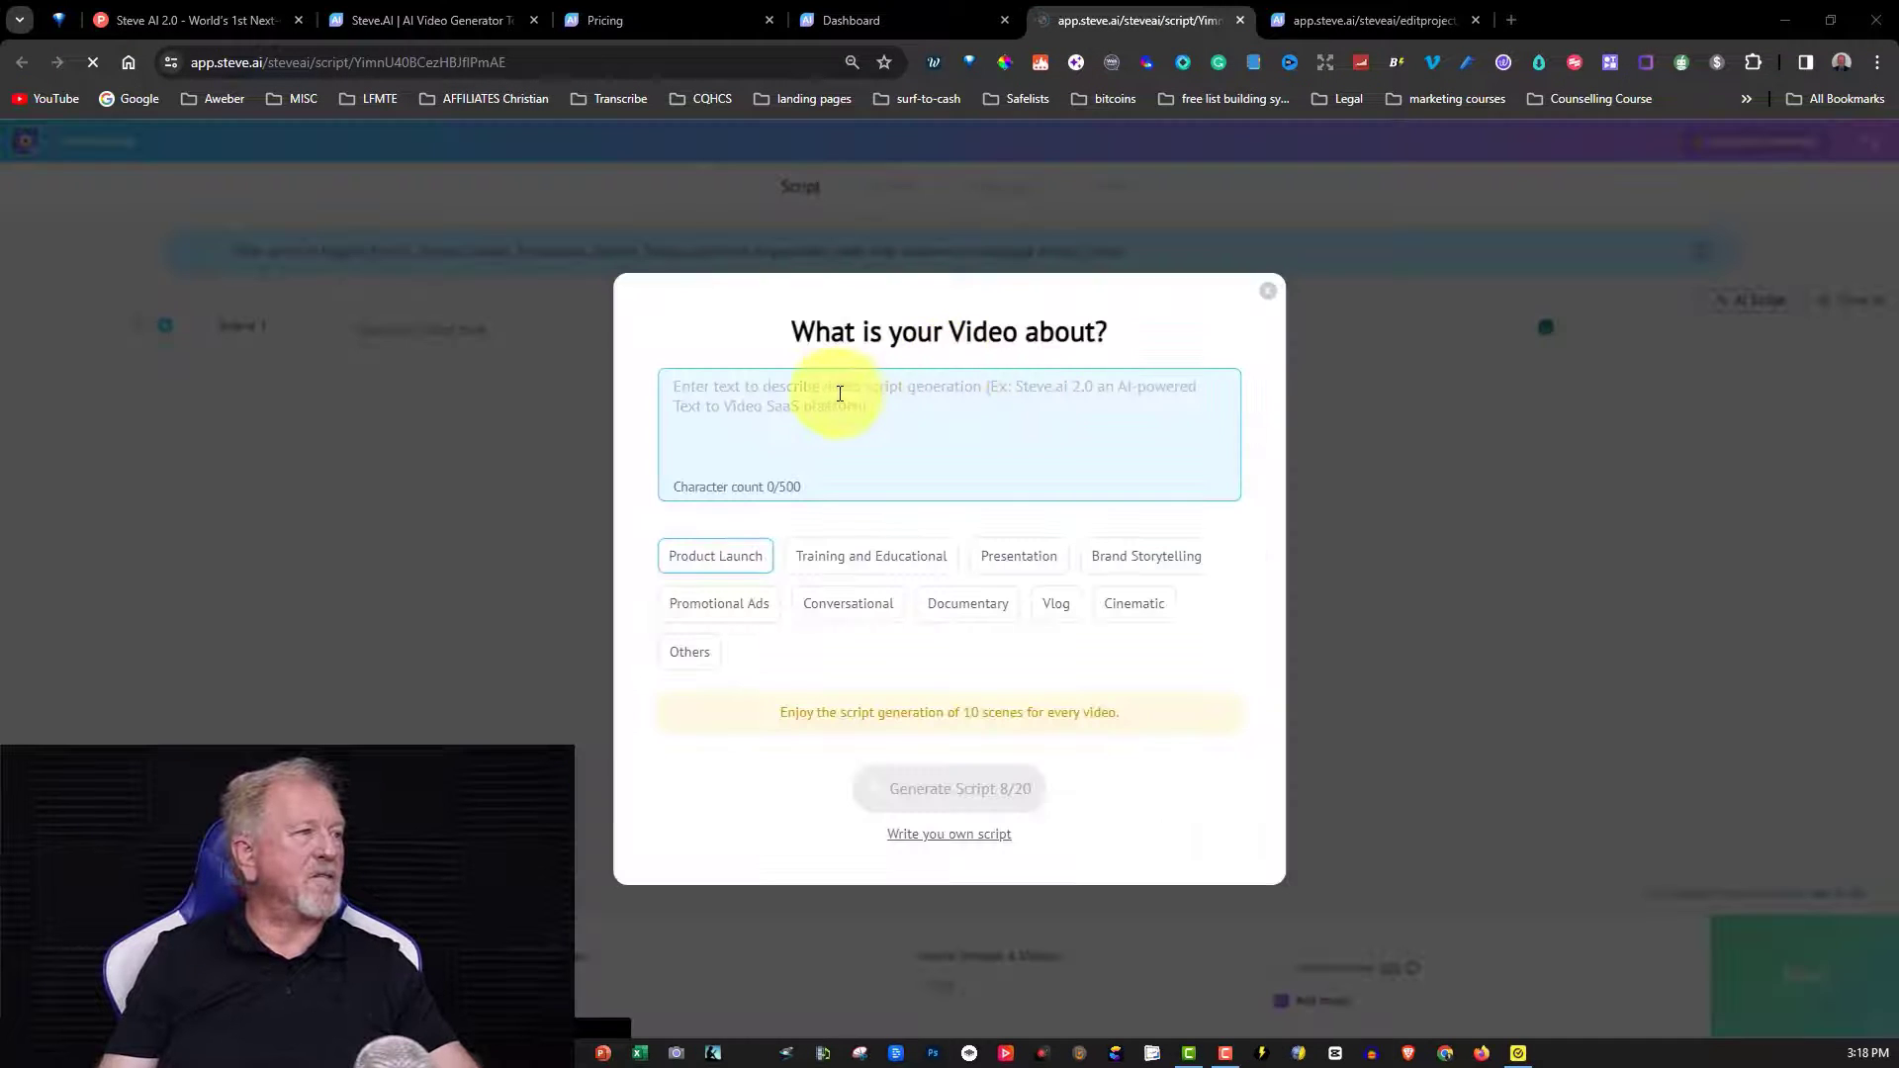
# Paste the same PLR eBook prompt and generate a Training and Educational script for the second video.
pyautogui.click(832, 391)
pyautogui.write('Write a about how-to edit a PLR eBook using AI tools like ChatGPT plus to edit and rearrange the content, and Dall-e2 to create the cover image for the eBook.')
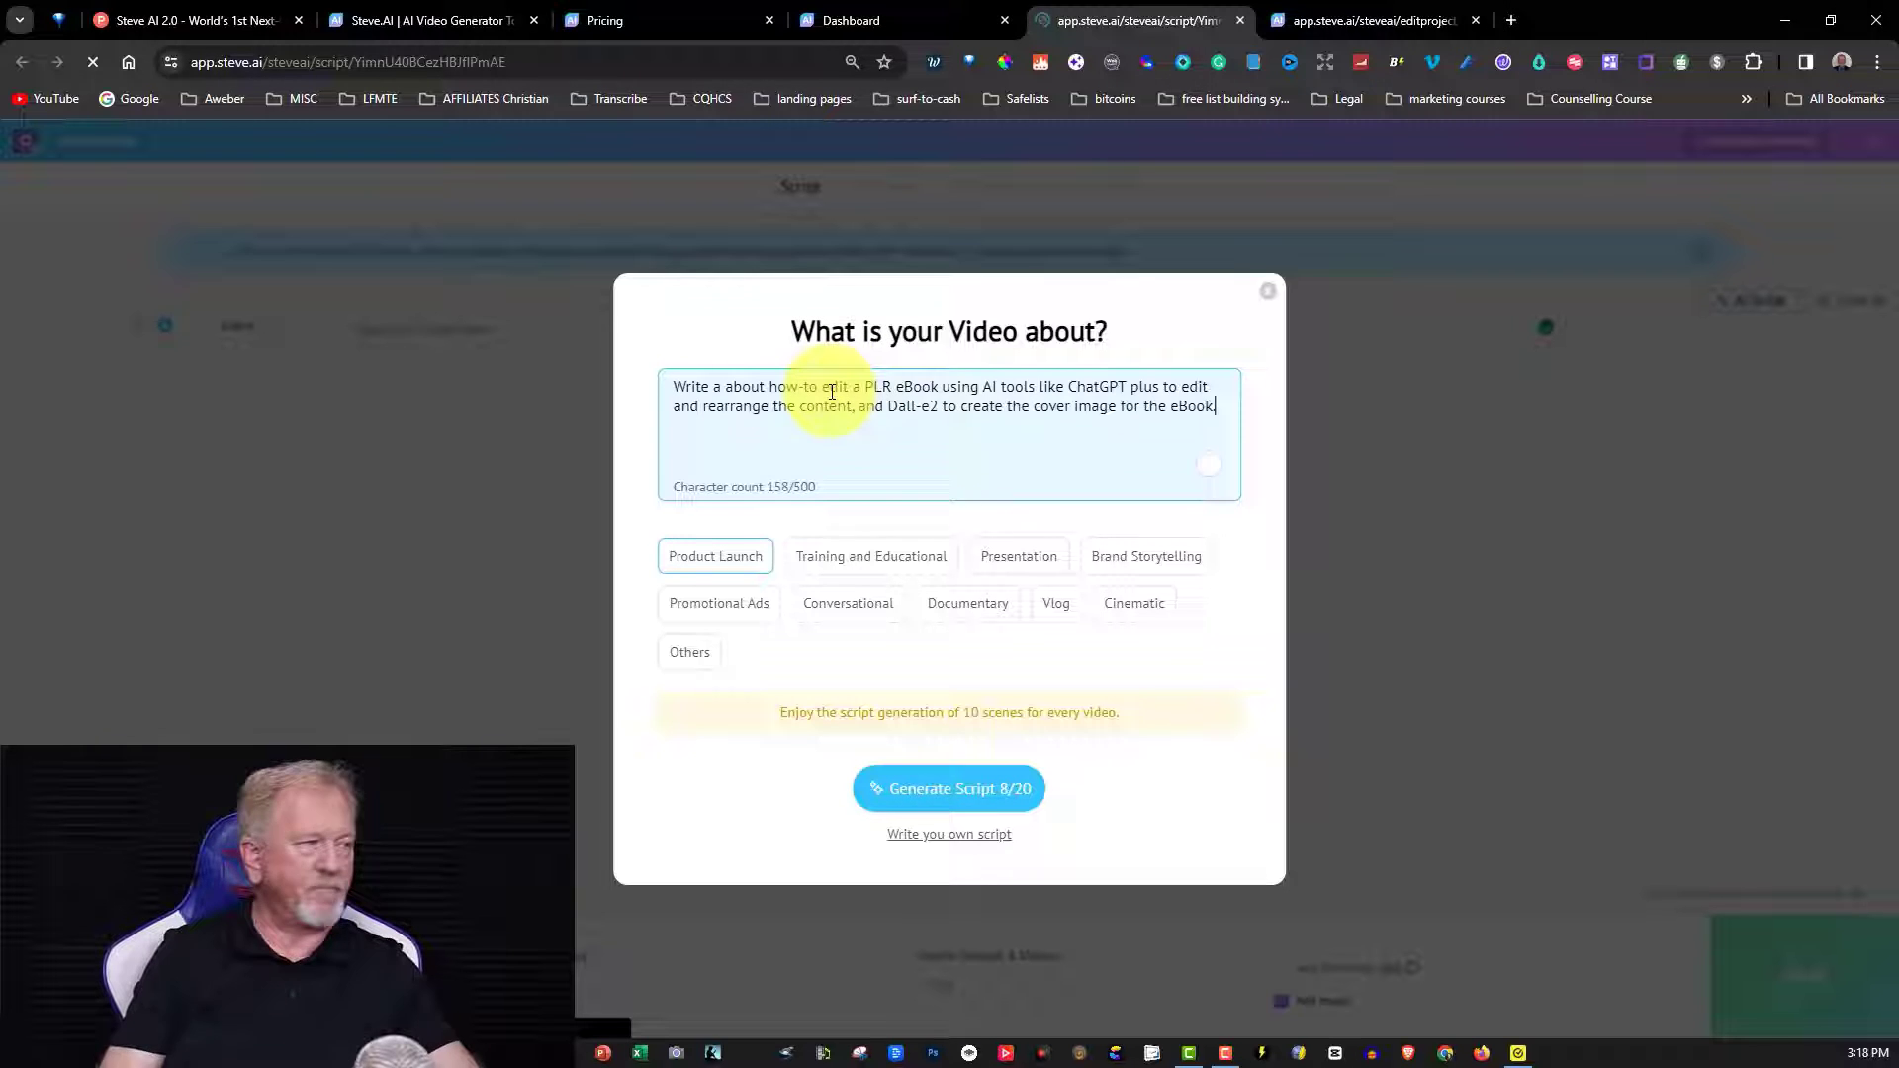
pyautogui.click(906, 560)
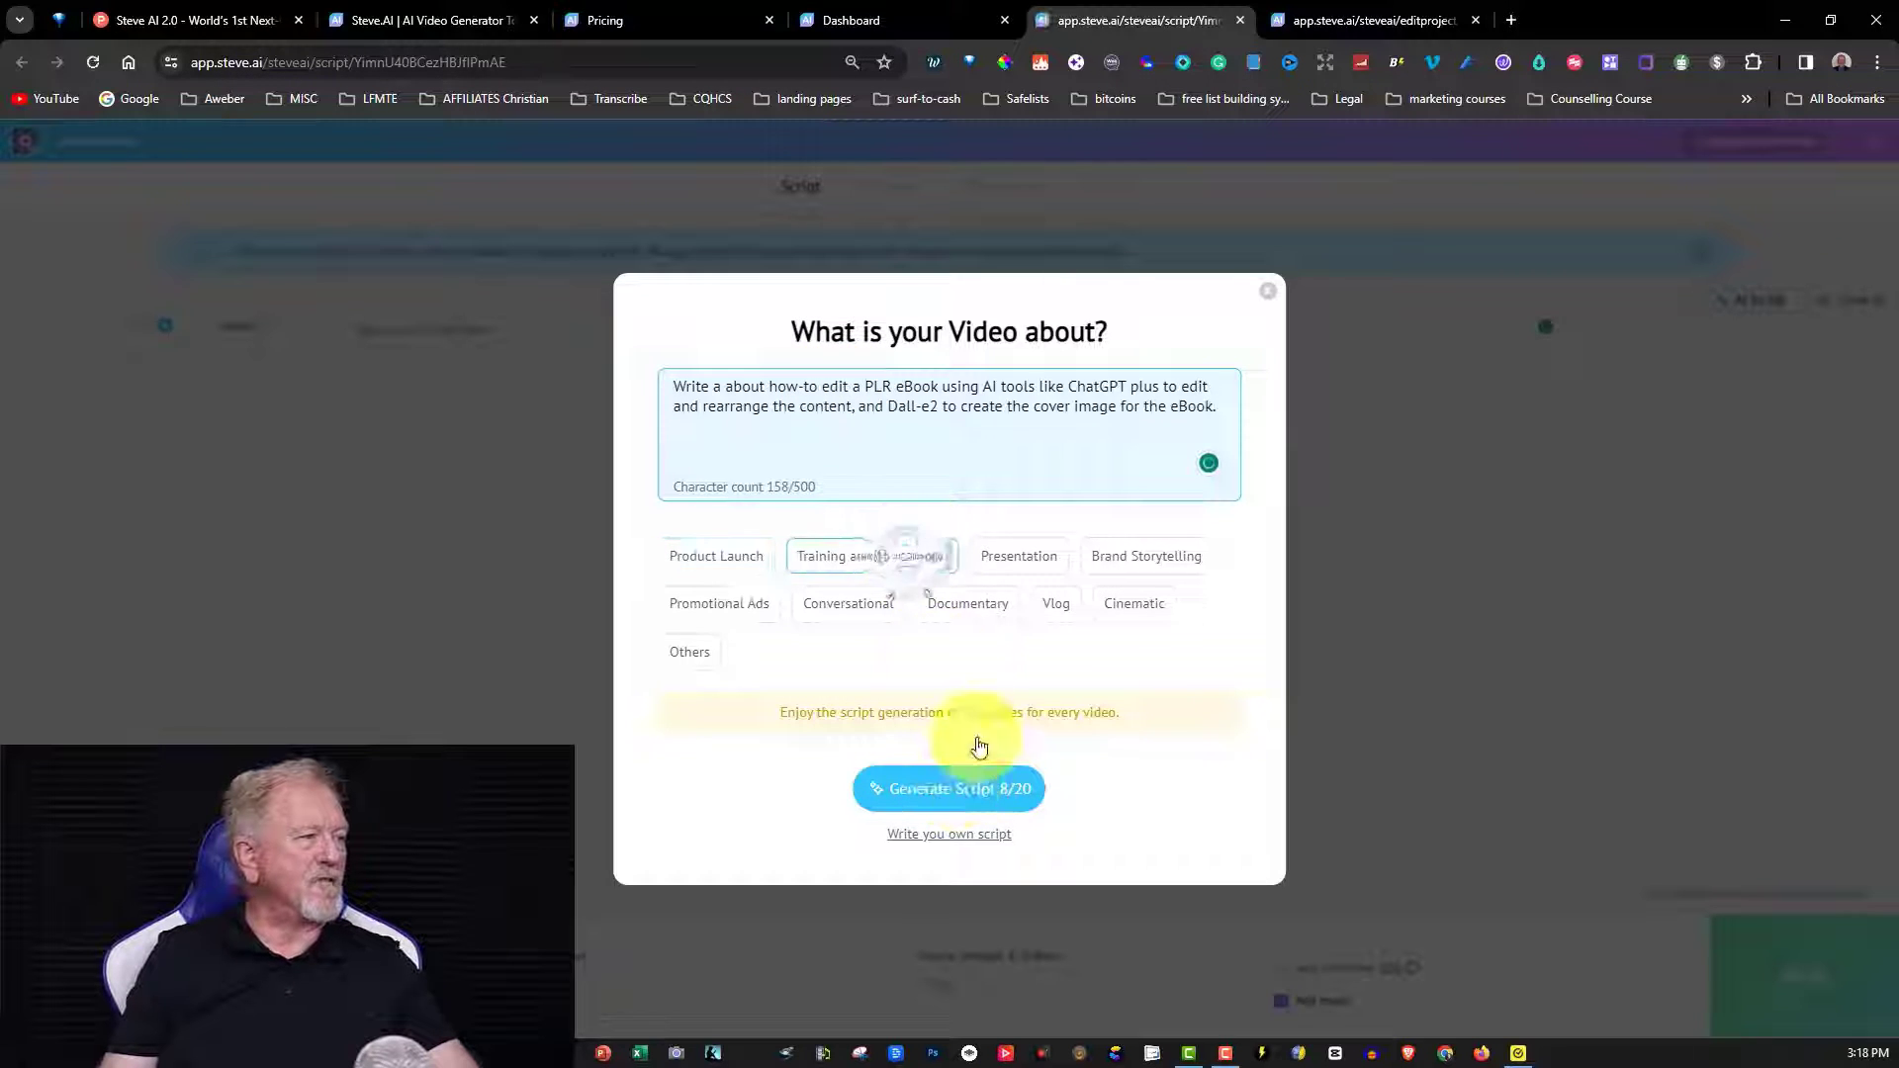
pyautogui.click(943, 791)
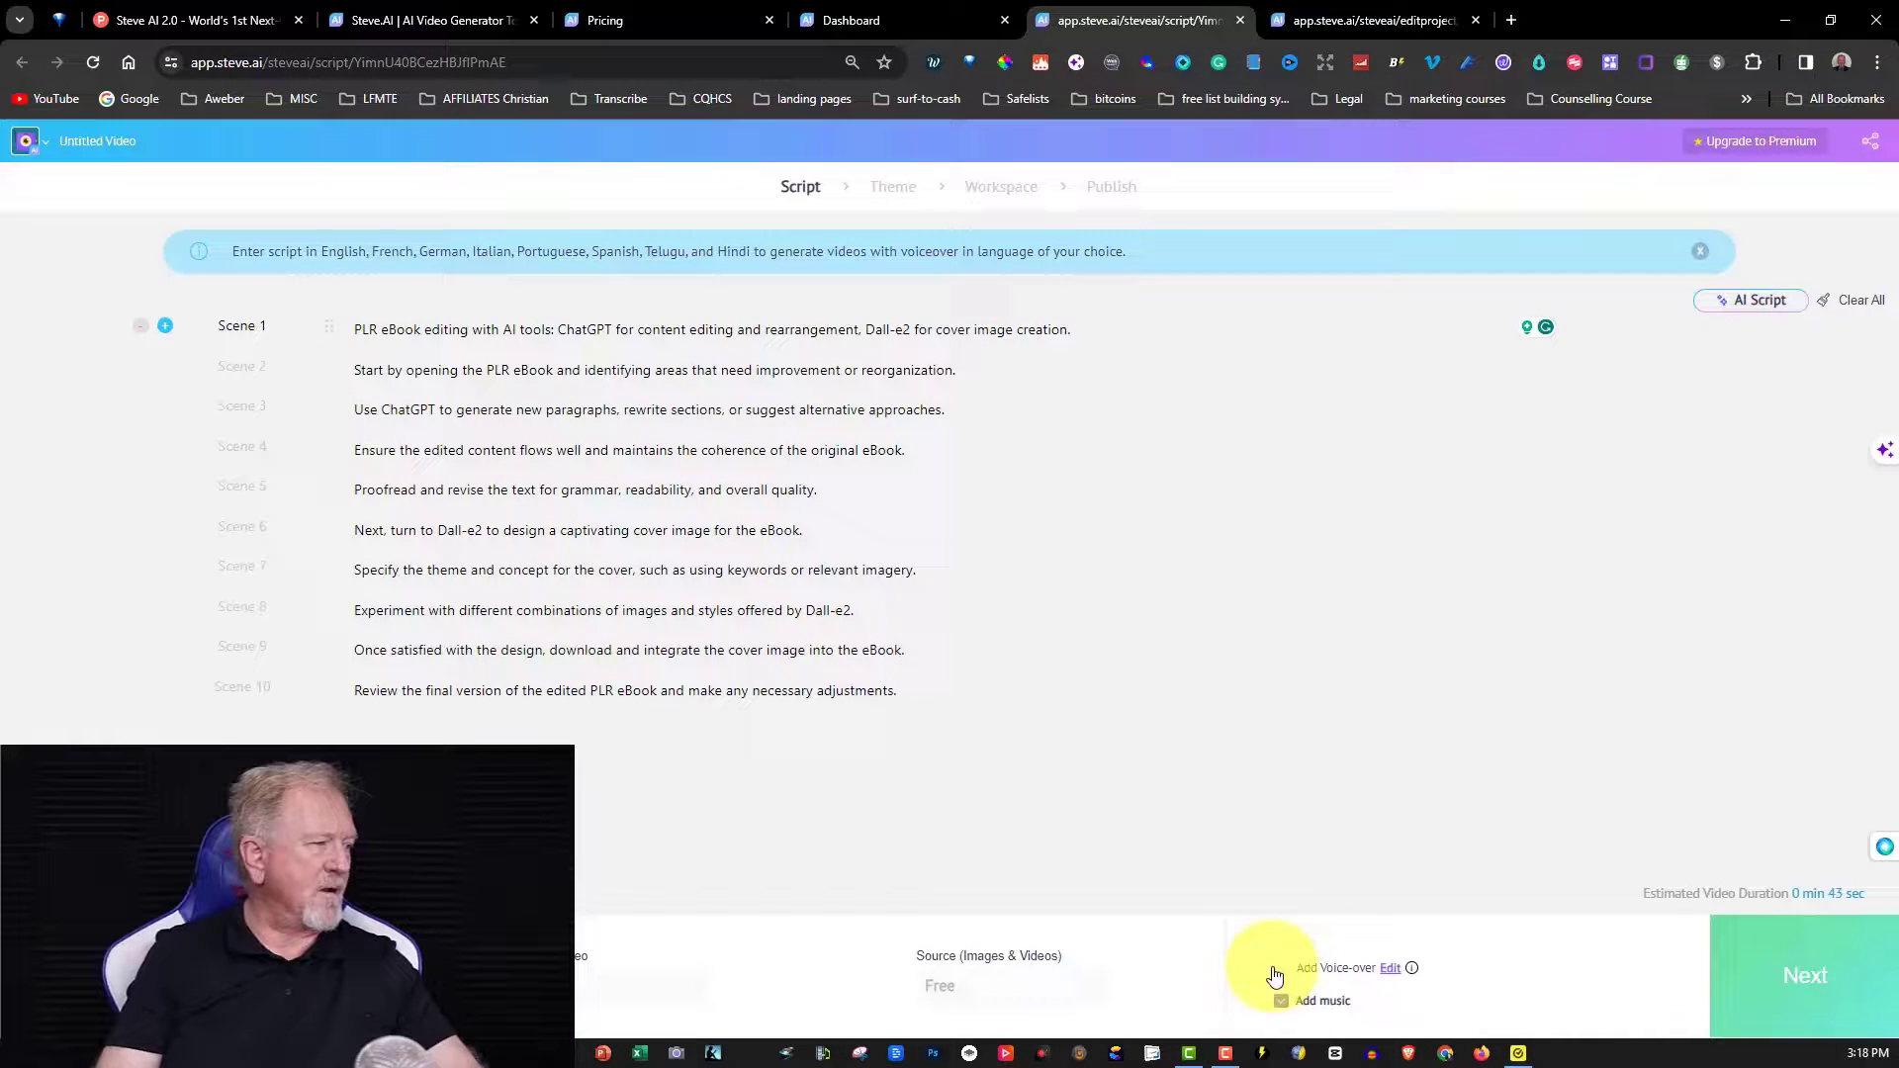
# Add a male-narrator voice-over to the second script and generate the narration.
pyautogui.click(1286, 970)
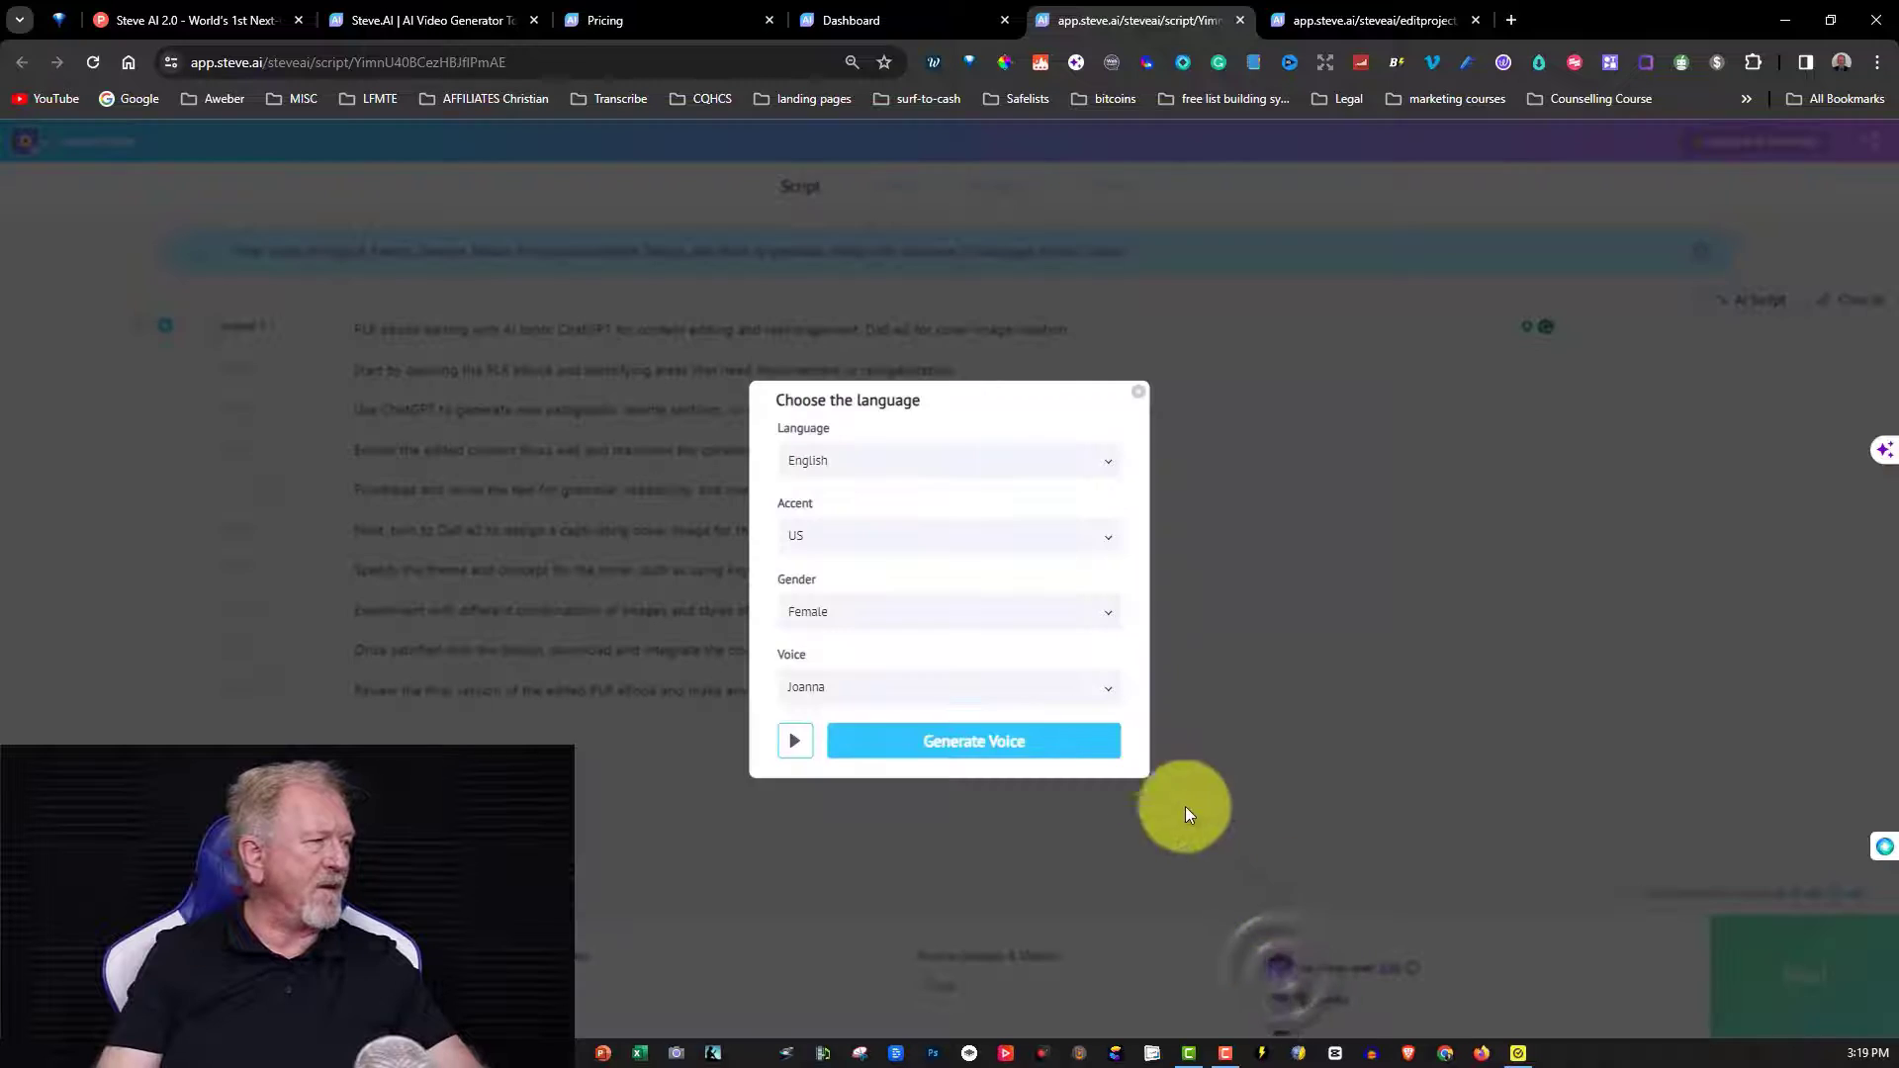
pyautogui.click(1115, 621)
pyautogui.click(1111, 655)
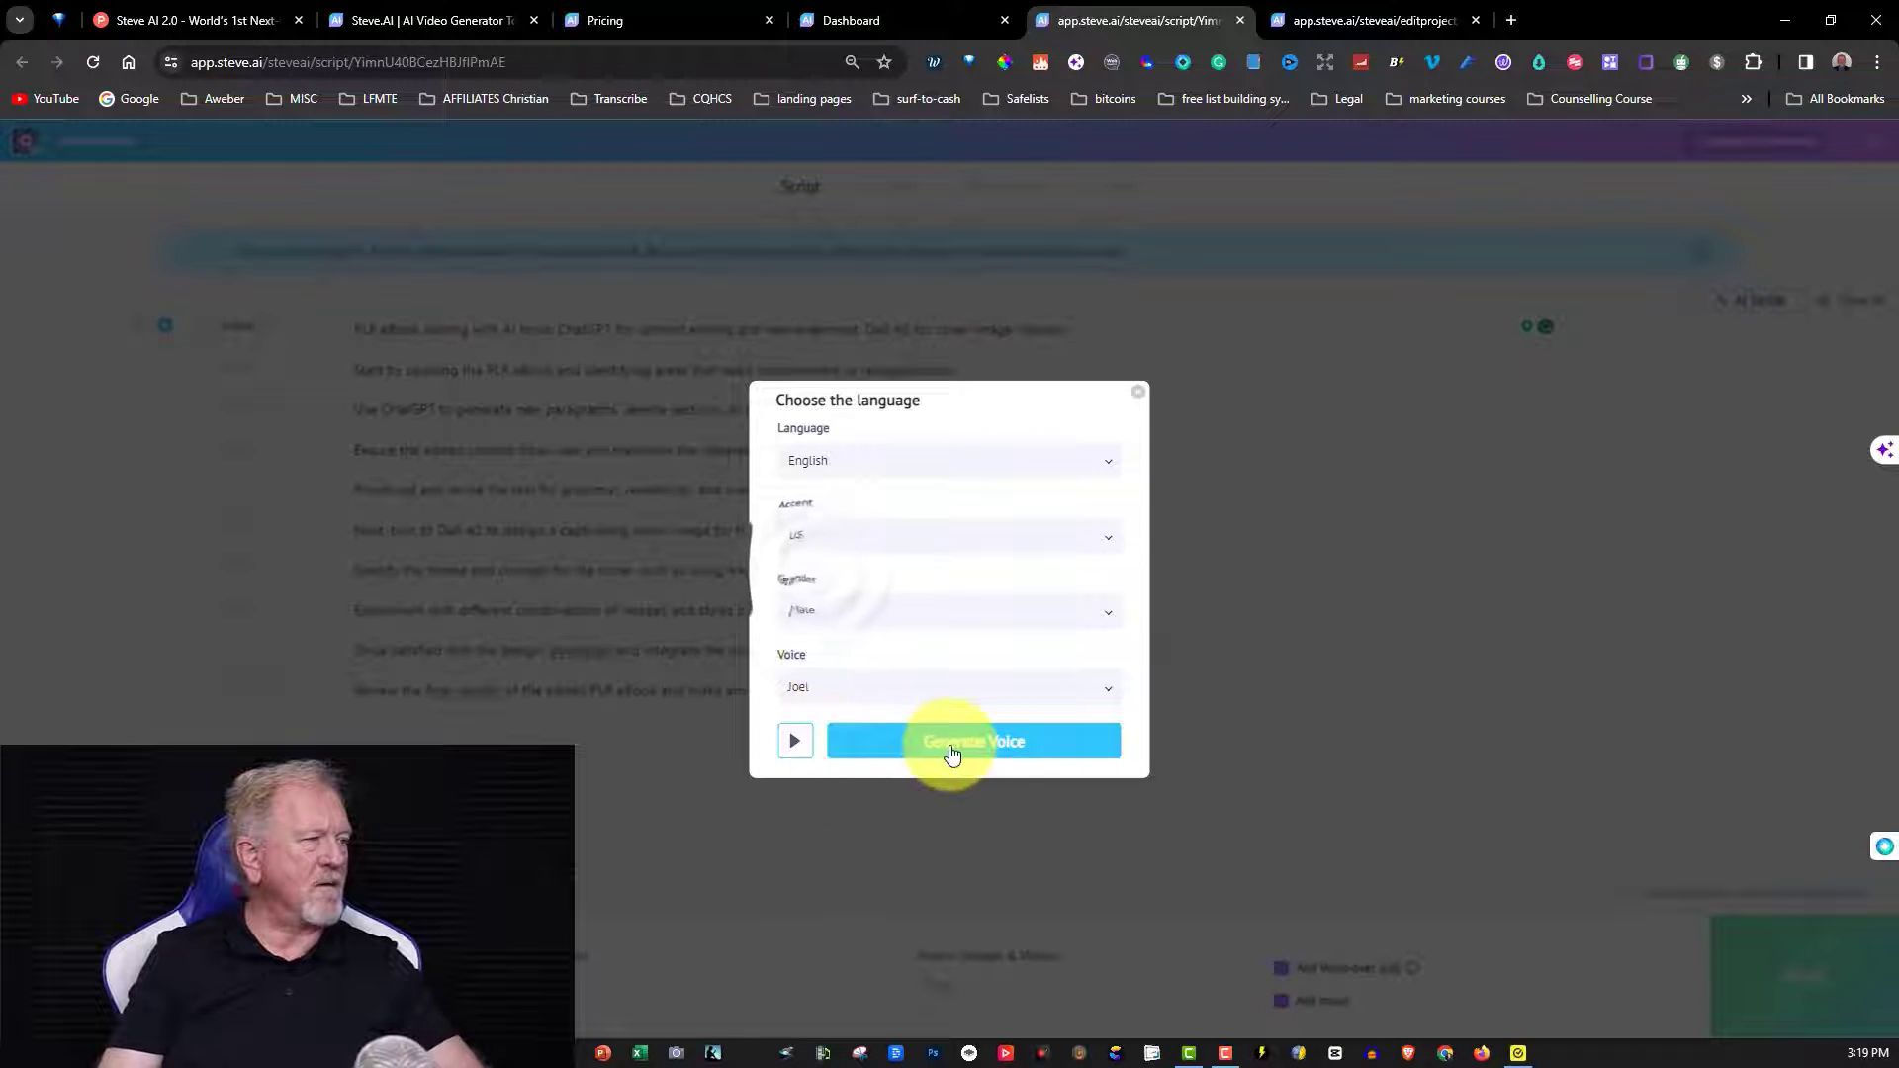
pyautogui.click(1005, 744)
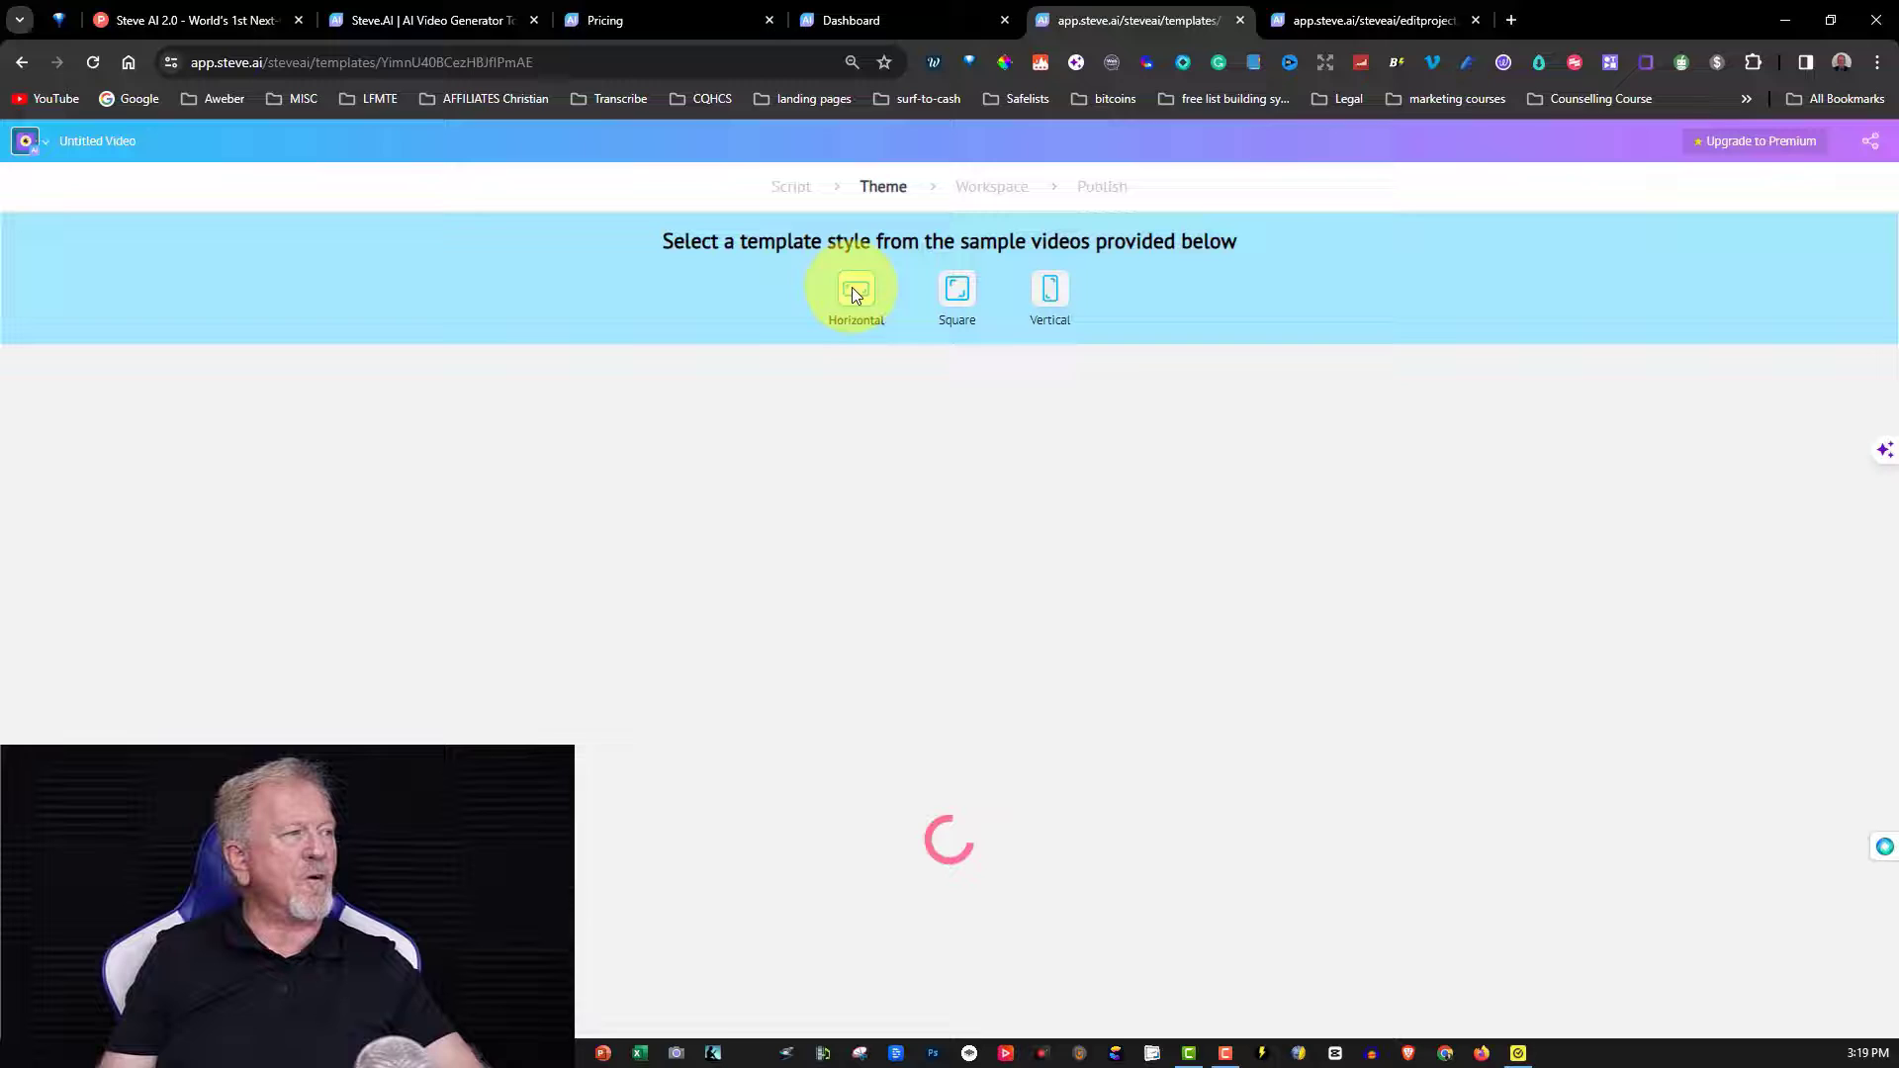
# Choose the Horizontal format and generate the video in 90's Game (Cartoon) style.
pyautogui.click(853, 289)
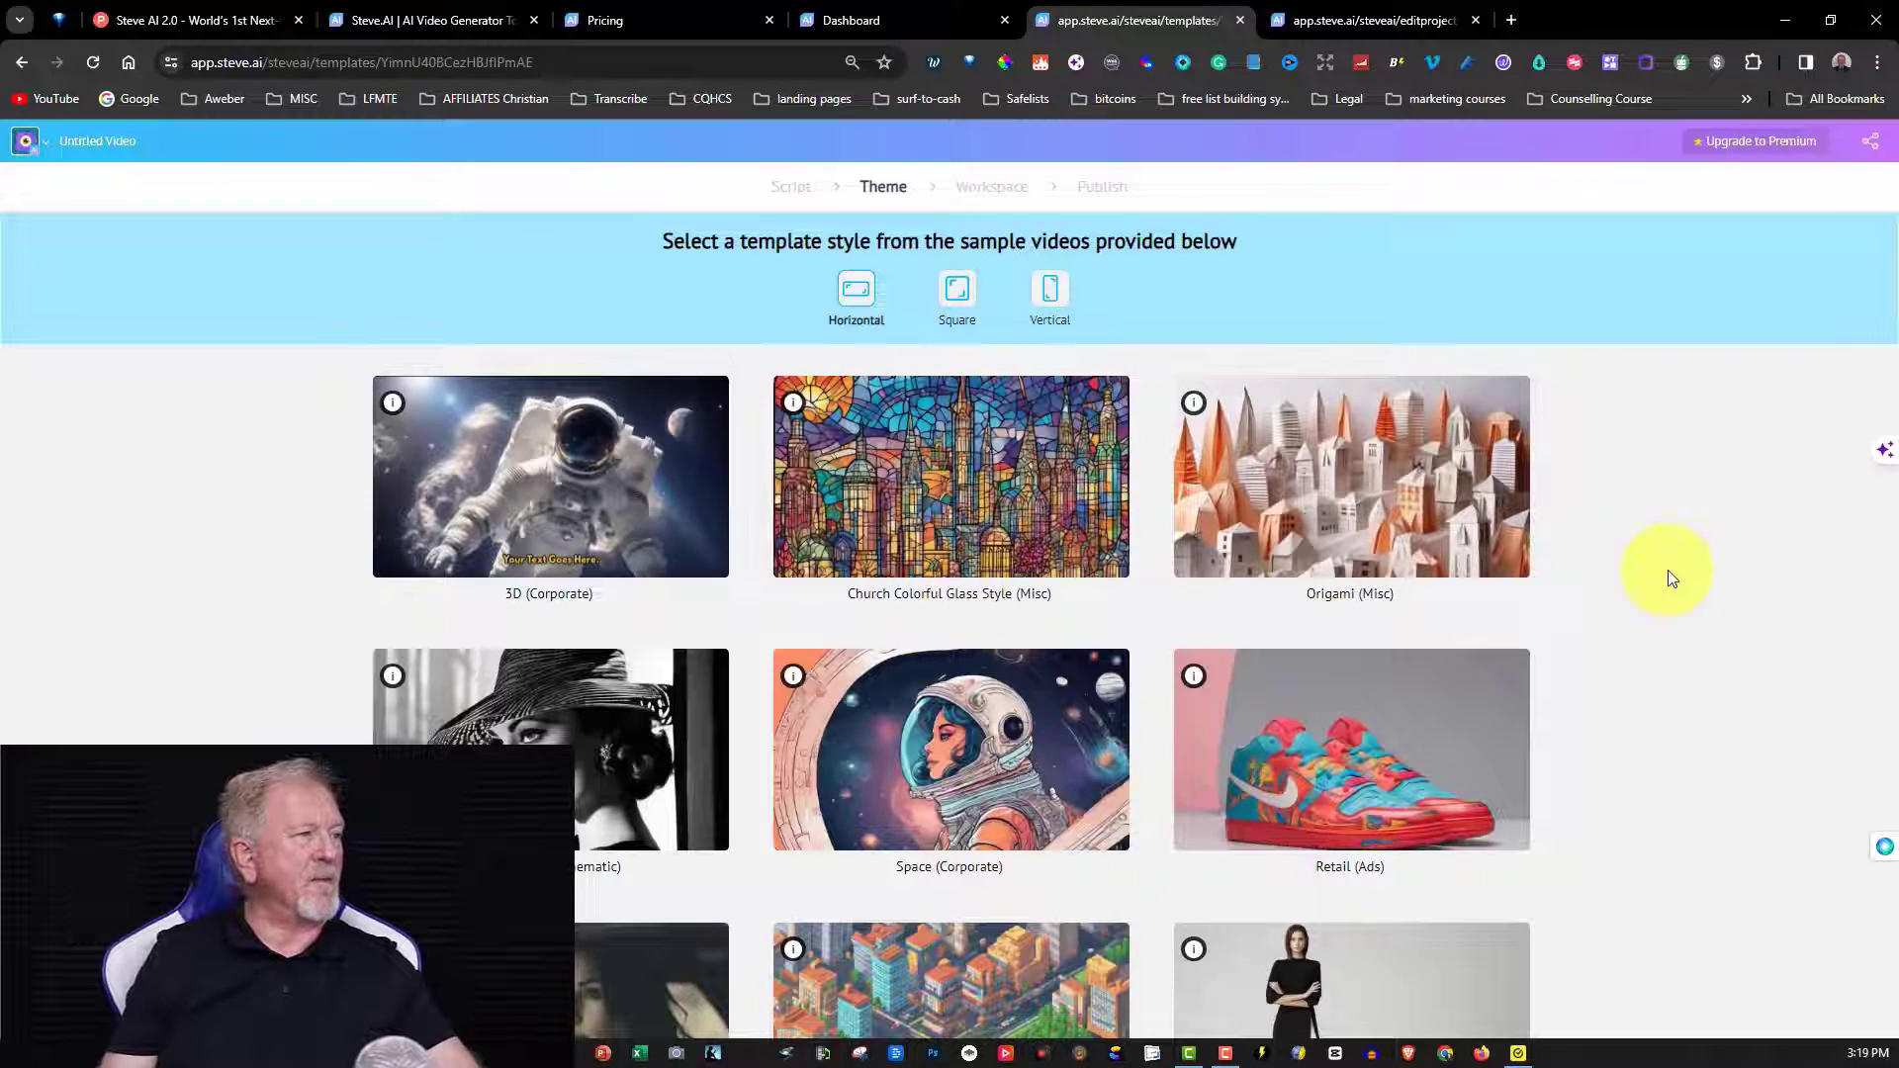
pyautogui.scroll(-13, 1667, 574)
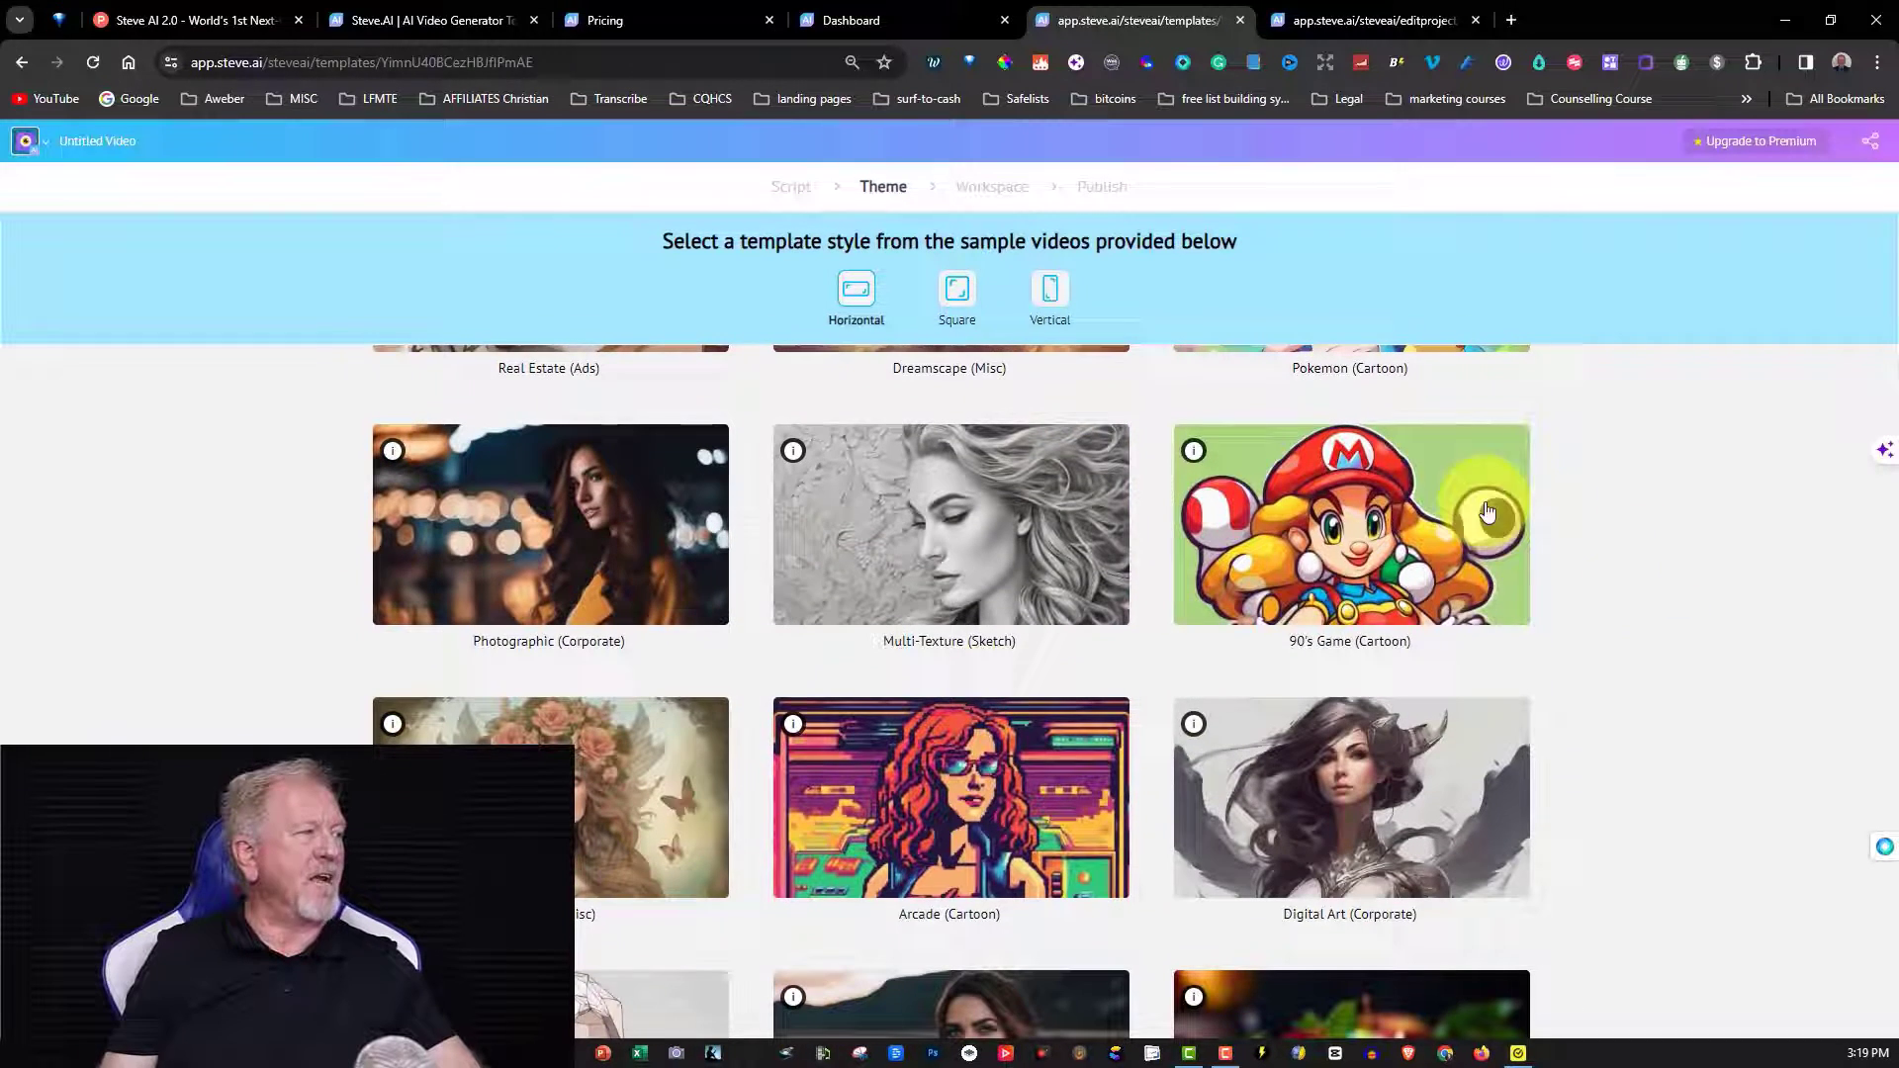
pyautogui.moveTo(1405, 512)
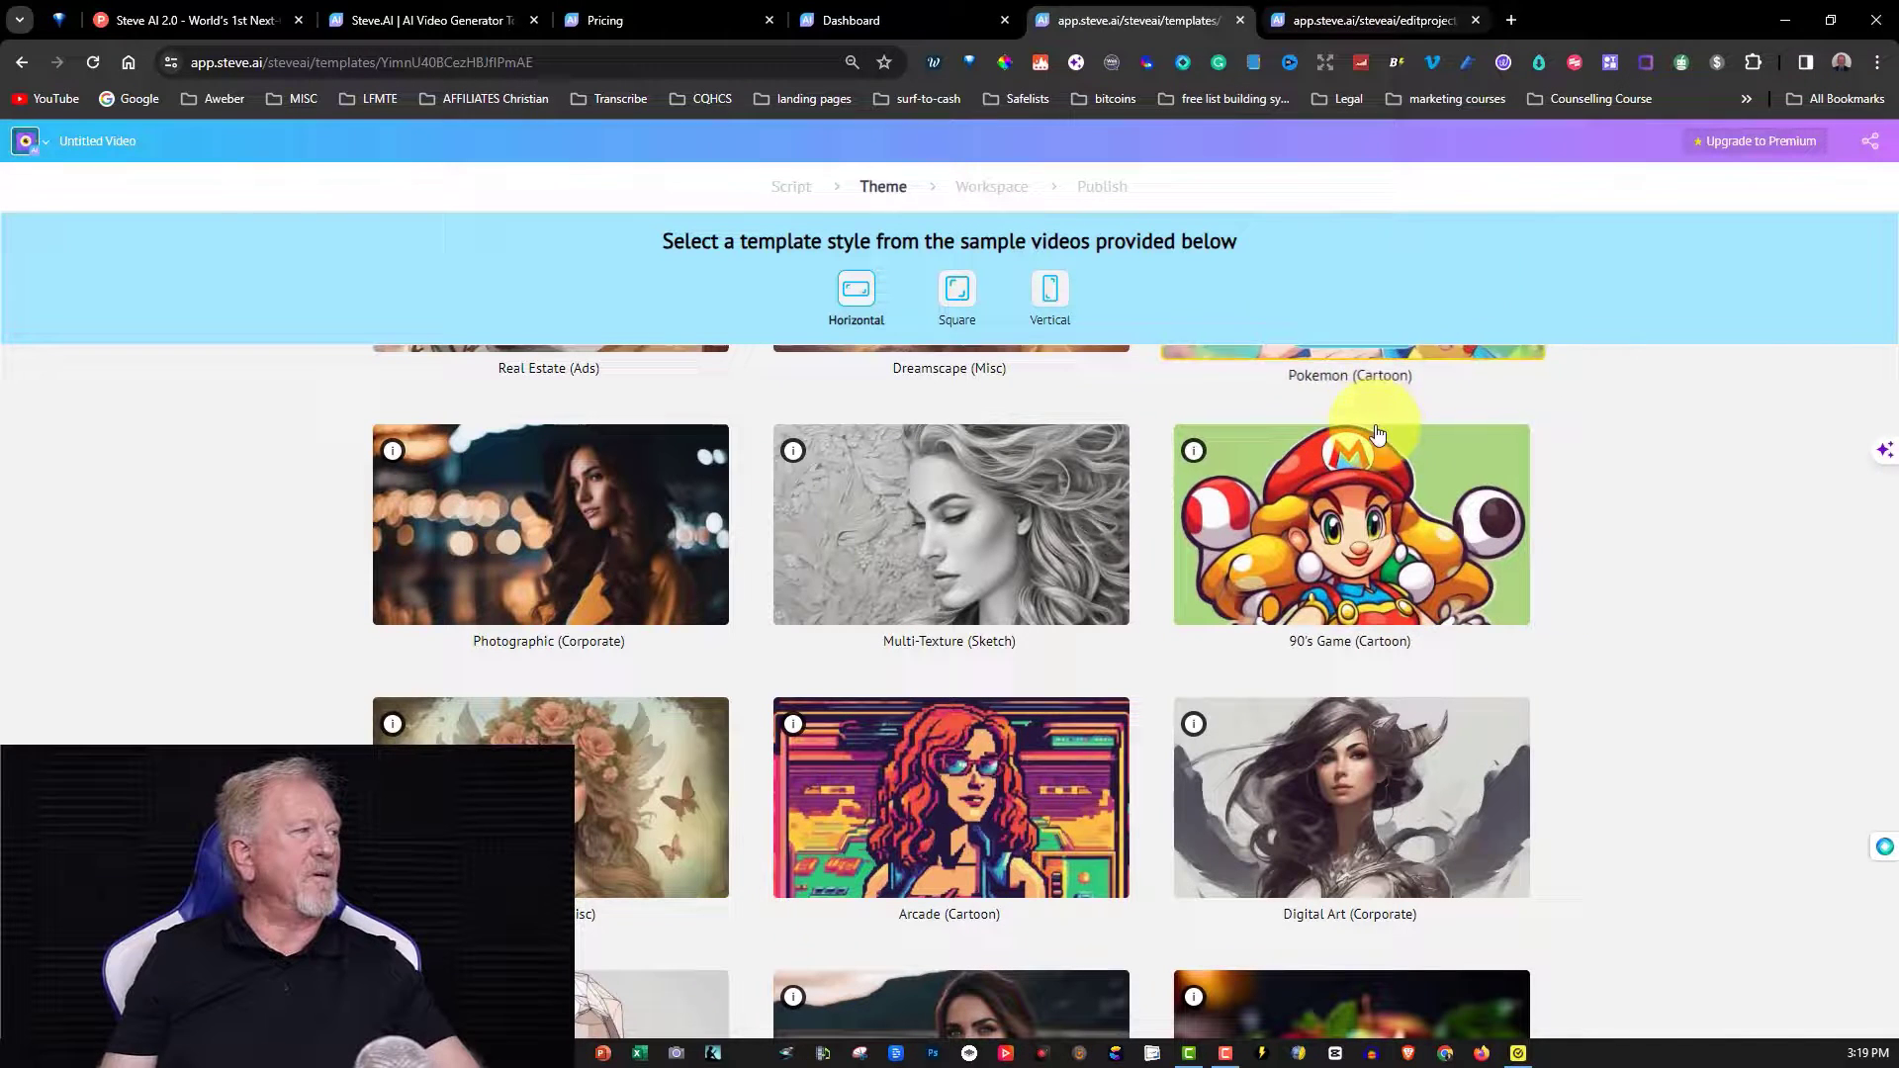
pyautogui.moveTo(1331, 479)
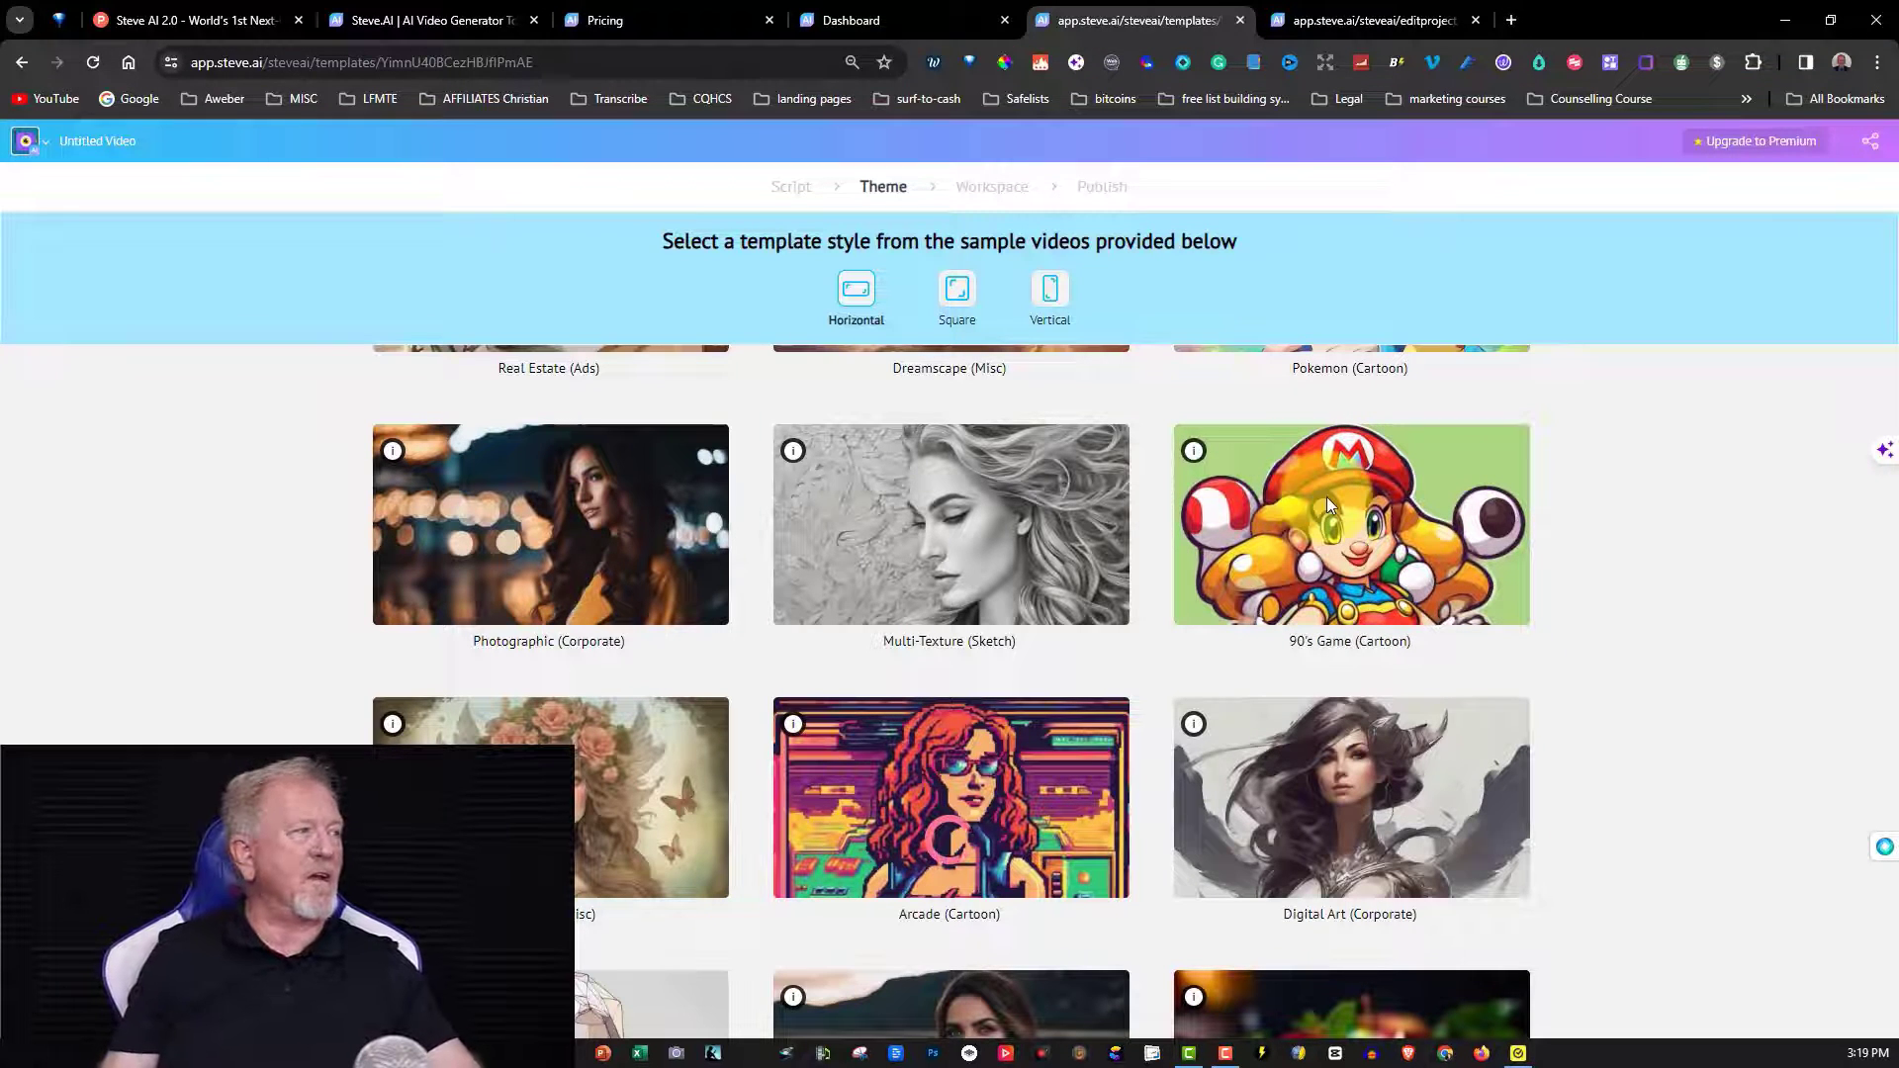
pyautogui.click(1315, 482)
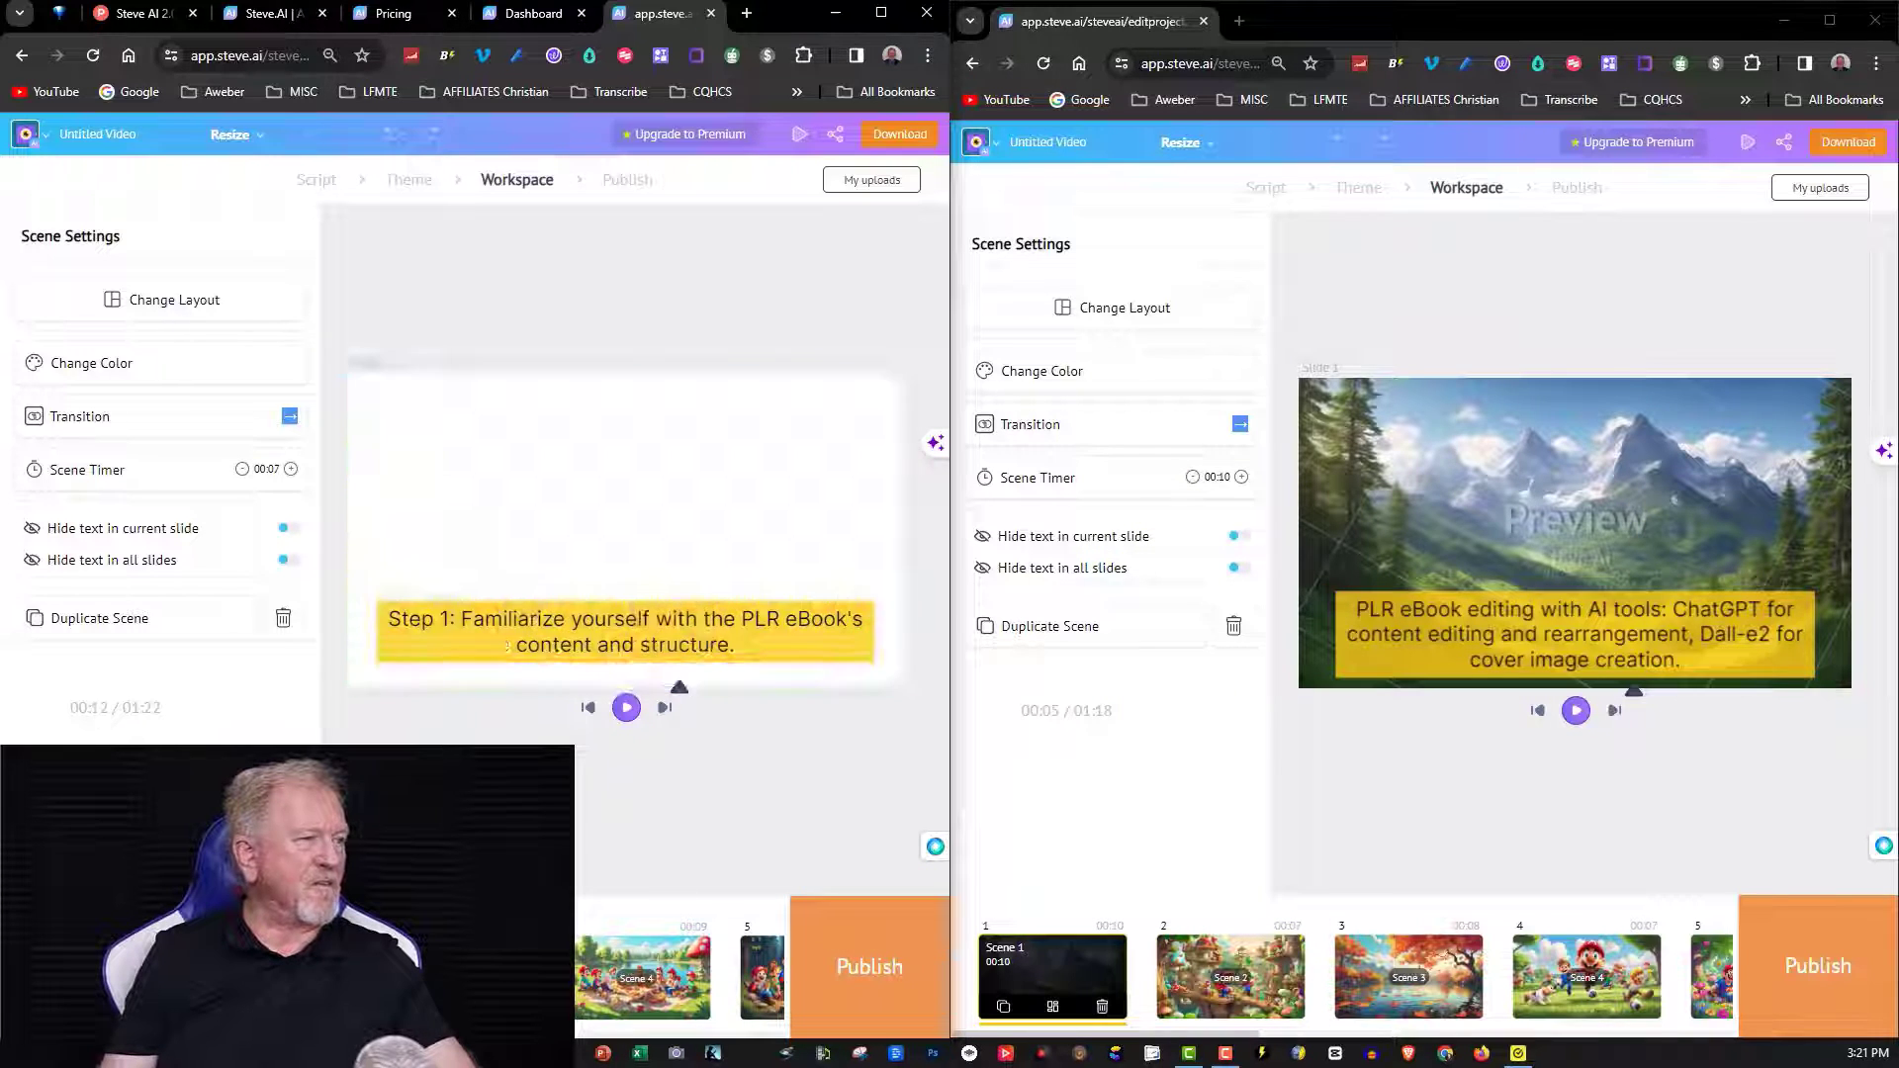
# Compare scenes 2 through 5 across the first and second versions.
pyautogui.click(1237, 992)
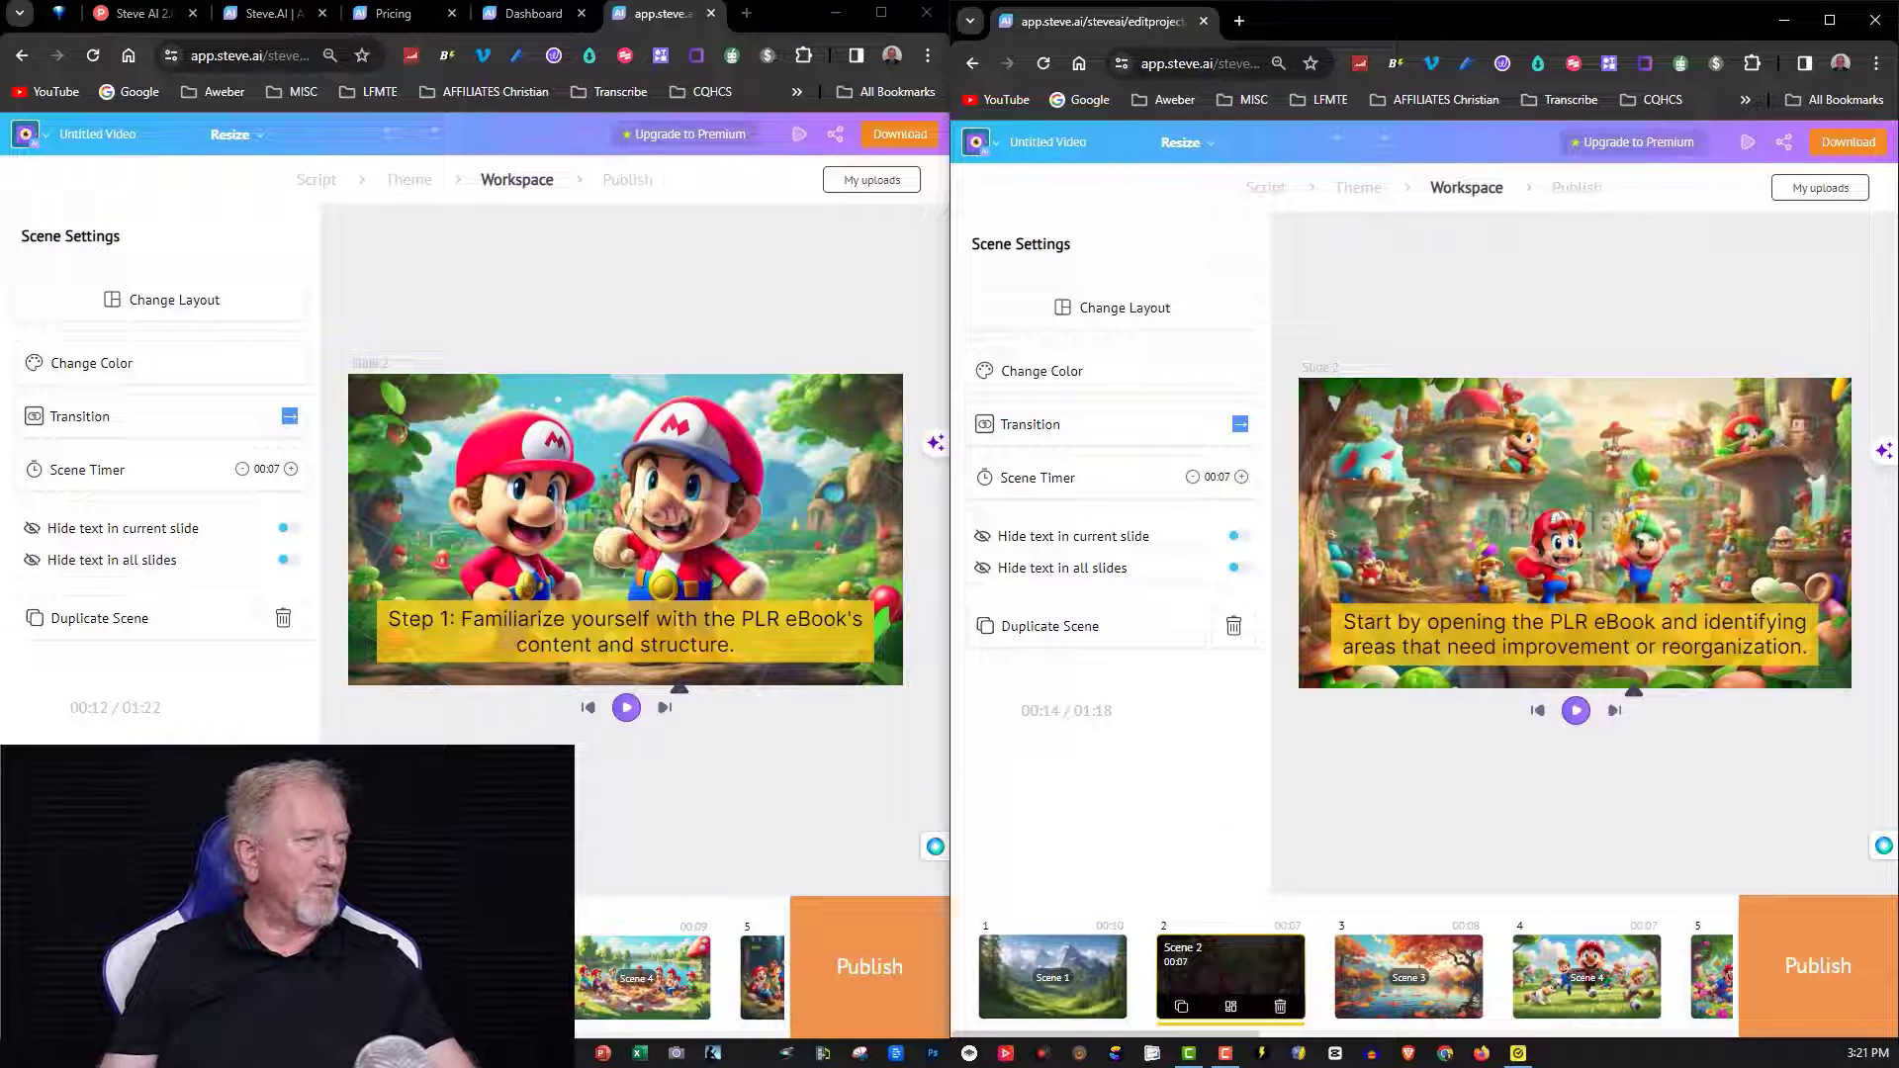
pyautogui.click(1433, 983)
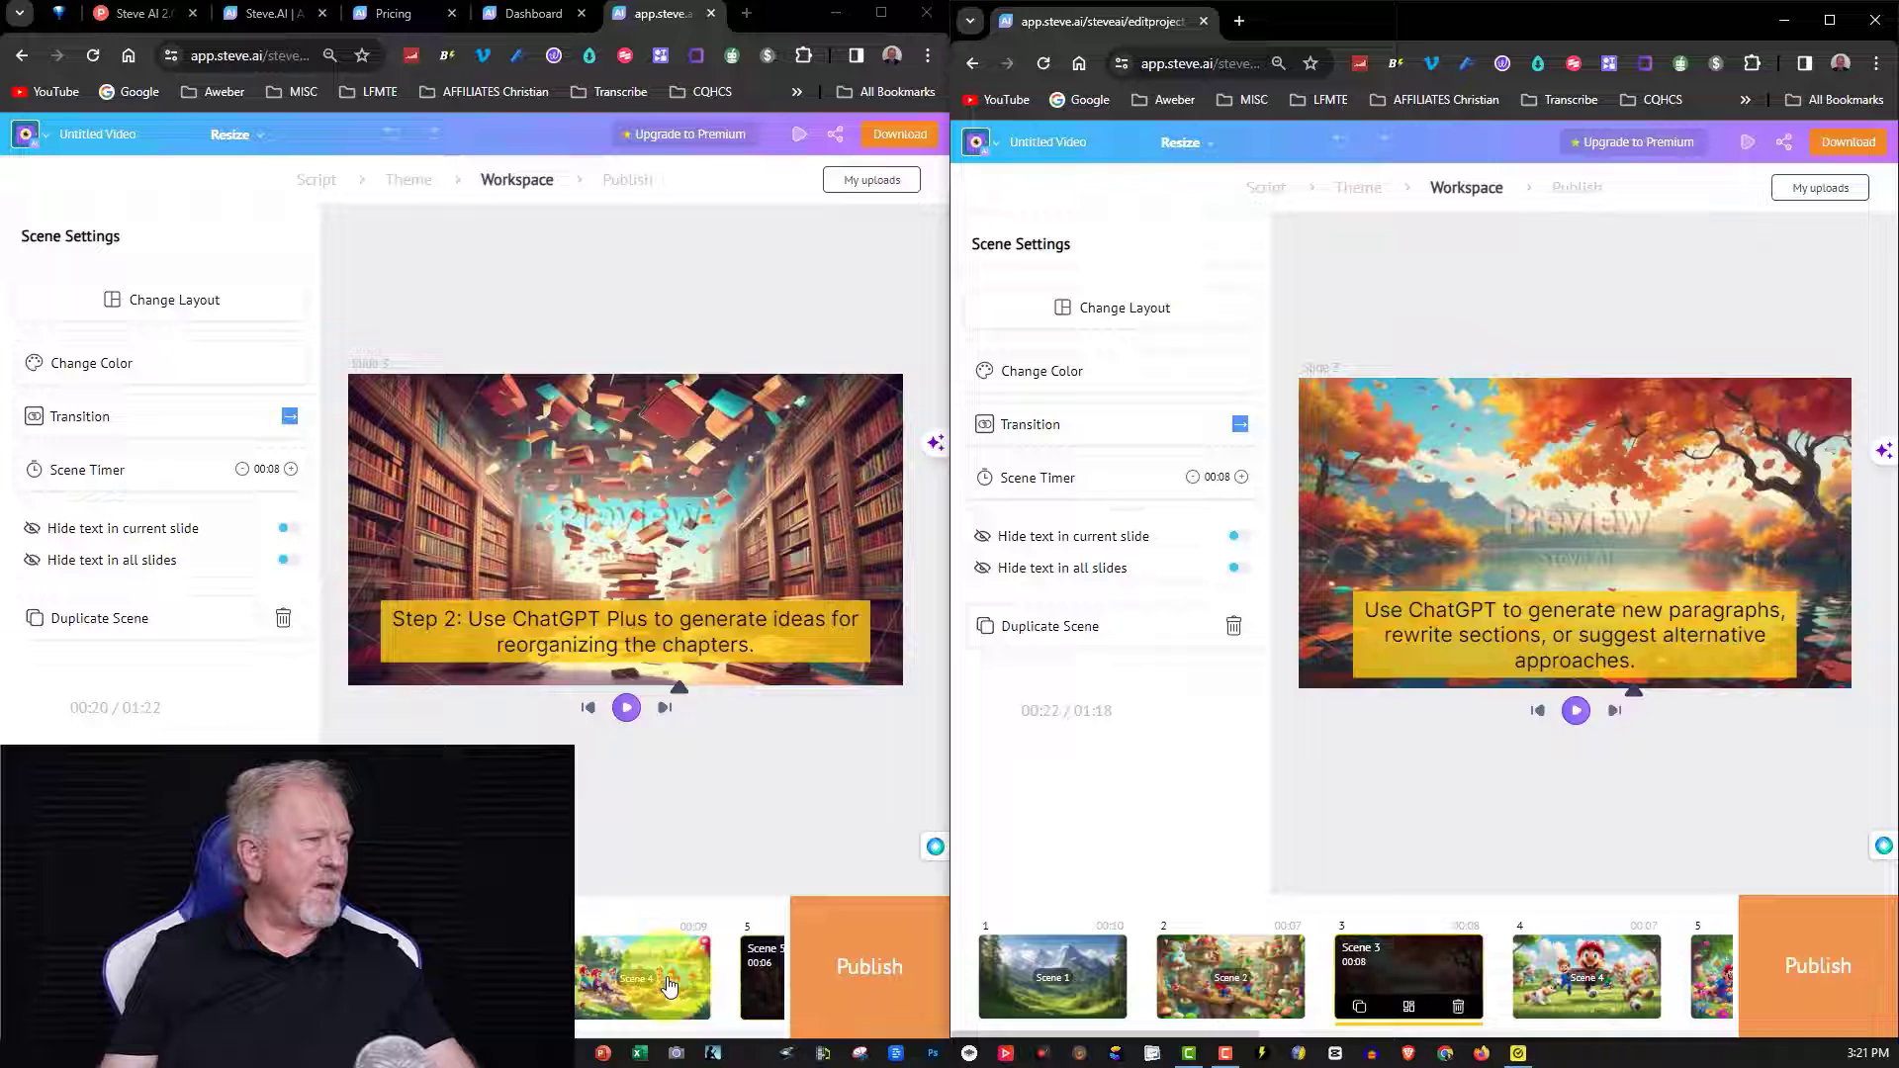
pyautogui.click(668, 985)
pyautogui.click(1587, 977)
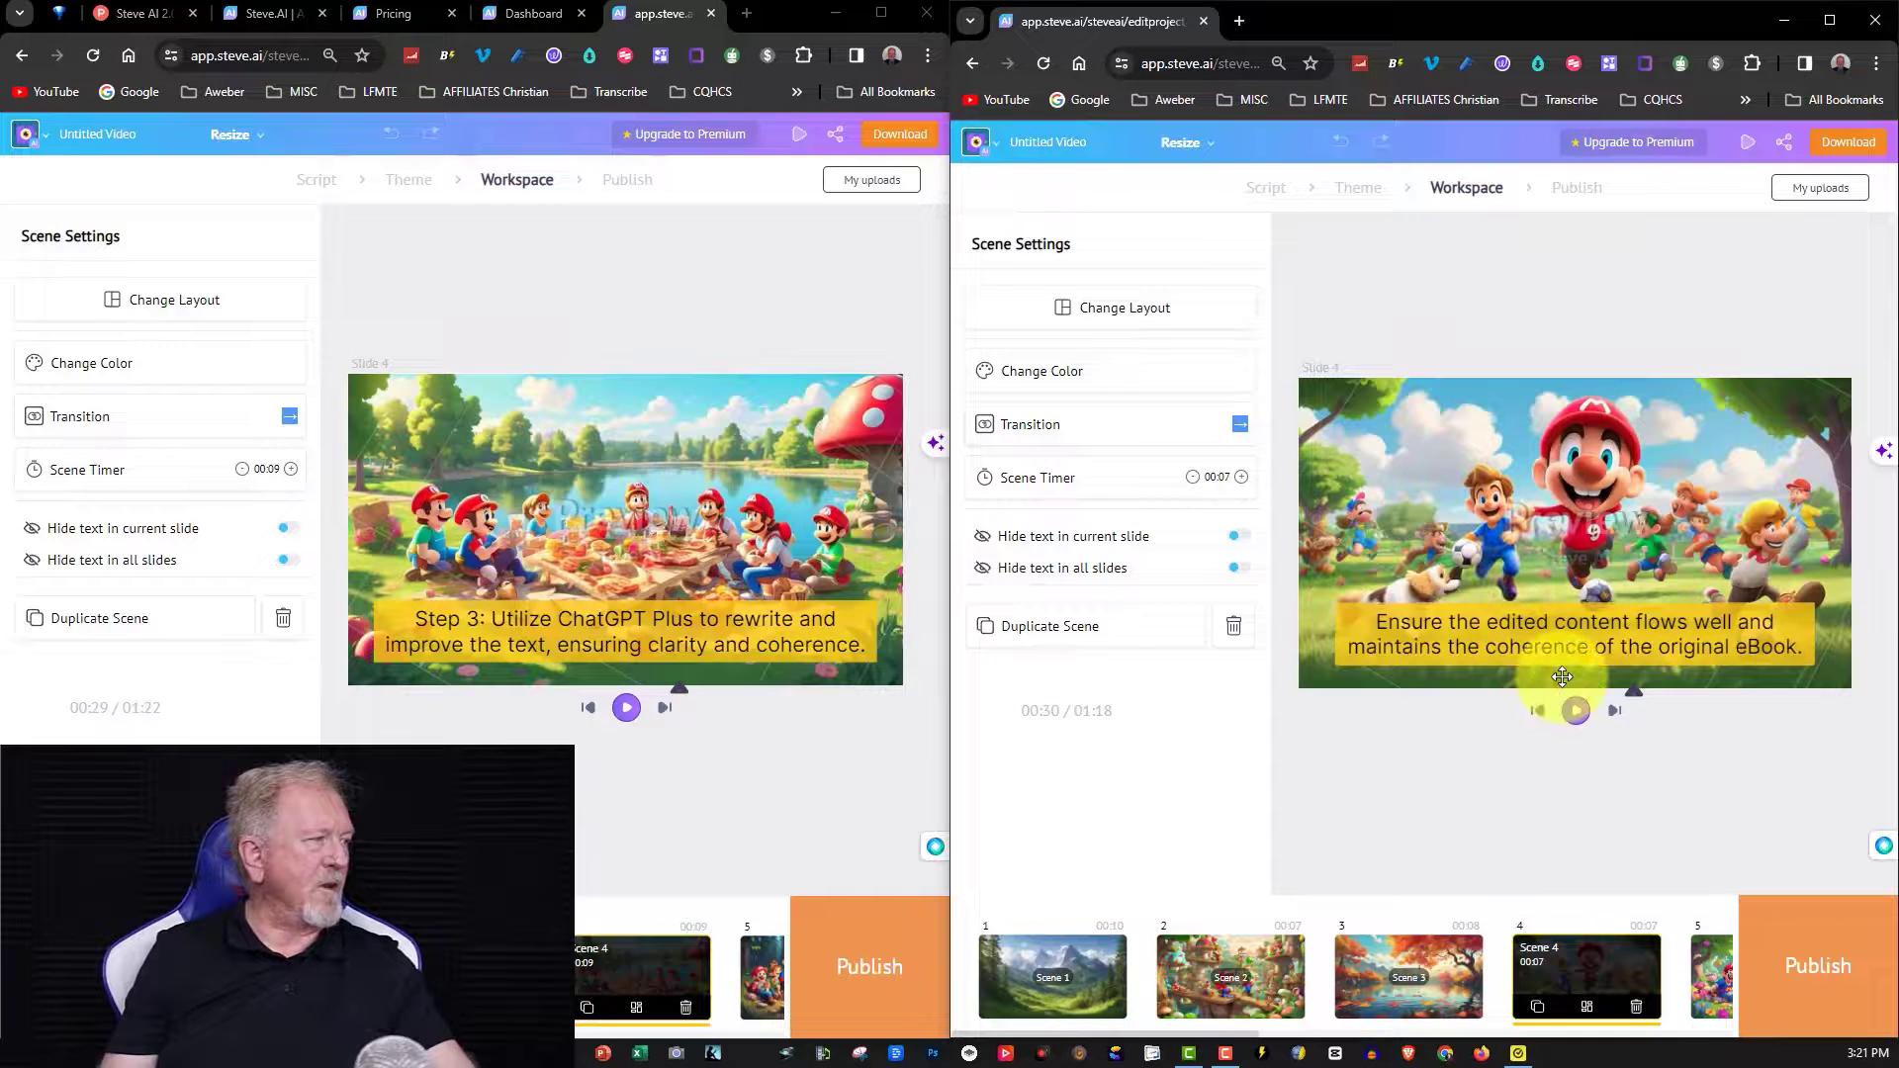
pyautogui.hscroll(3, 683, 974)
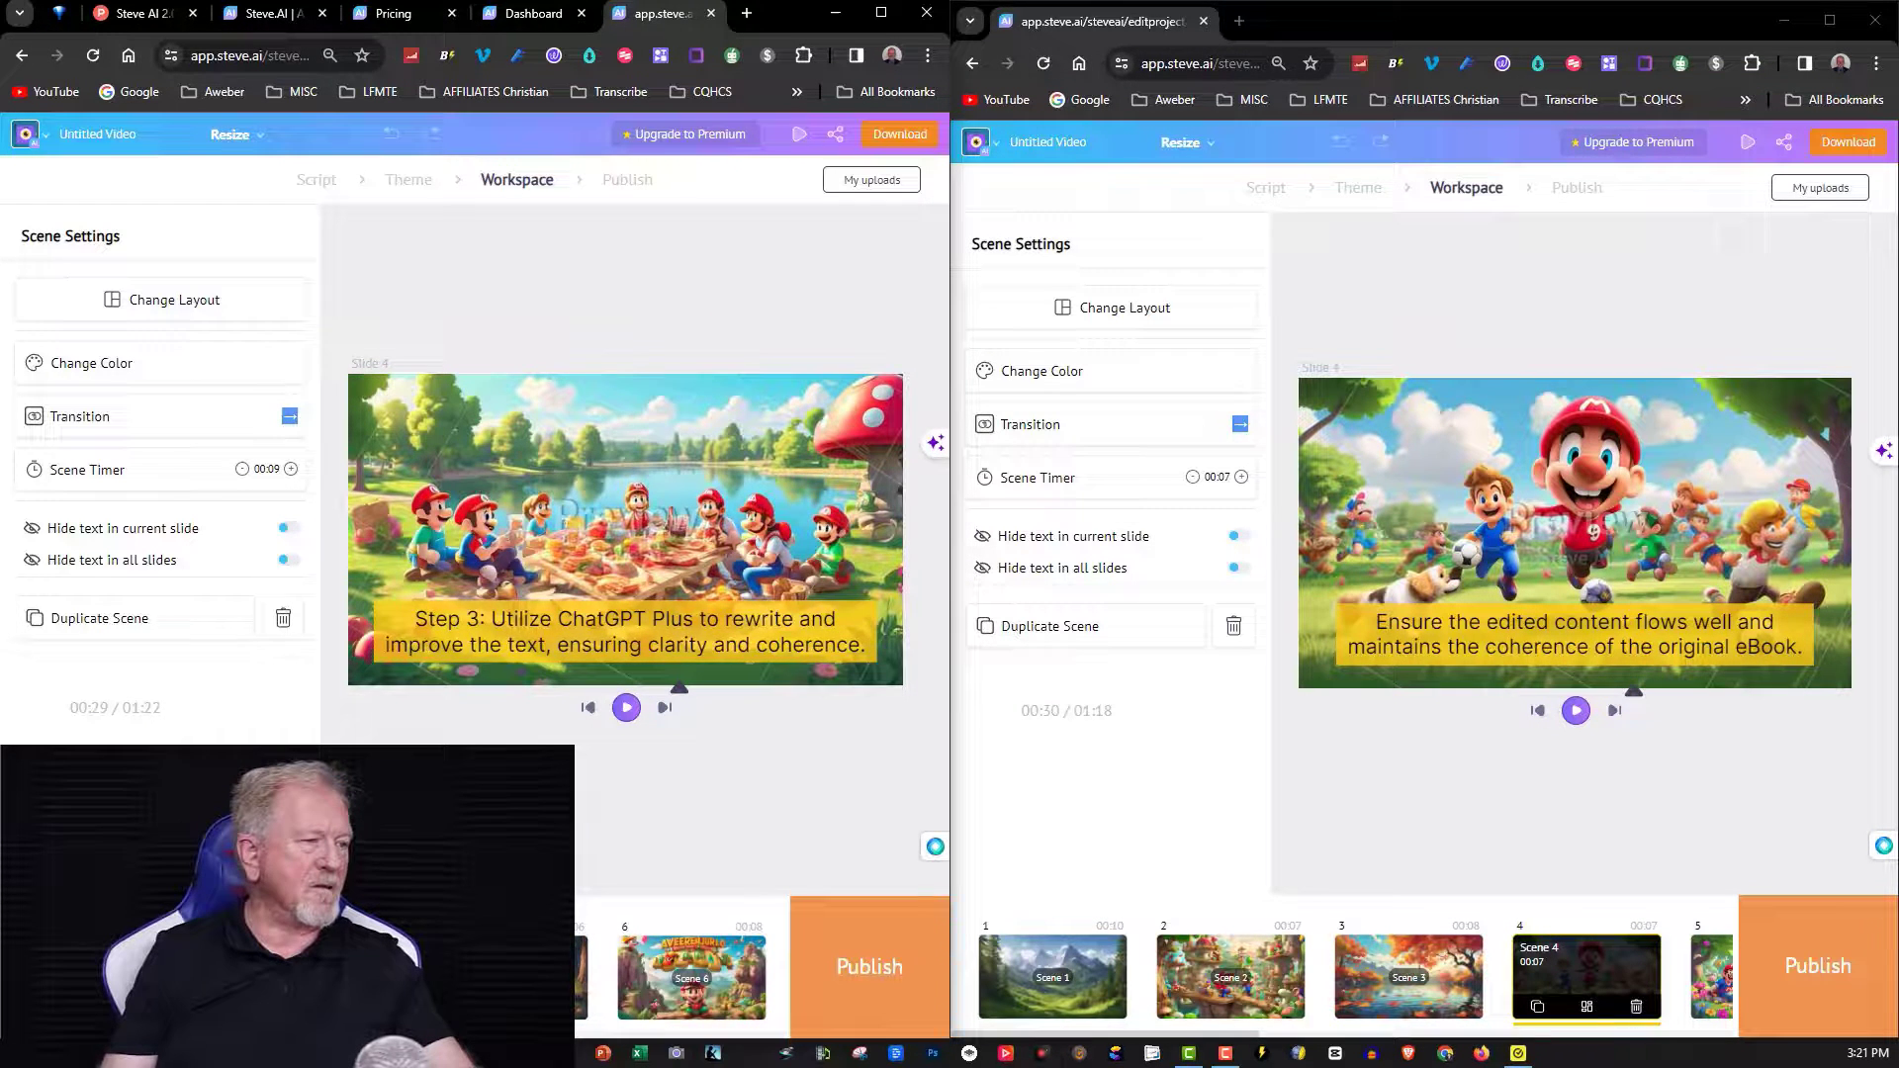
pyautogui.click(582, 989)
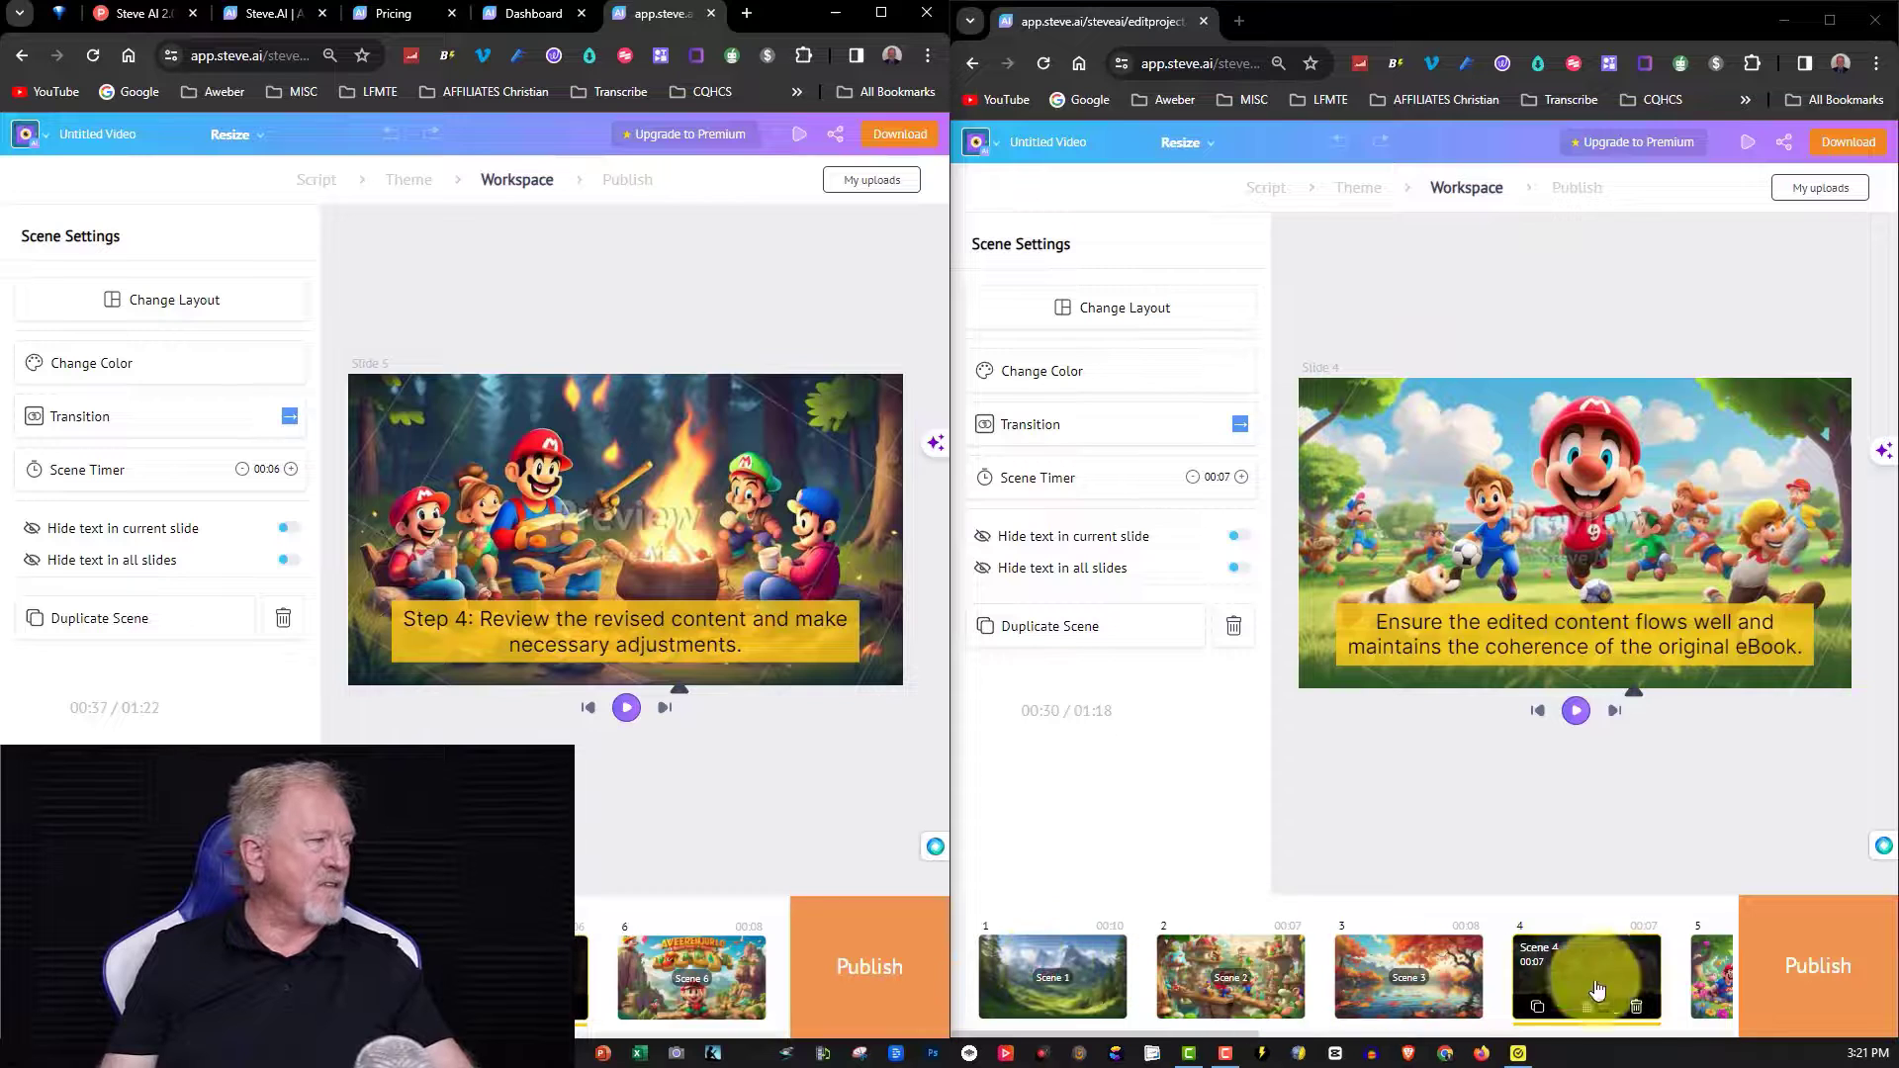
pyautogui.click(1710, 978)
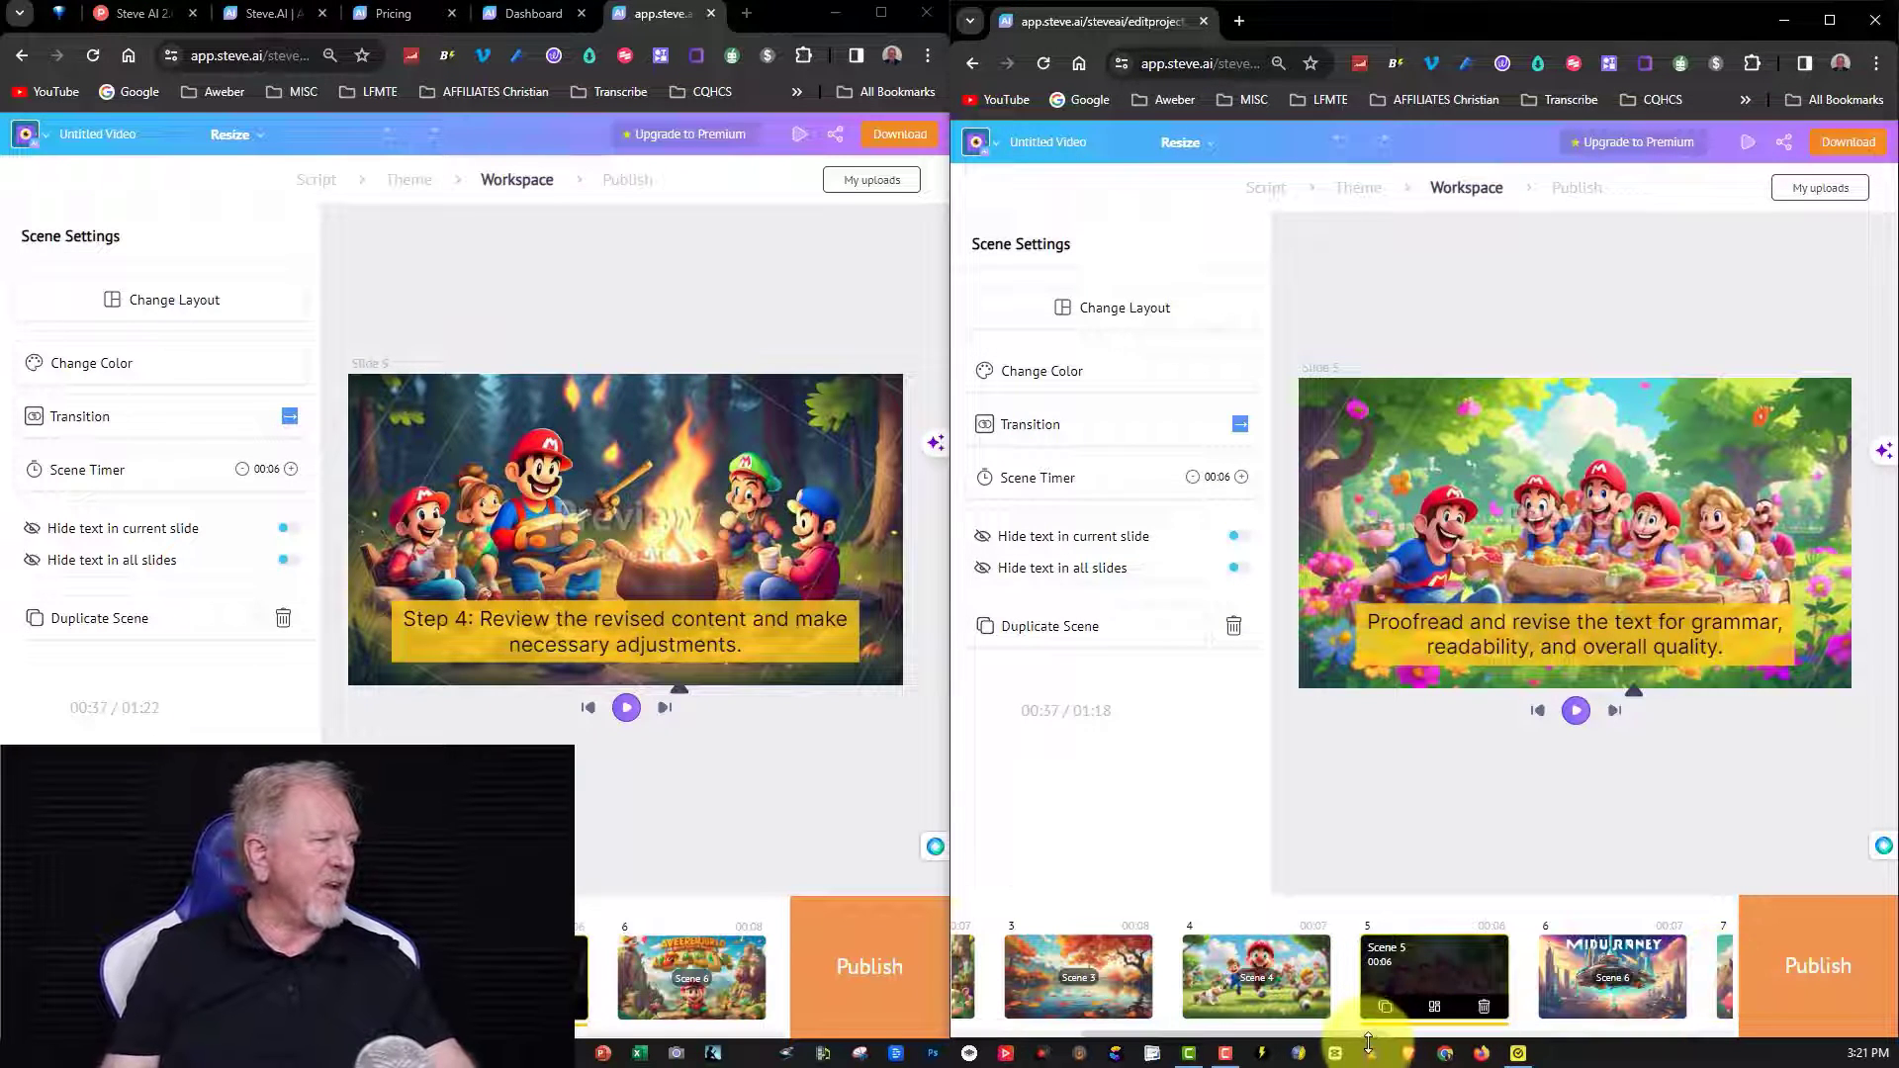
# Compare scenes 6 through 10 of both versions side by side.
pyautogui.moveTo(1370, 1035); pyautogui.dragTo(1457, 1025)
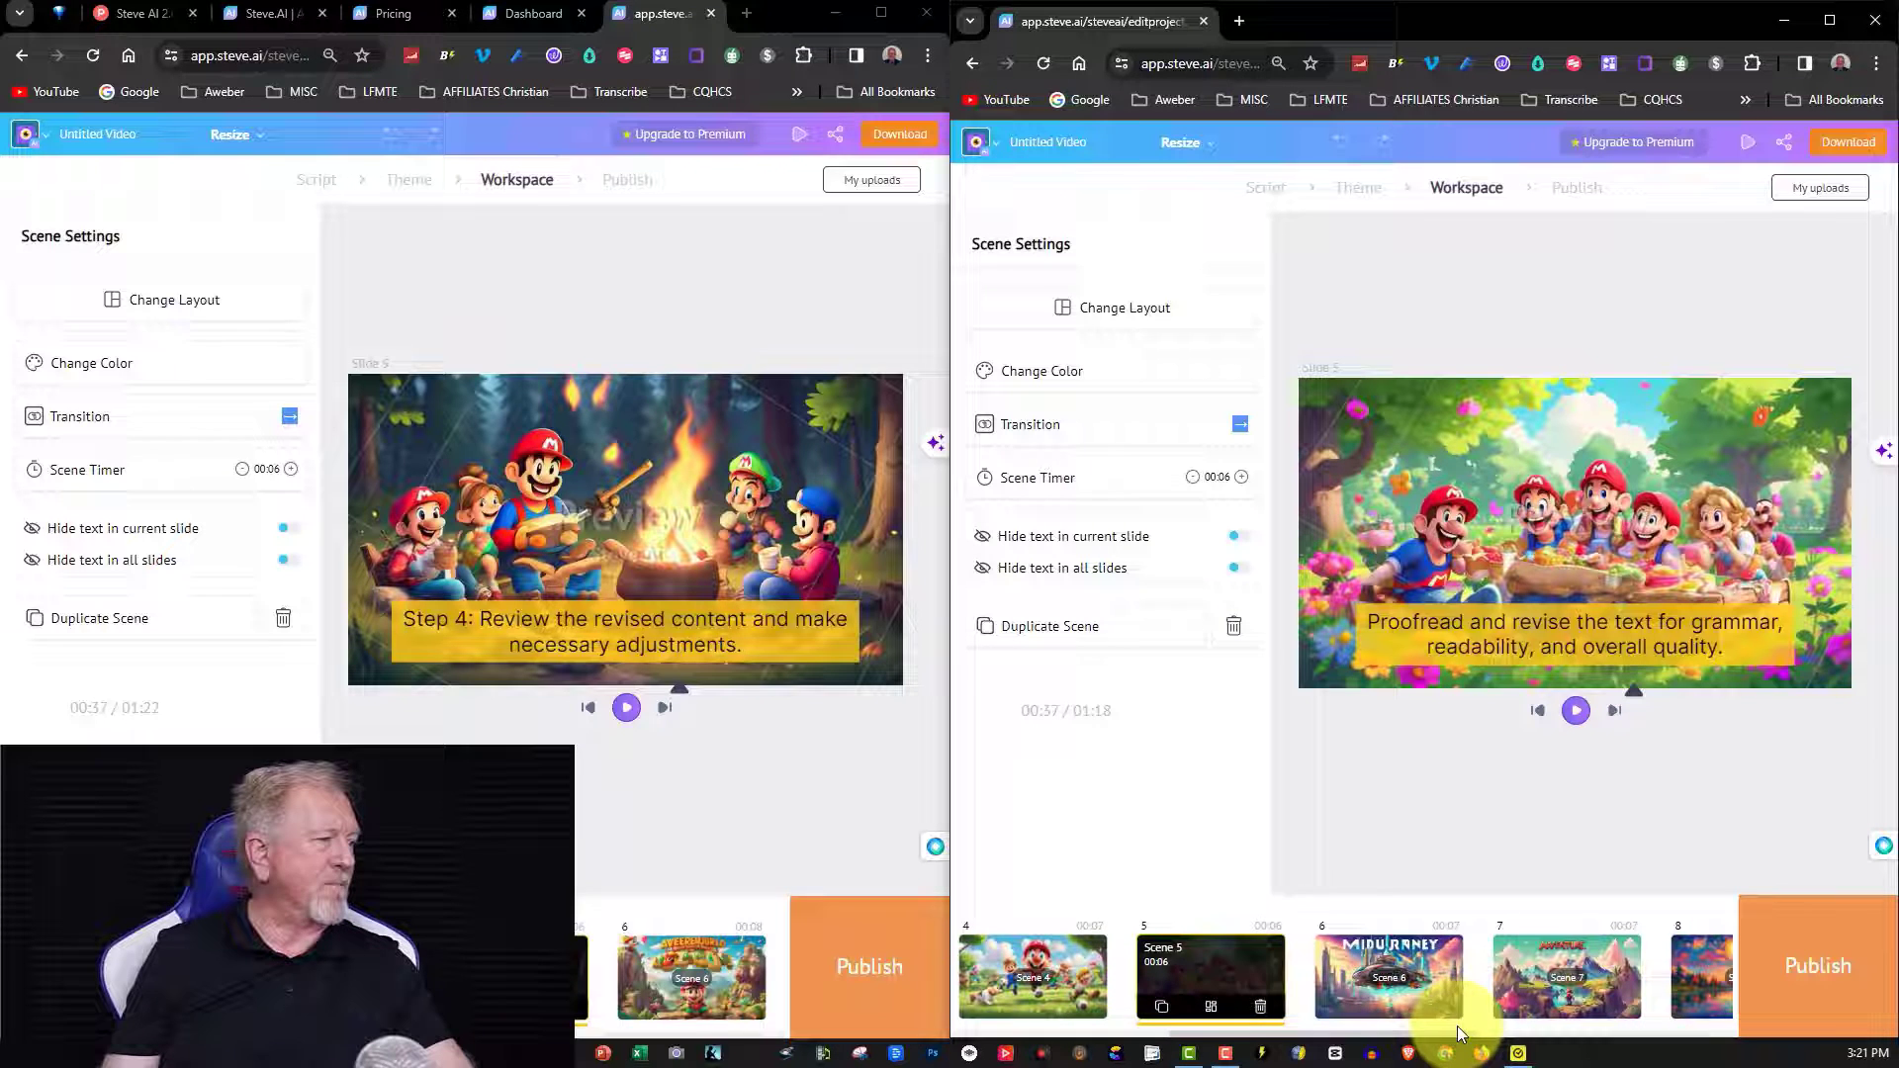
pyautogui.click(1458, 1022)
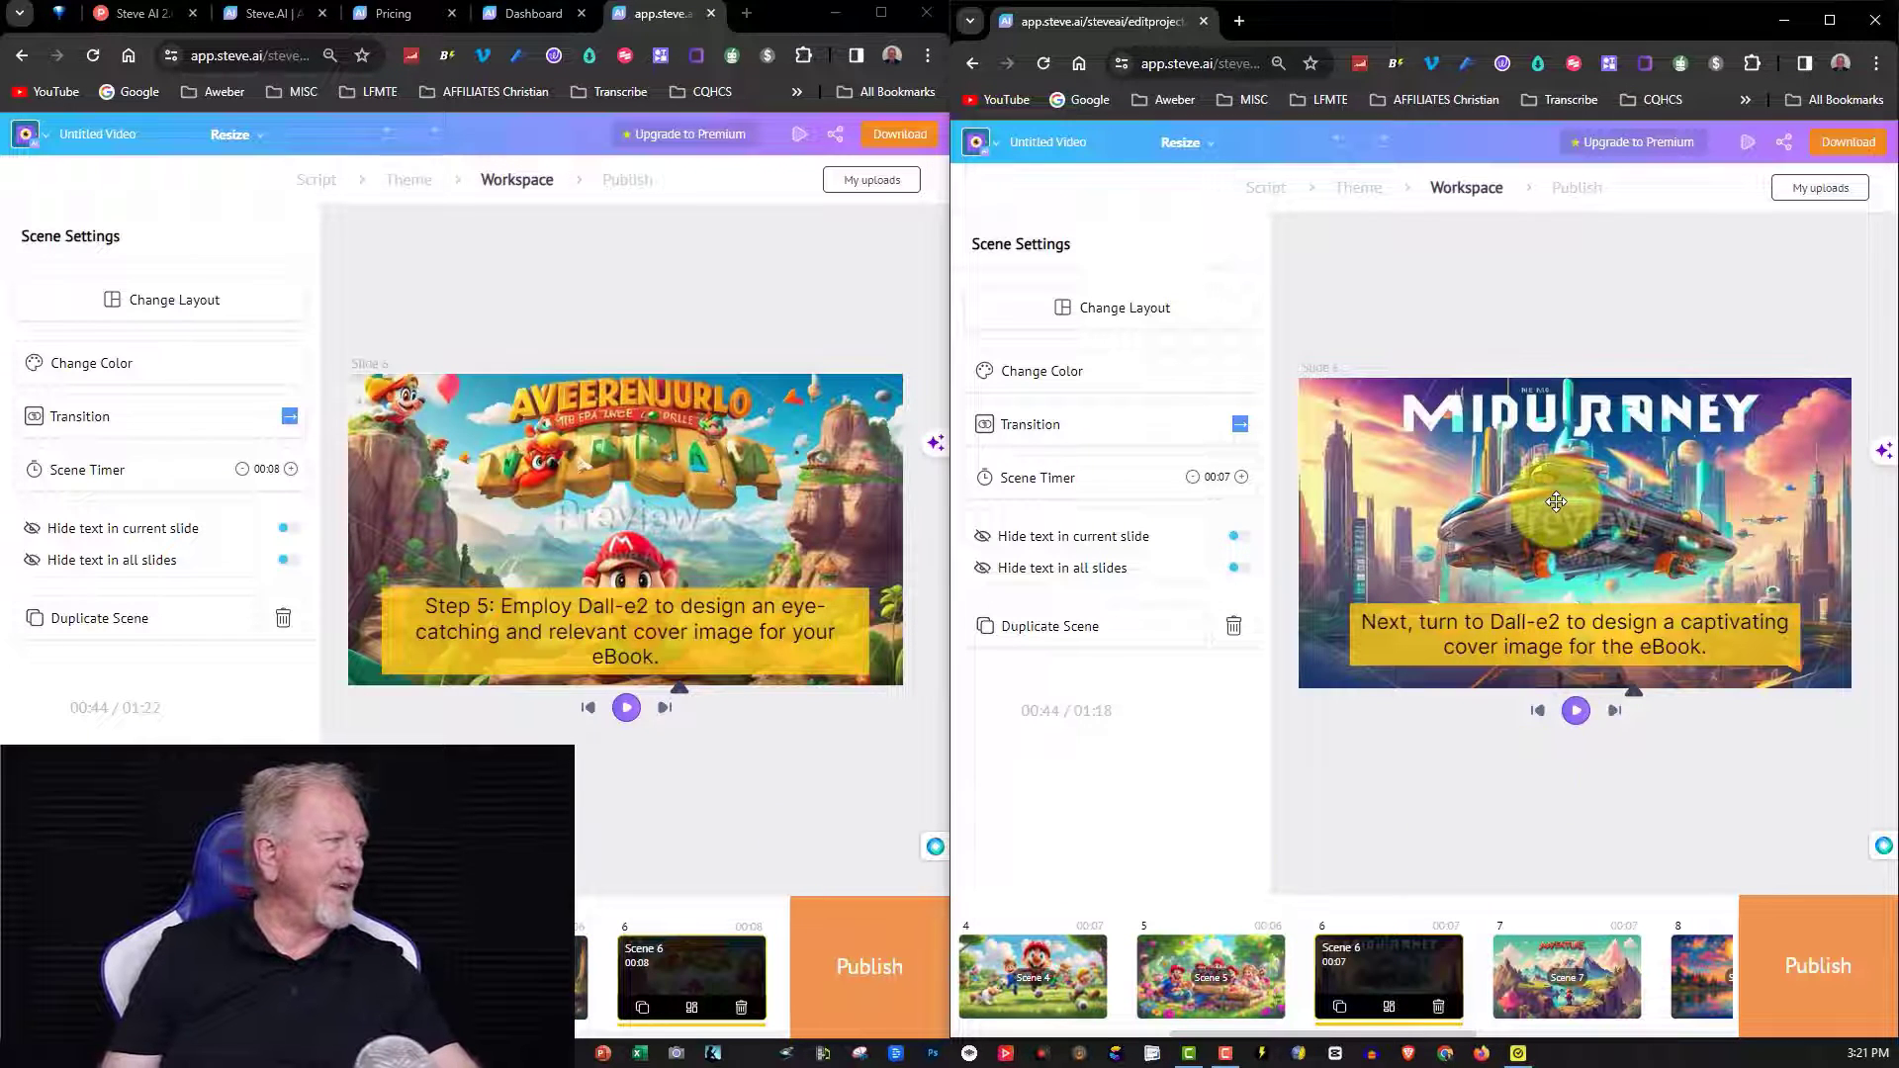
pyautogui.click(1499, 948)
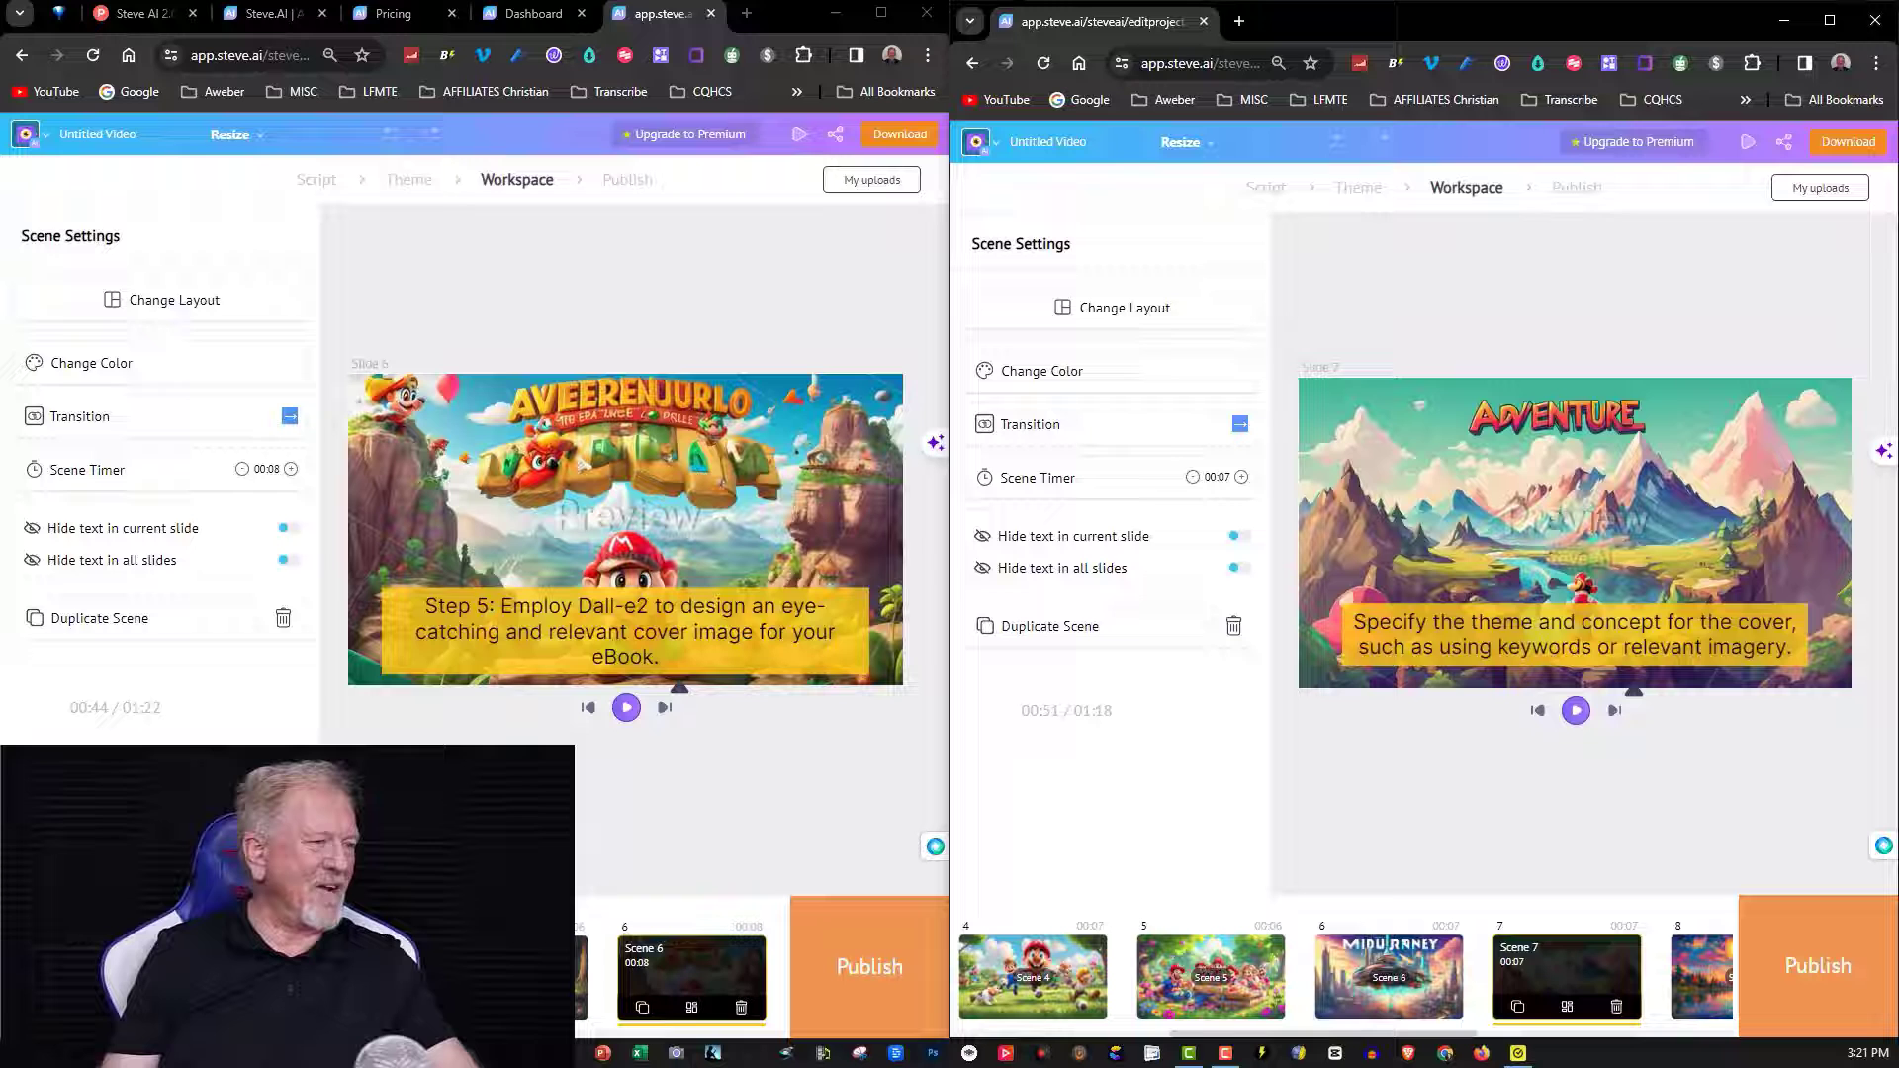
pyautogui.hscroll(5, 683, 975)
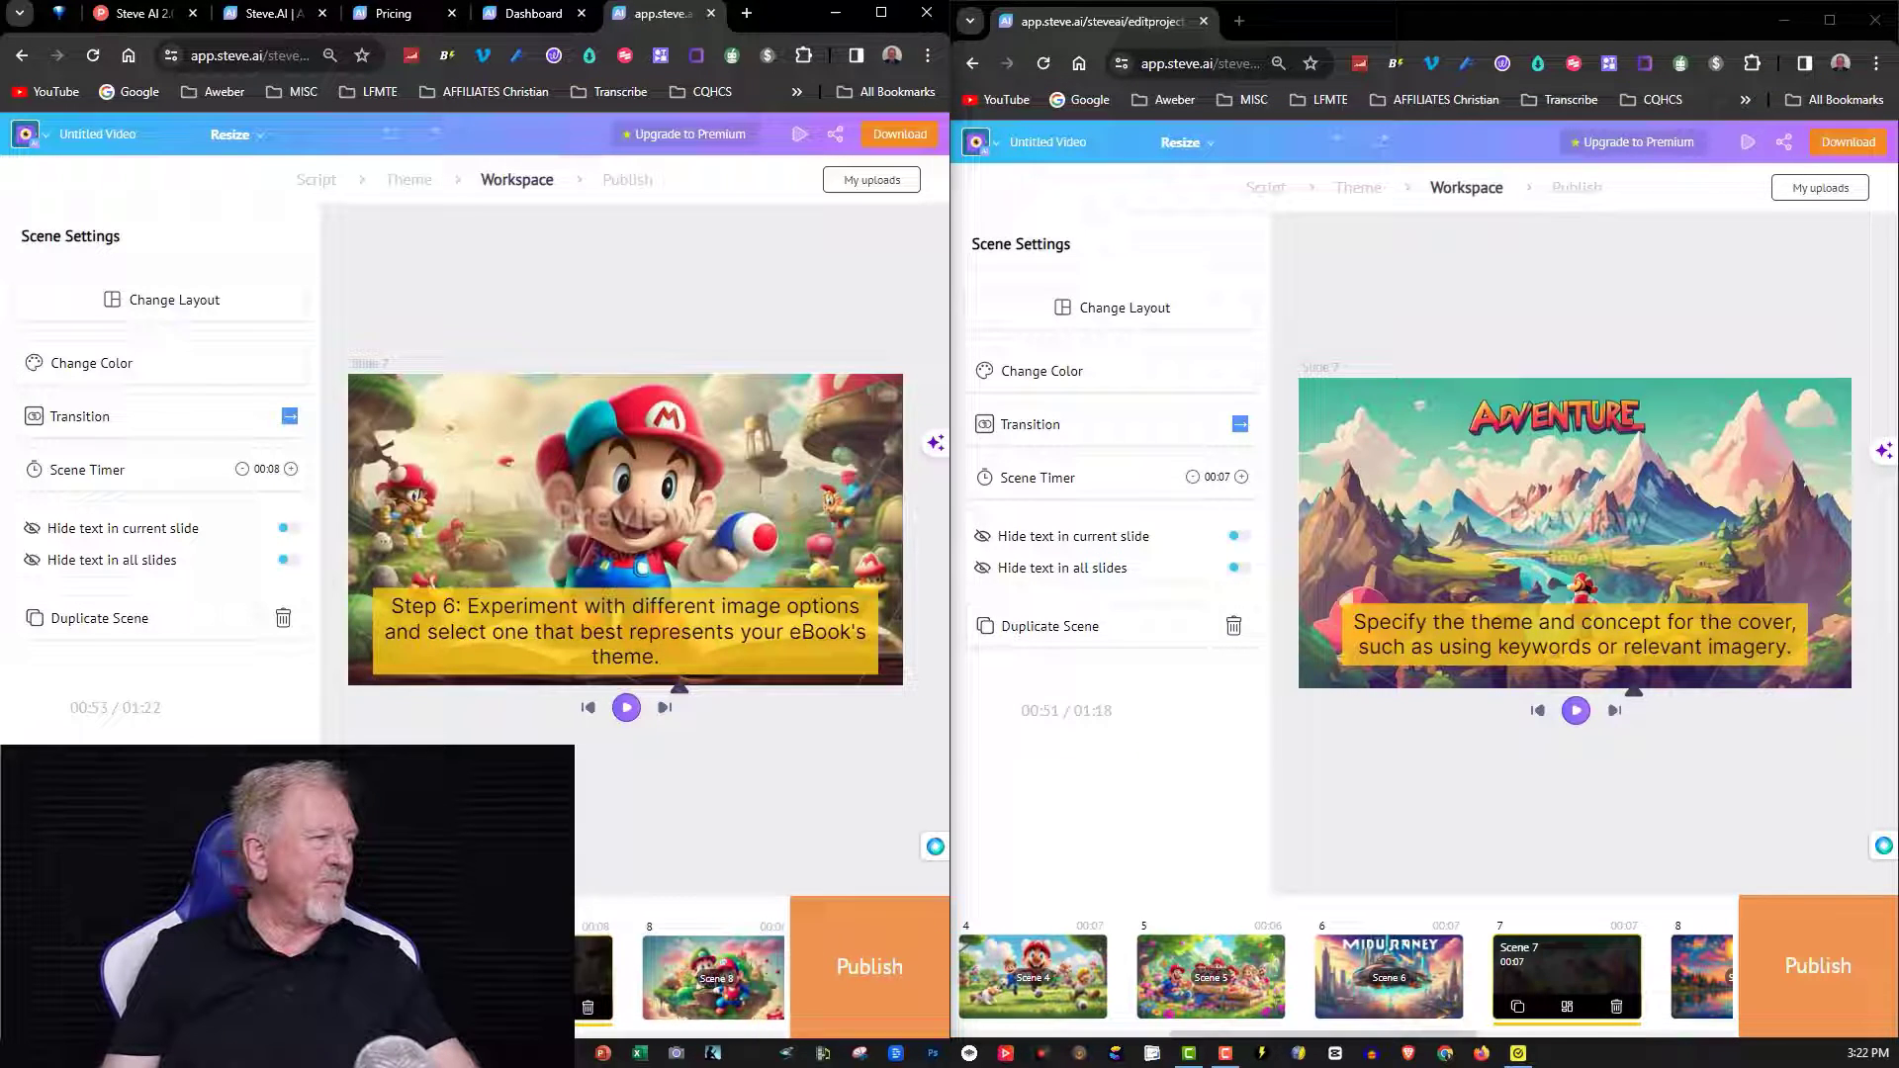
pyautogui.click(691, 977)
pyautogui.click(1642, 970)
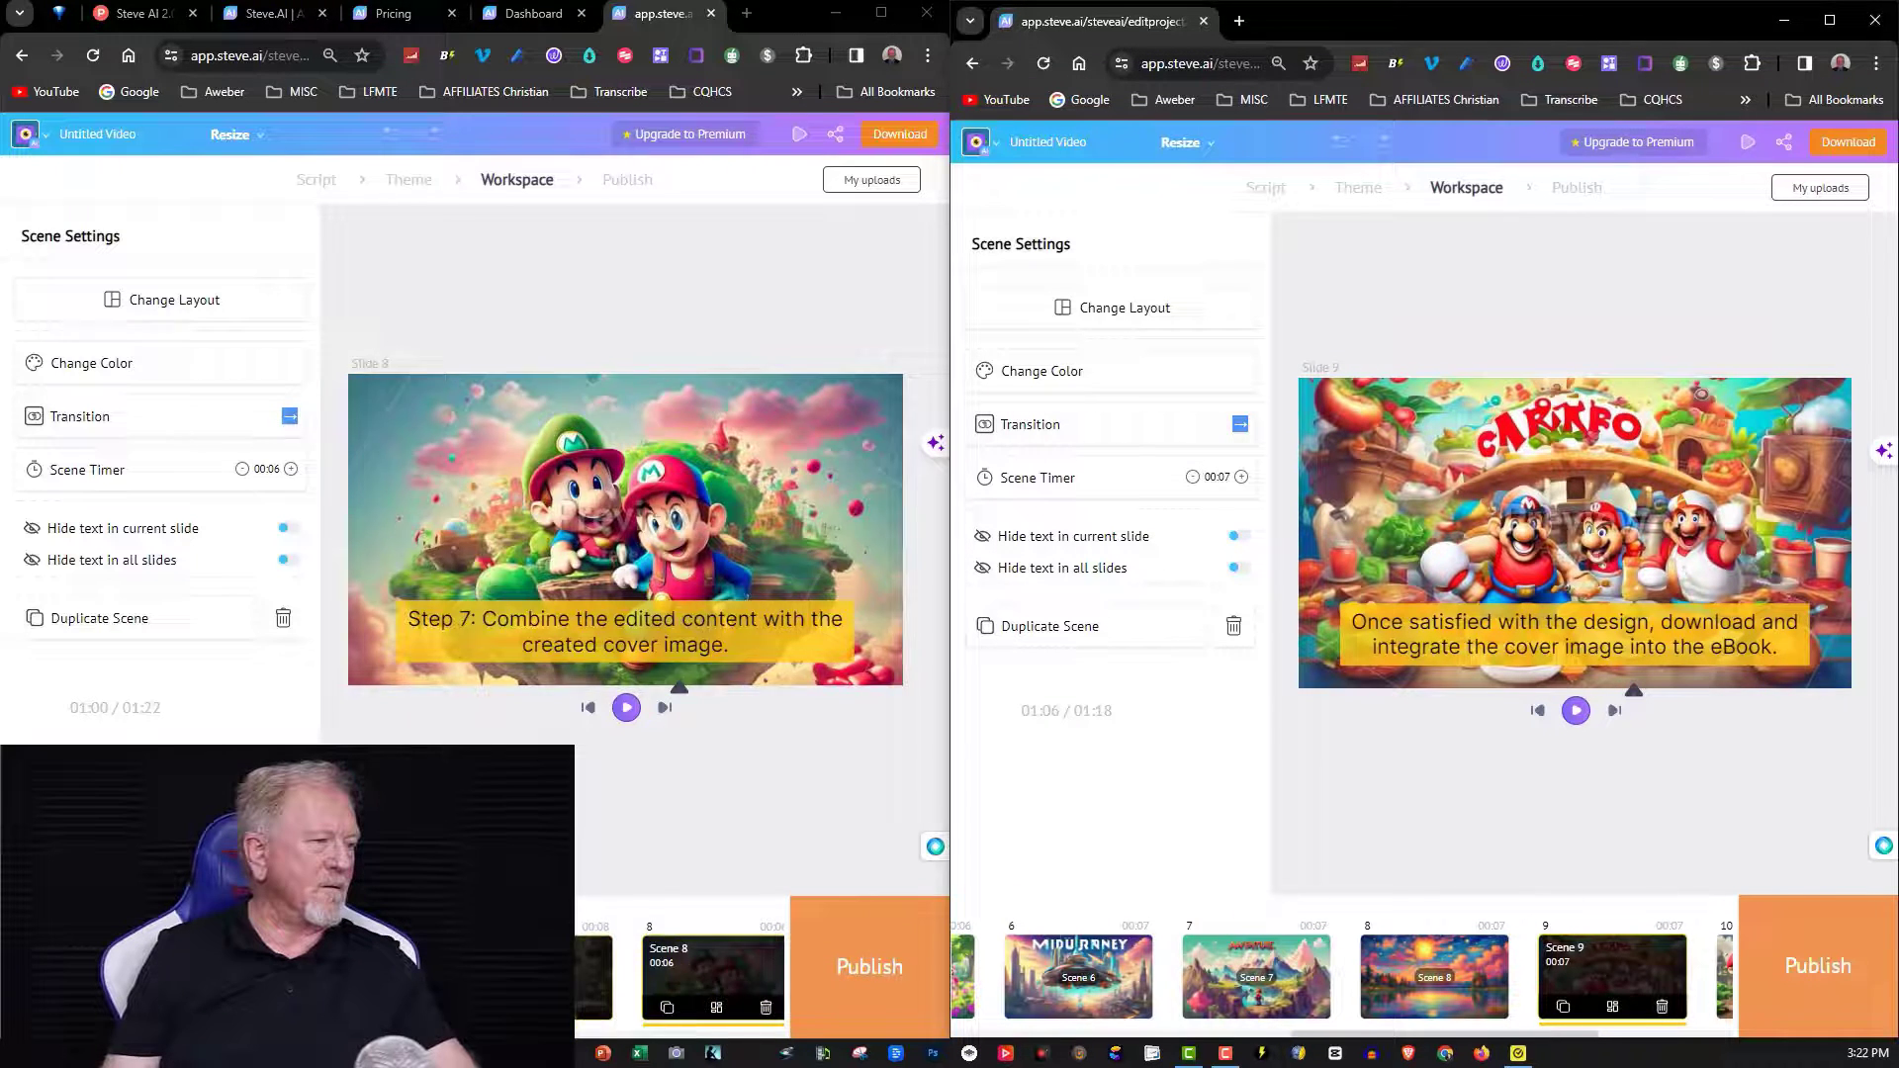
pyautogui.click(682, 979)
pyautogui.scroll(-2, 653, 989)
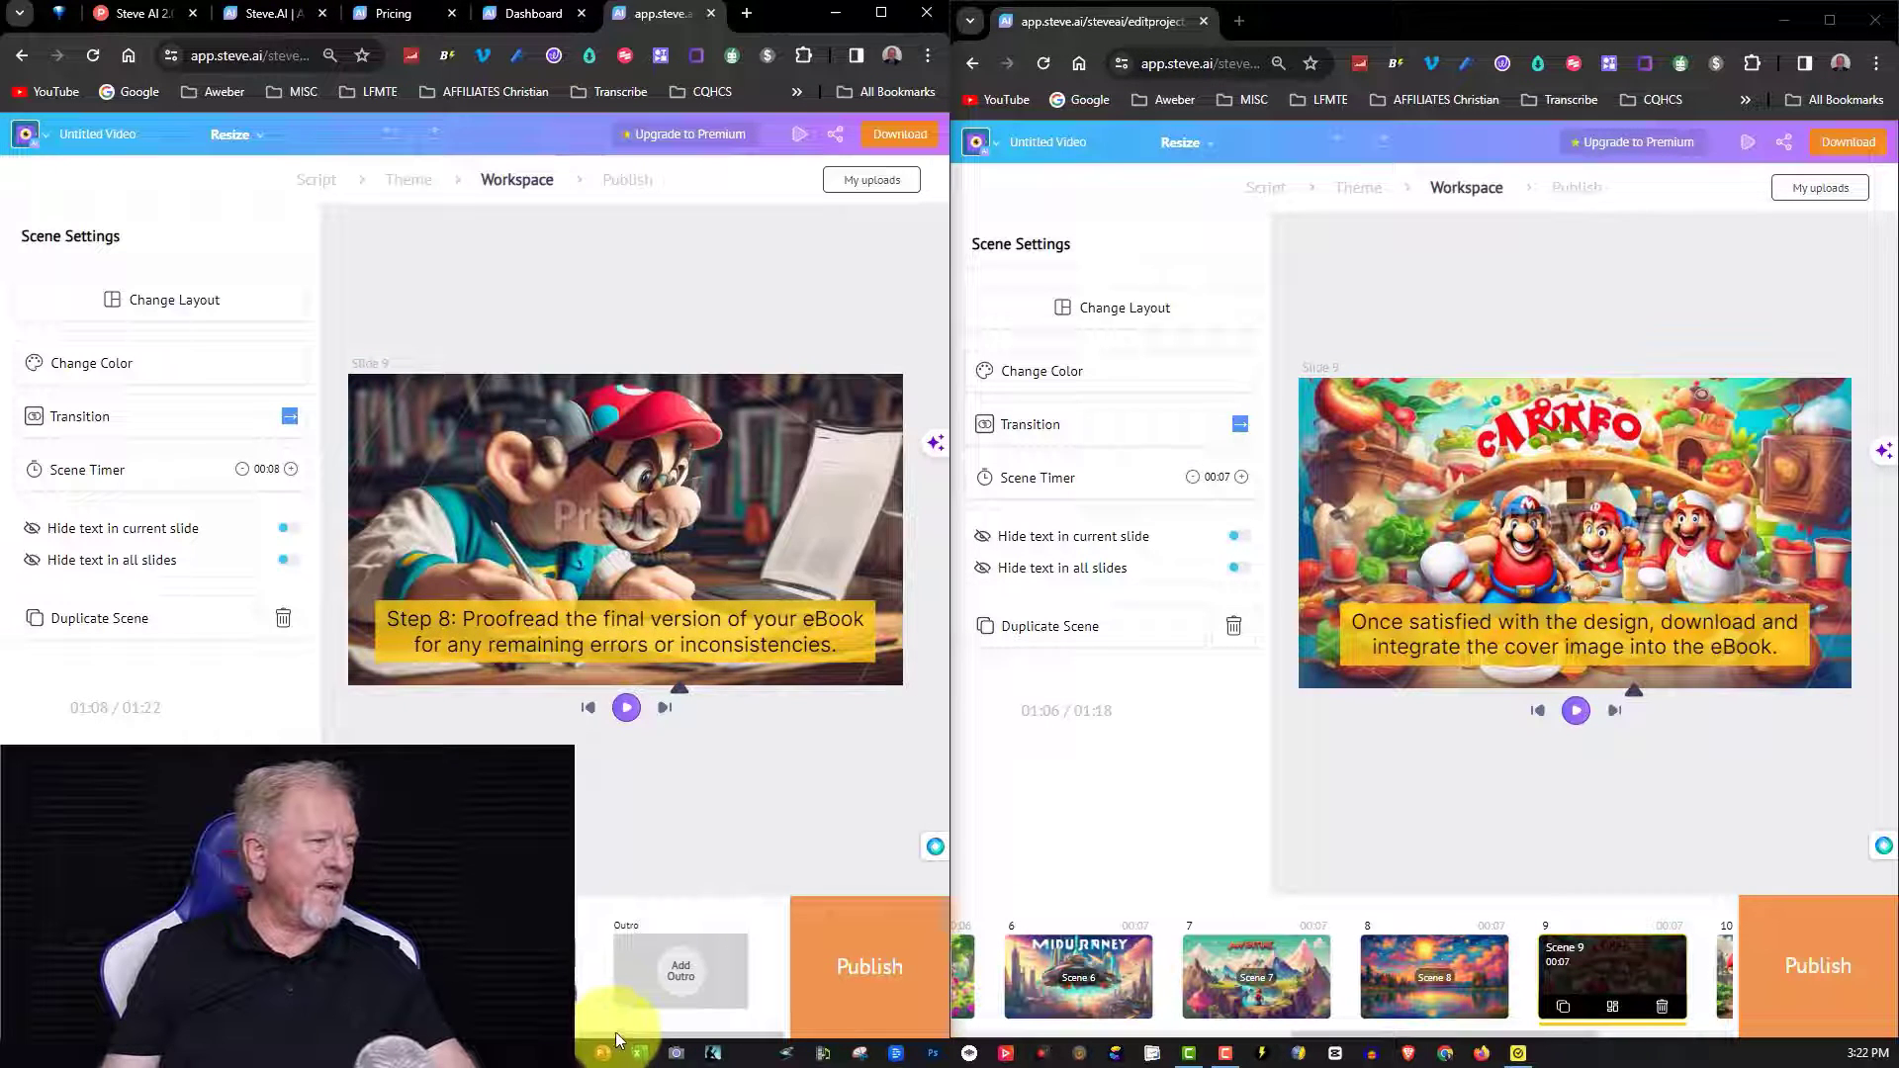
pyautogui.click(1729, 975)
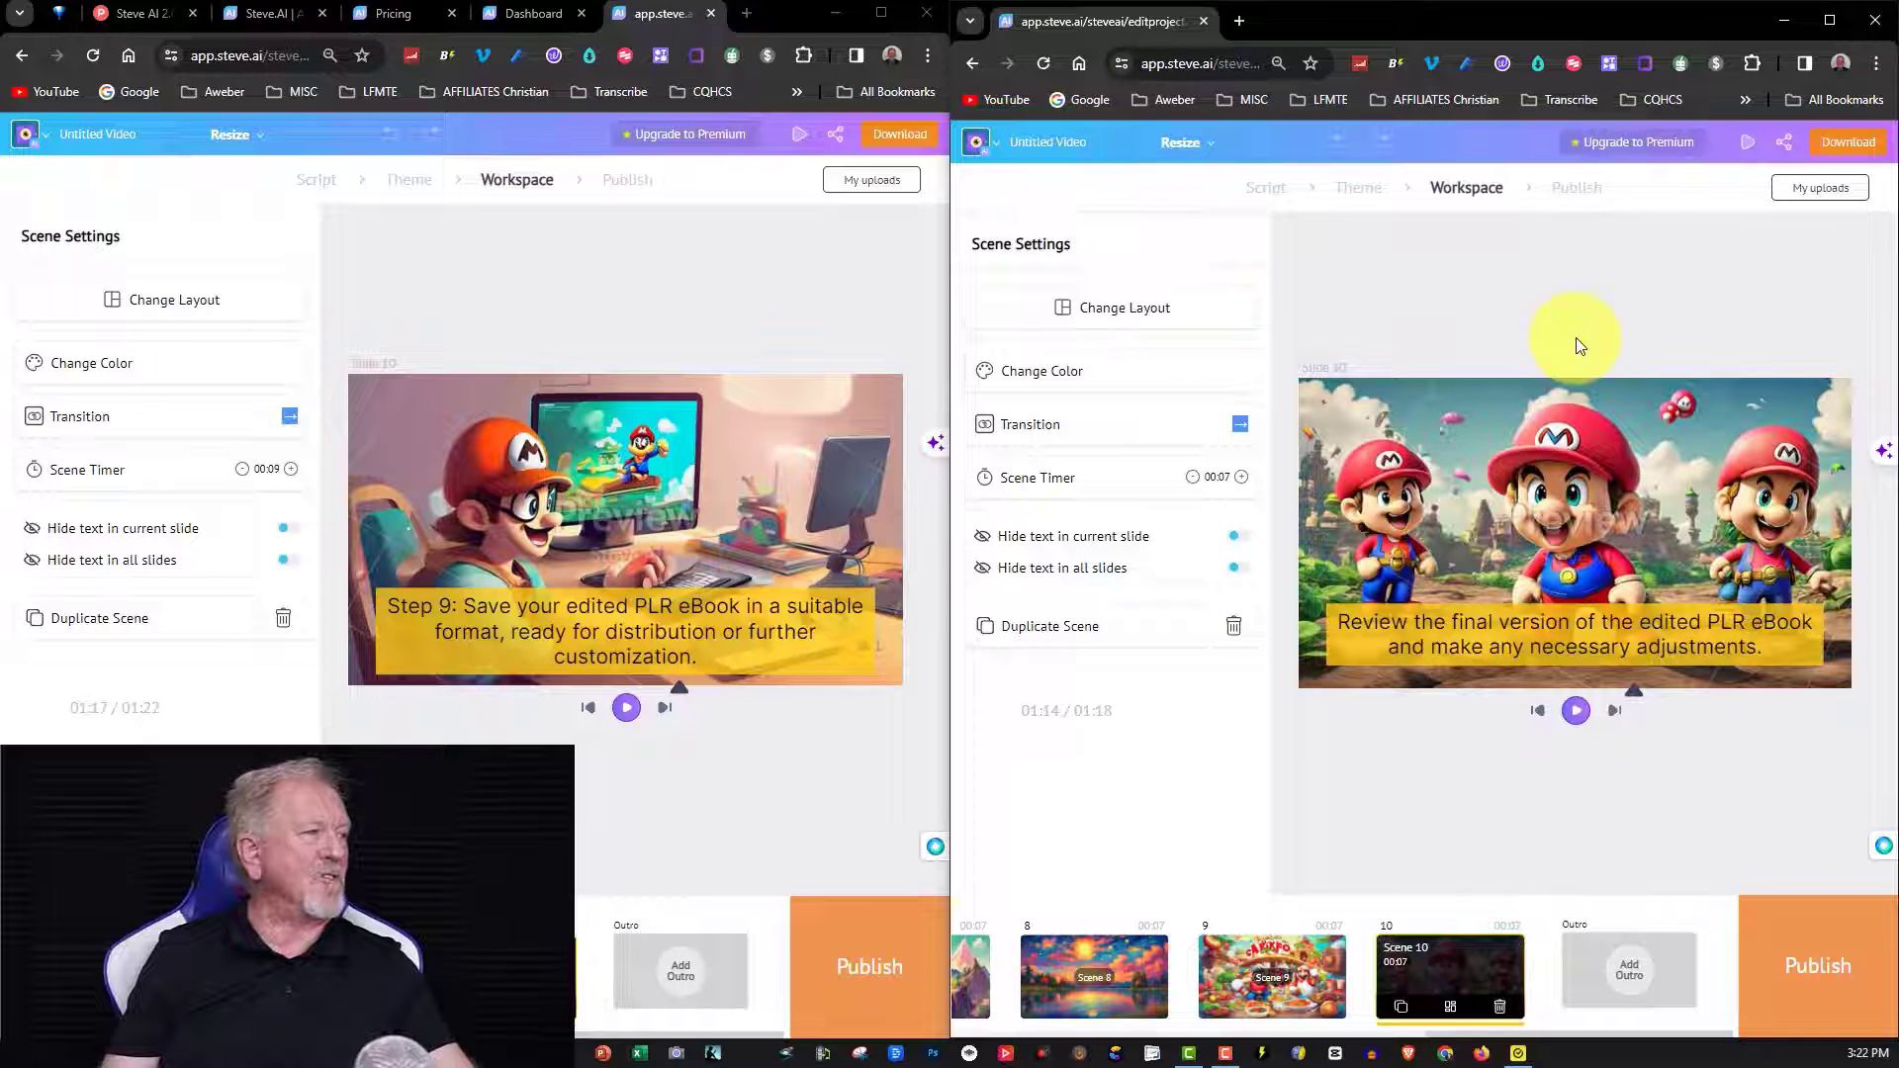
# Maximize the first version's window and scroll its scene timeline.
pyautogui.click(882, 14)
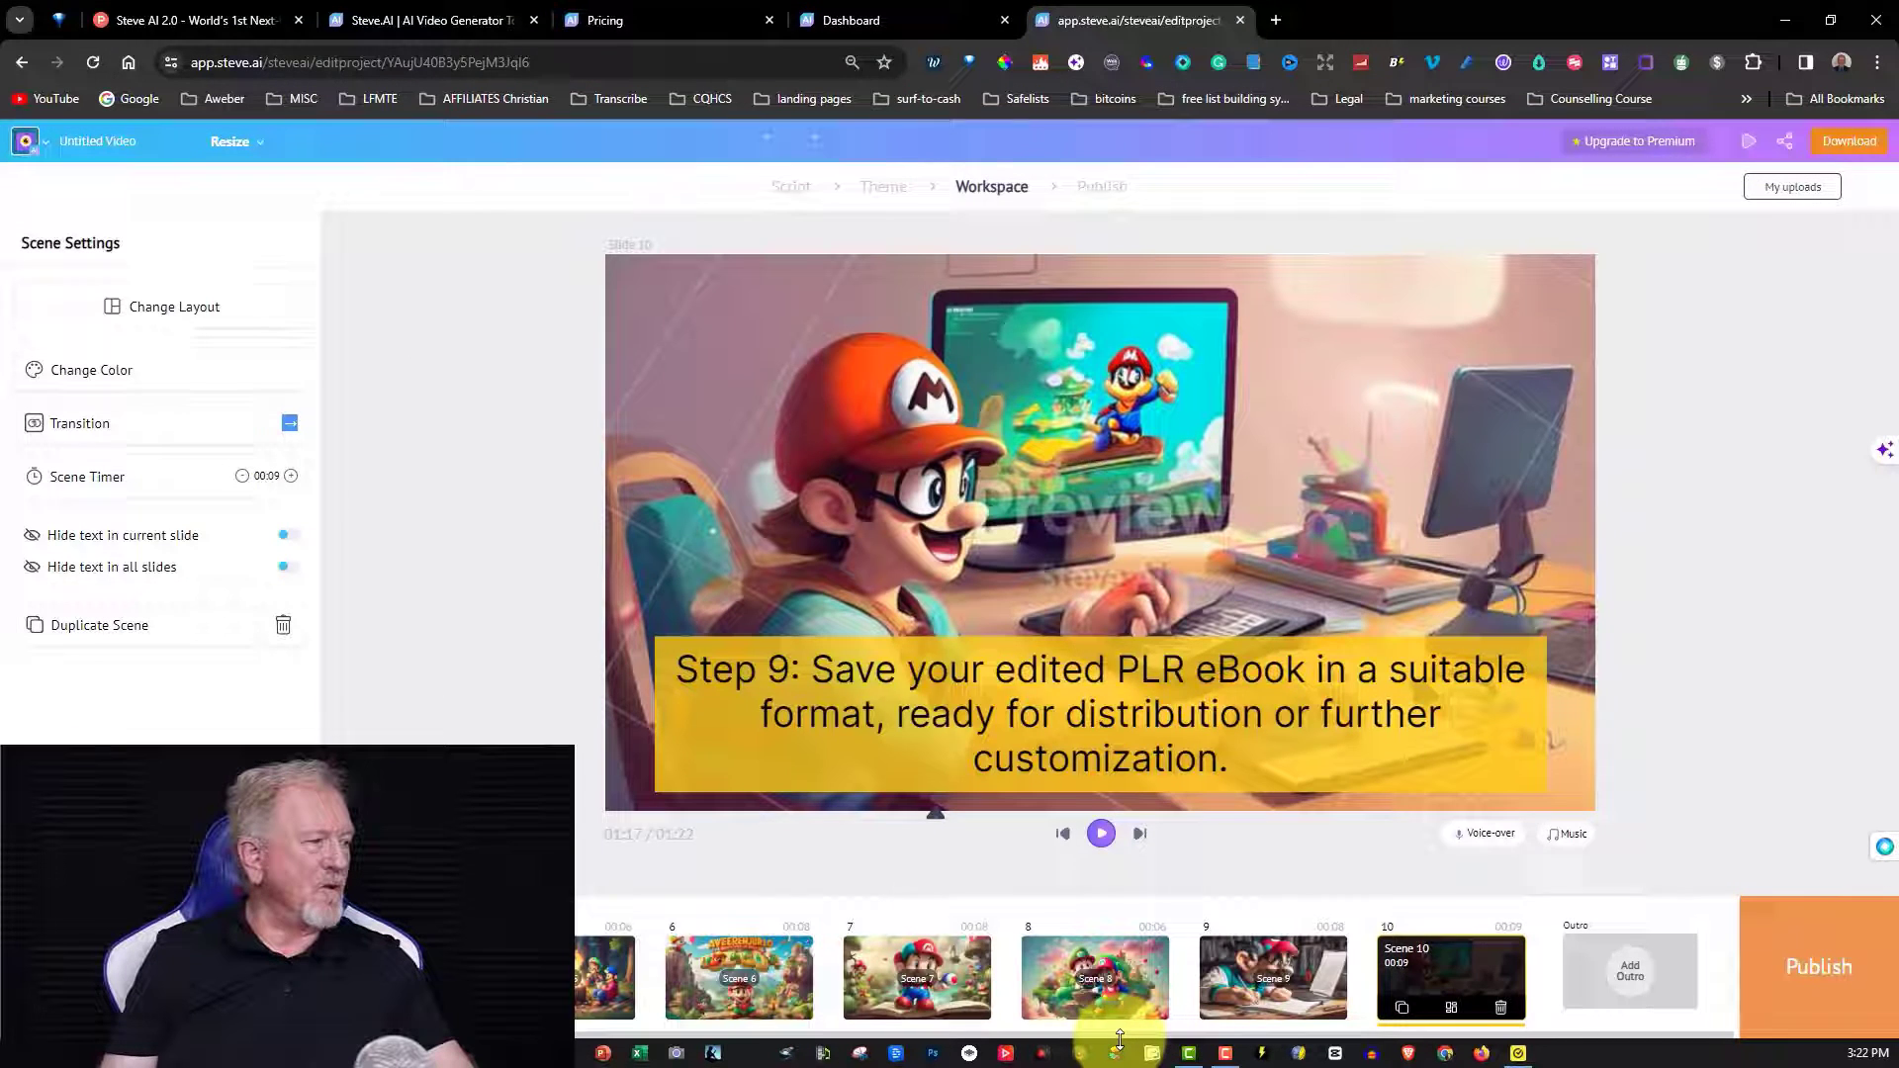
pyautogui.moveTo(1115, 1035); pyautogui.dragTo(712, 1035)
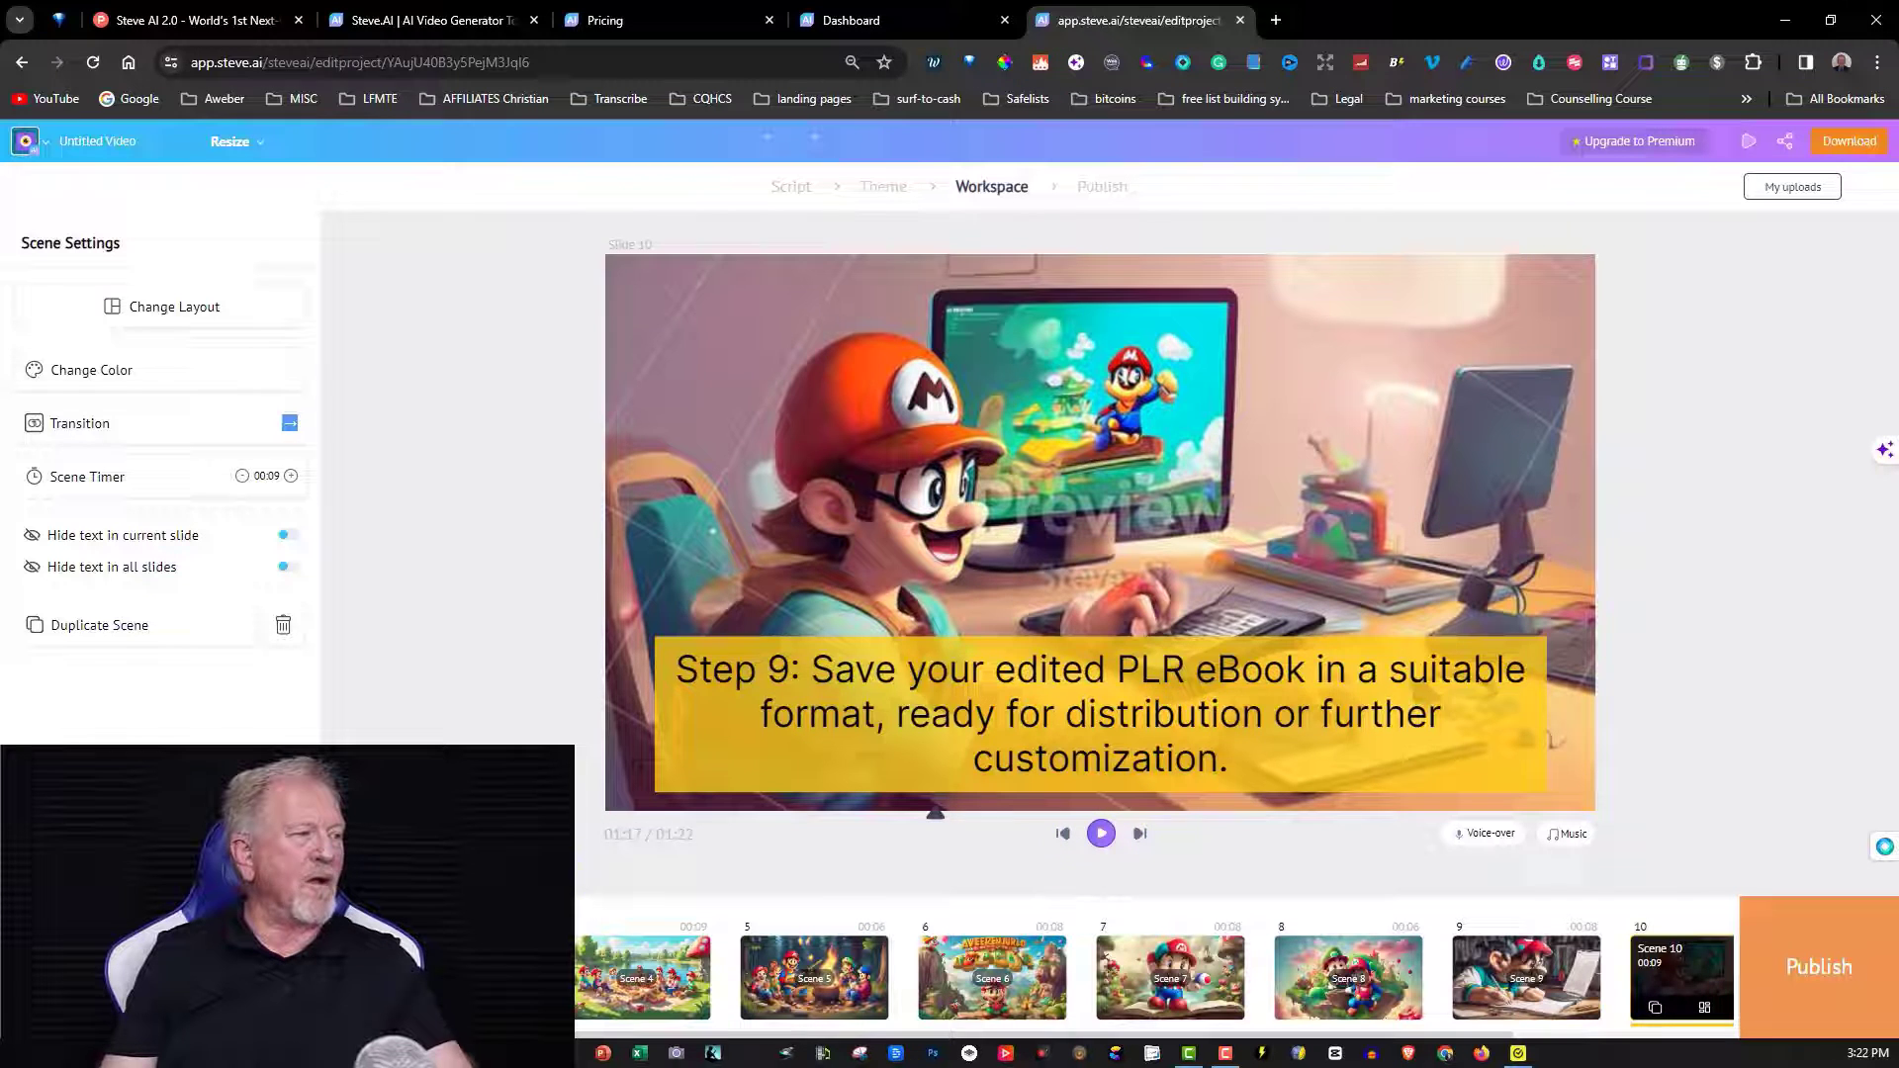
# Play the first video's preview from Scene 1, then pause it.
pyautogui.click(1102, 834)
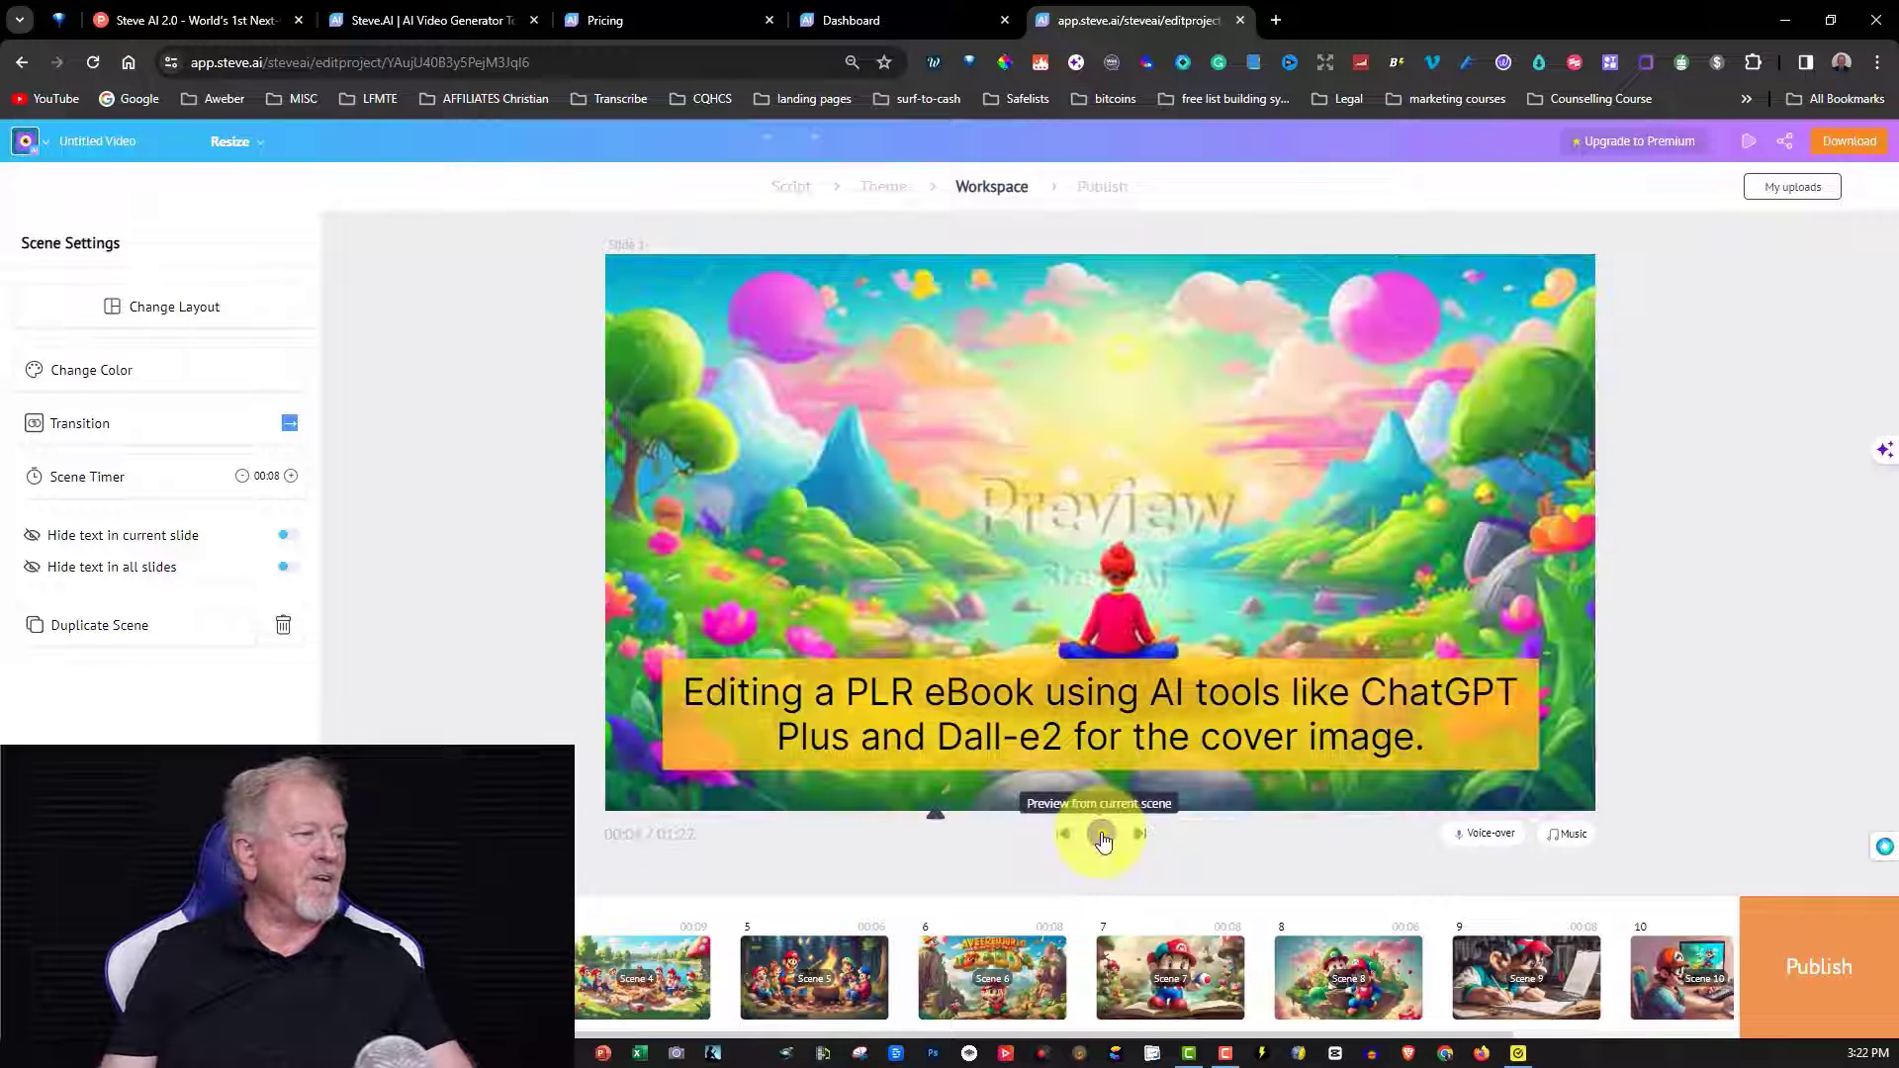
pyautogui.click(1102, 836)
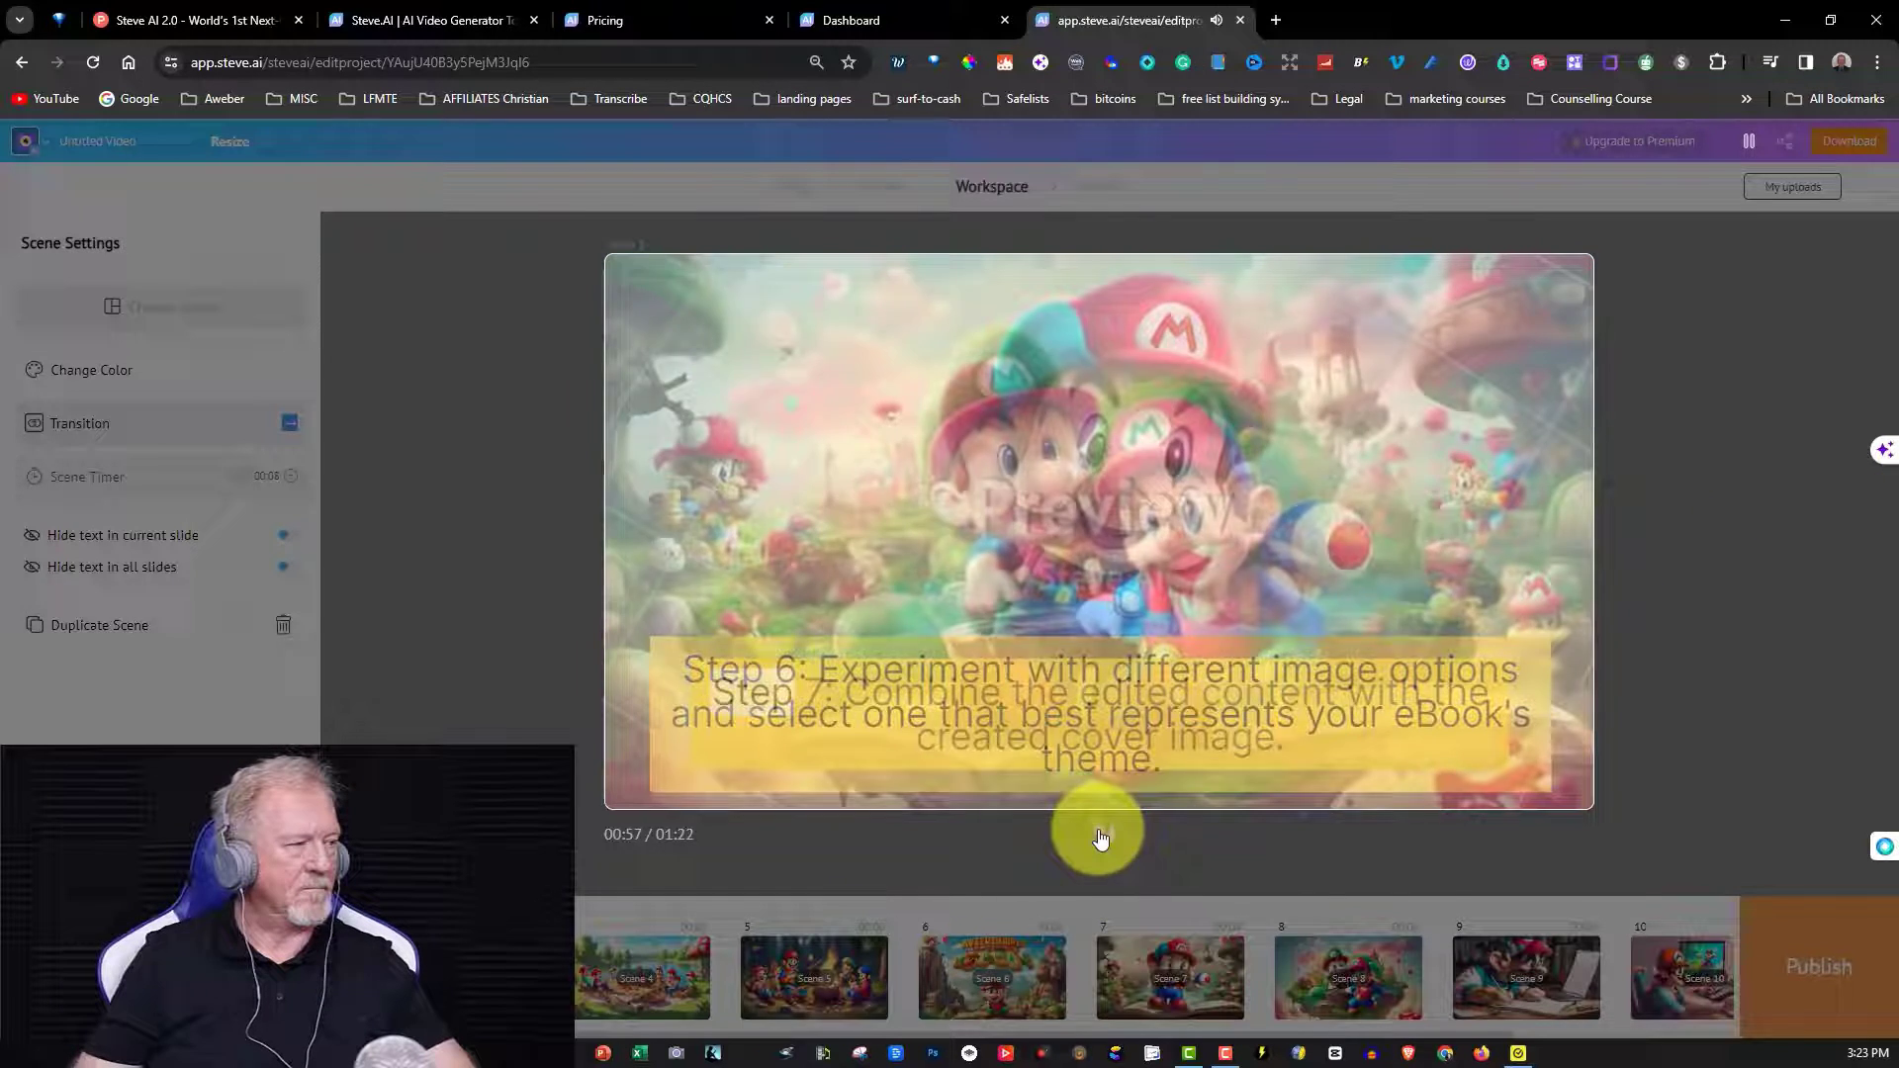
pyautogui.click(1100, 837)
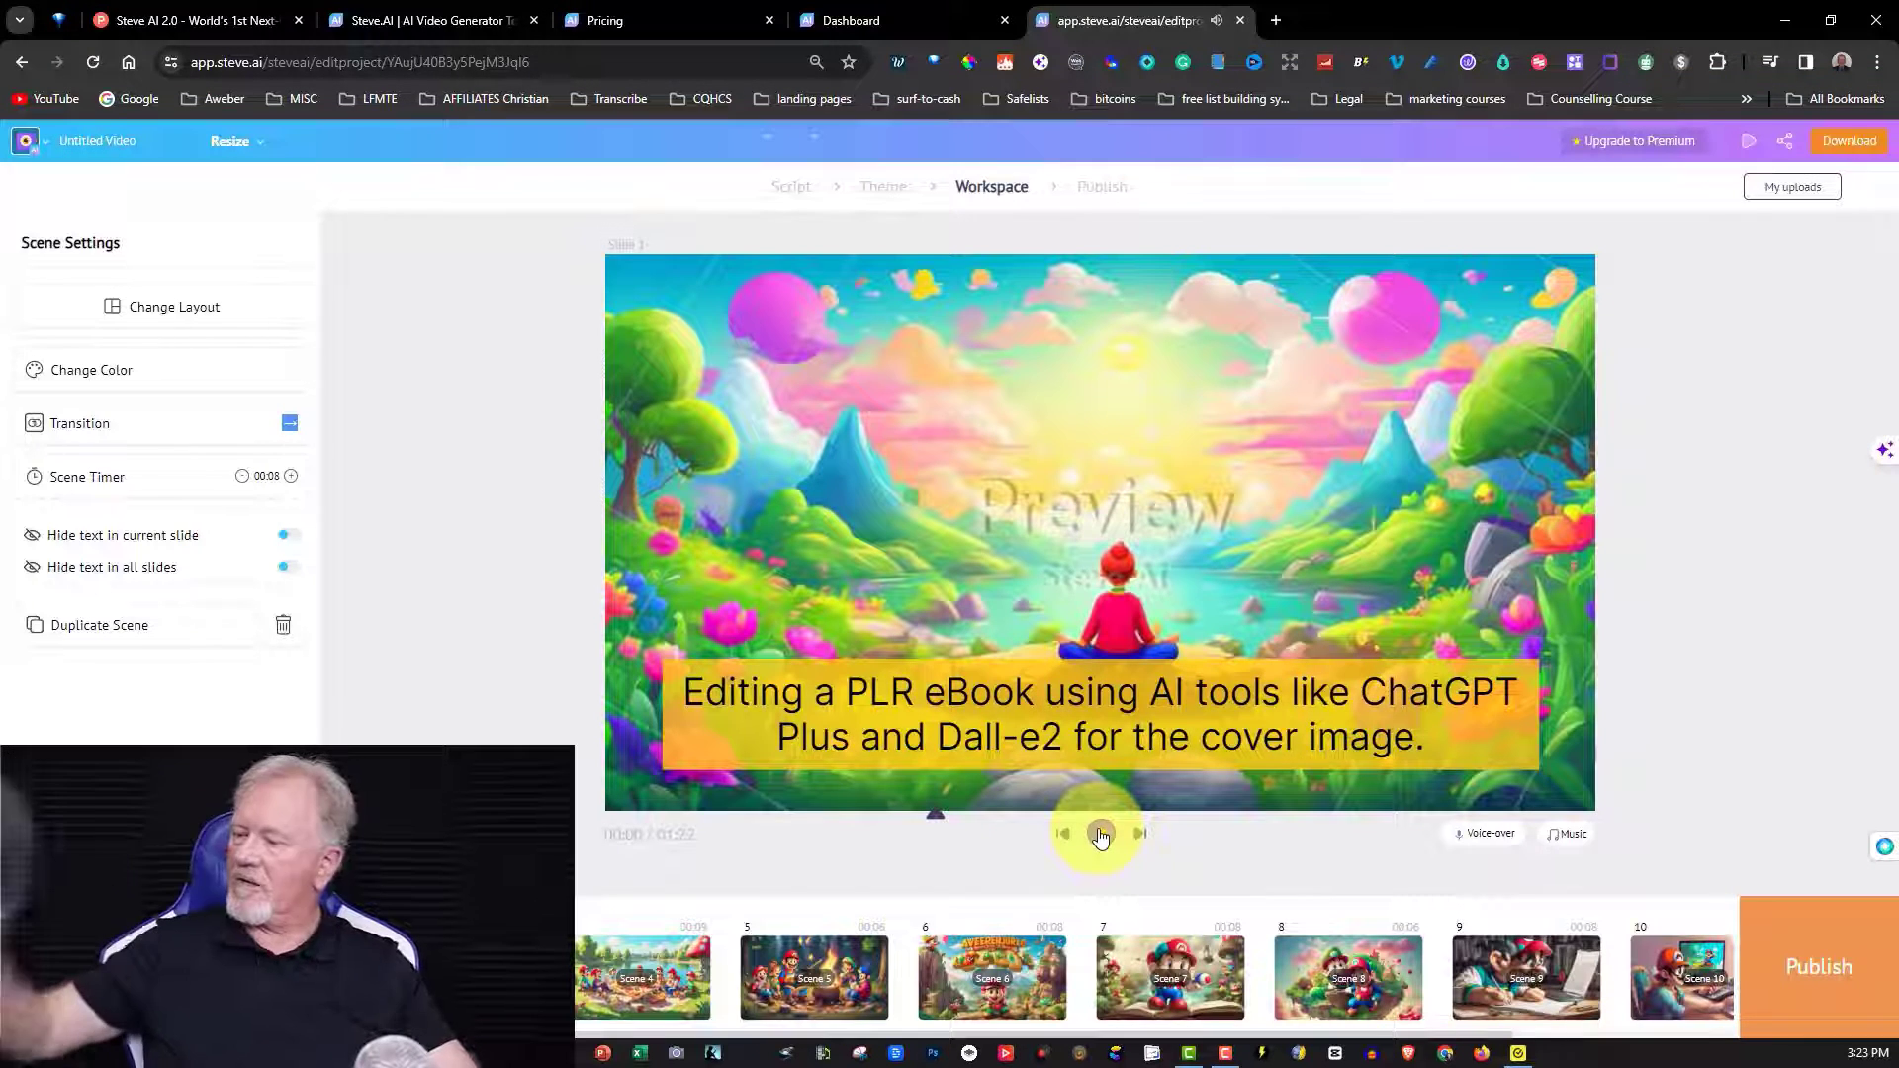